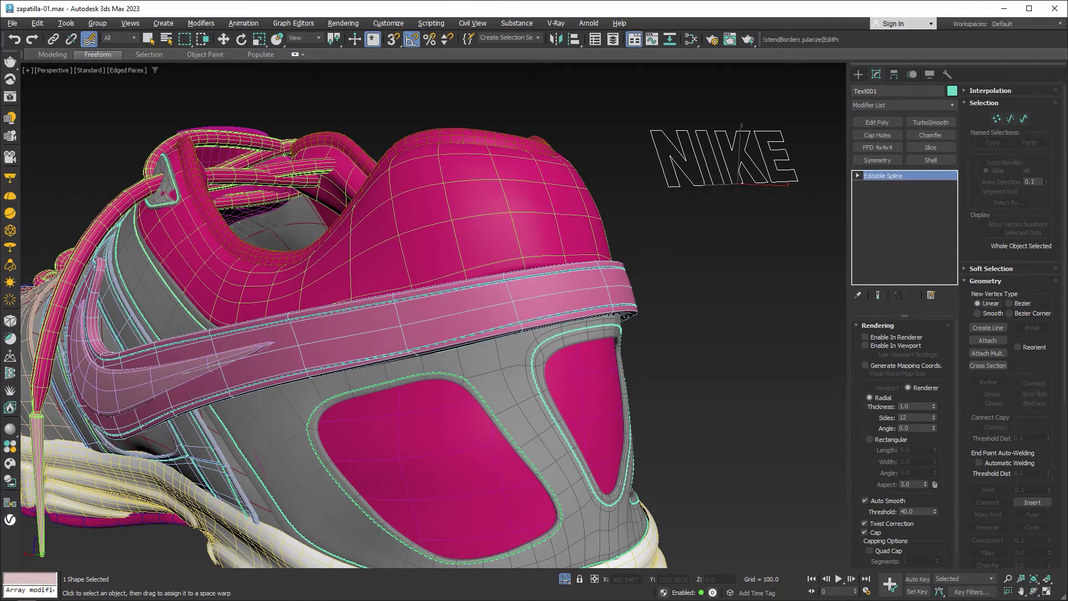
Preview the finished shoe, vase and lion examples, ending in zapatilla-01.max's four-view layout.
key("w")
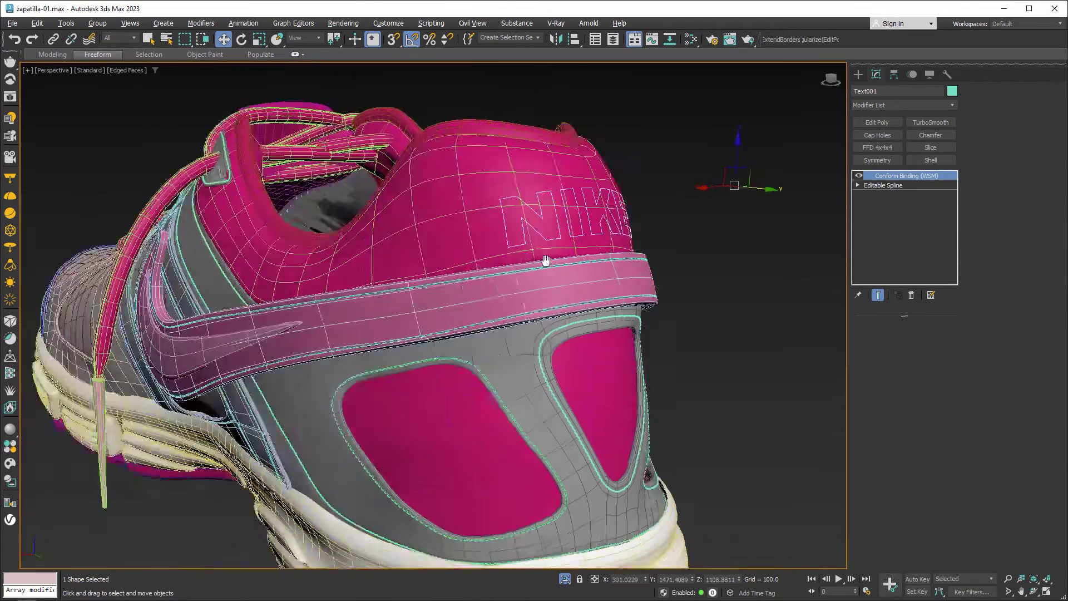
middle_click_drag(544, 257, 529, 257, "alt")
scroll(562, 293, "up", 5)
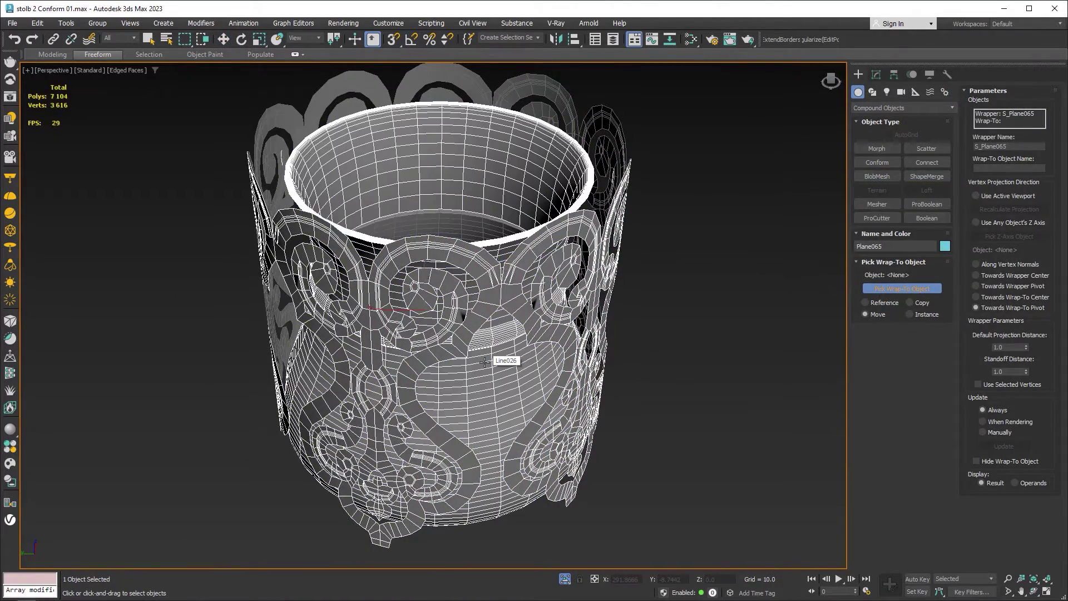
left_click(485, 362)
middle_click_drag(484, 363, 489, 340, "alt")
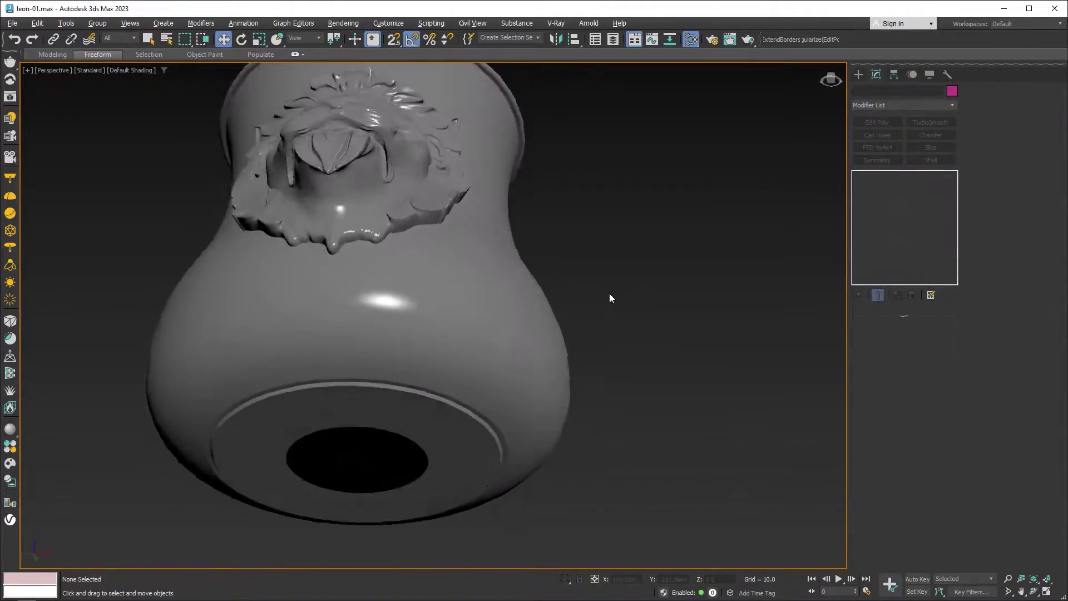
mouse_move(610, 298)
middle_mouse_down("alt")
mouse_move(660, 322)
mouse_move(640, 389)
mouse_move(590, 388)
mouse_move(544, 334)
mouse_move(495, 346)
mouse_move(624, 399)
middle_mouse_up("alt")
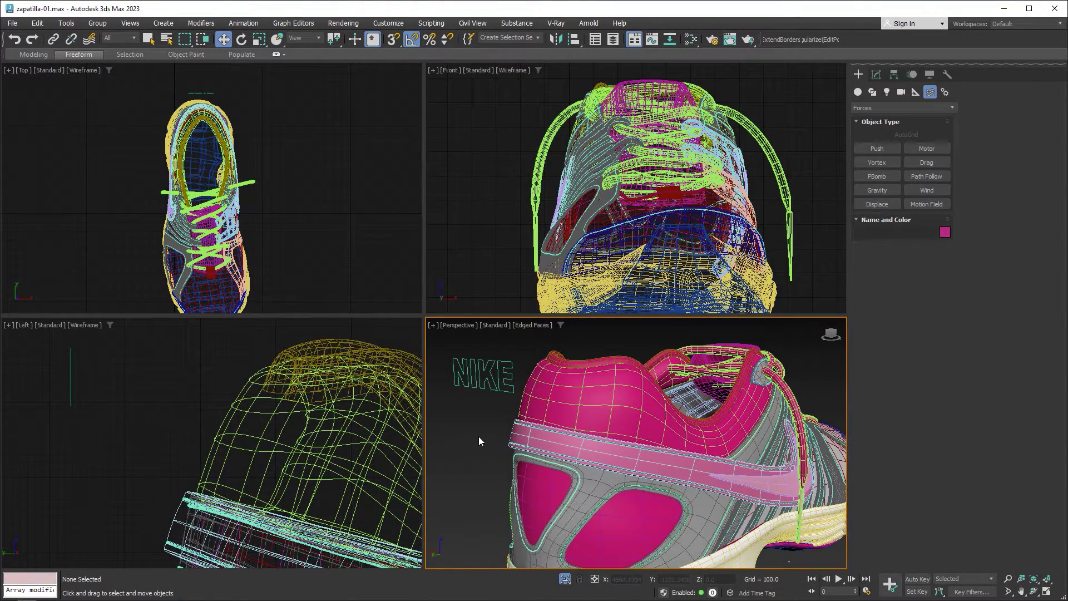
Move the NIKE text beside the heel in the Left view and tilt it about -17° on Z.
left_click(487, 375)
right_click(142, 406)
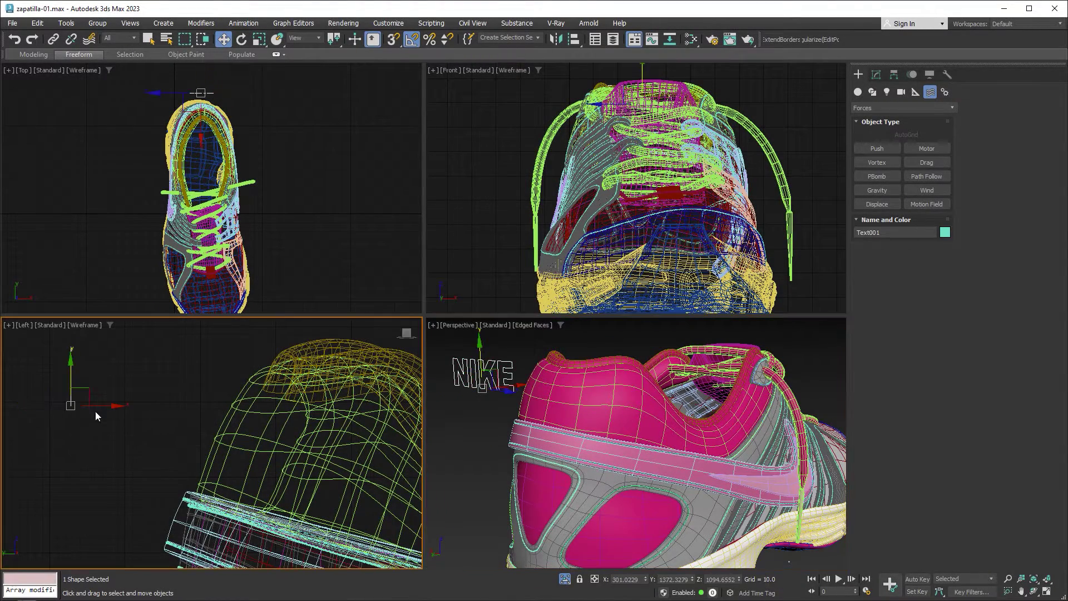
left_click_drag(95, 411, 214, 431)
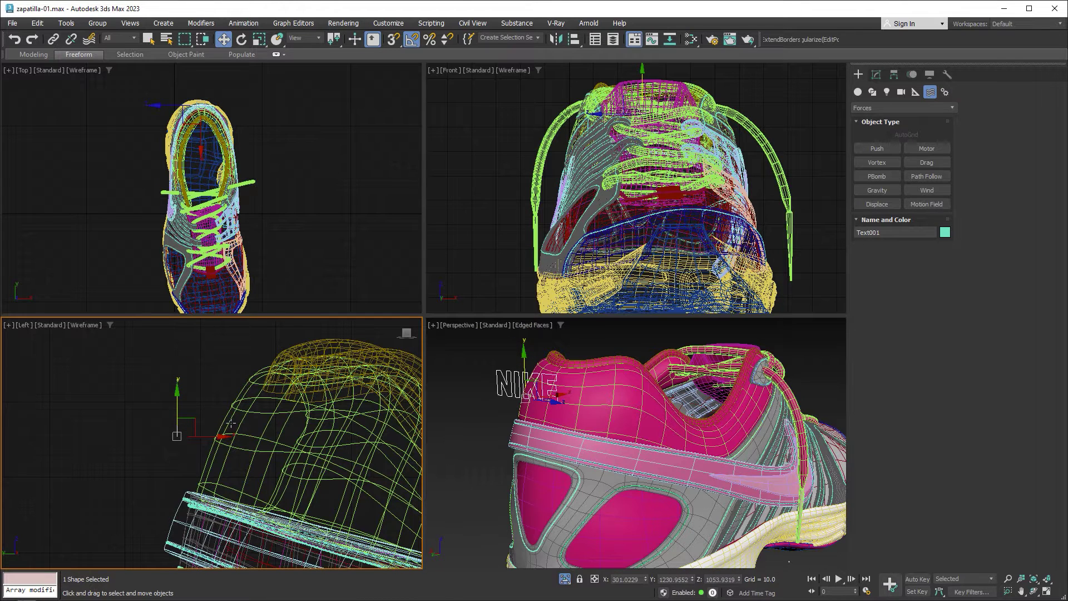
key("e")
left_click_drag(203, 406, 225, 418)
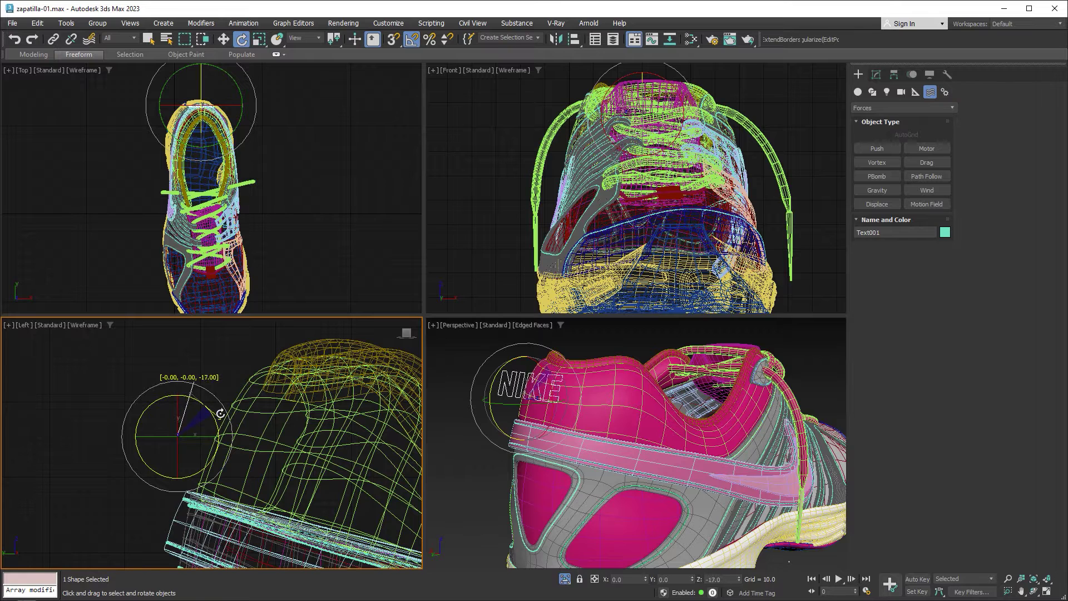
key("w")
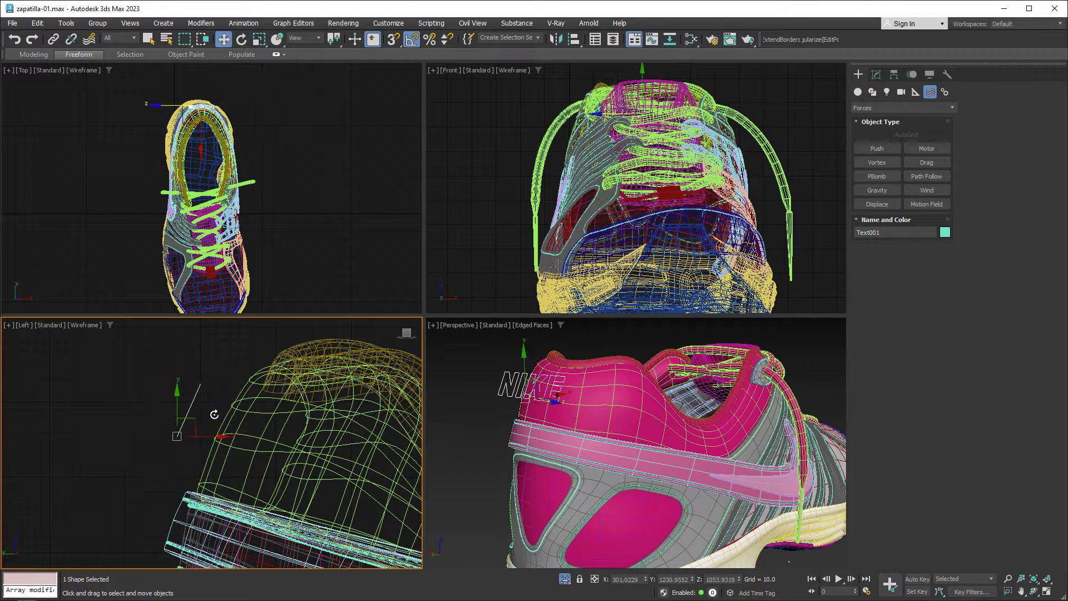
left_click_drag(194, 426, 195, 435)
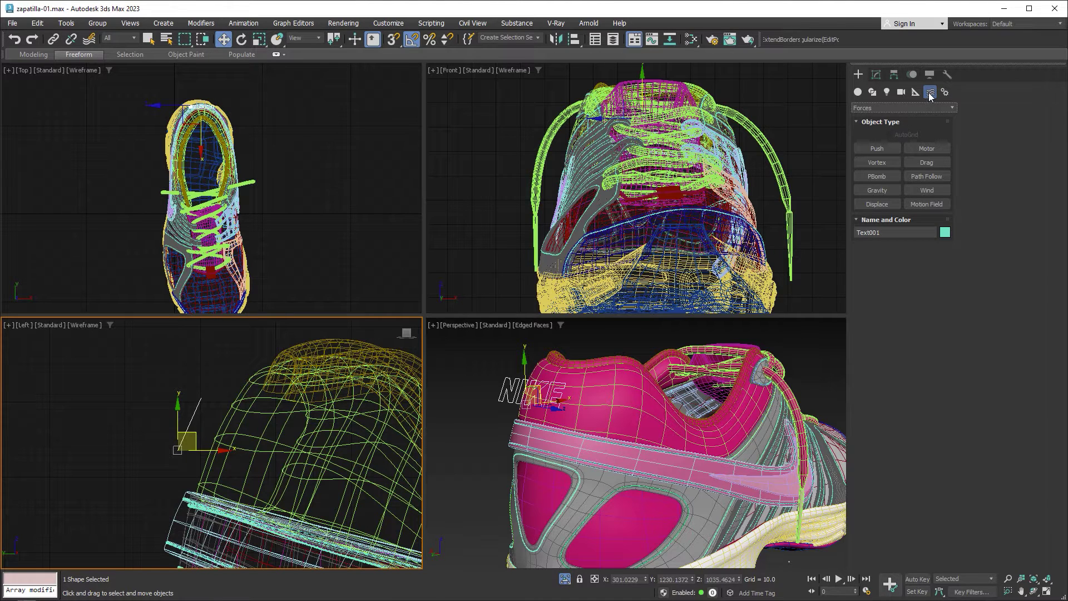
Create a Geometric/Deformable Conform space warp in the Top view near the shoe.
left_click(887, 107)
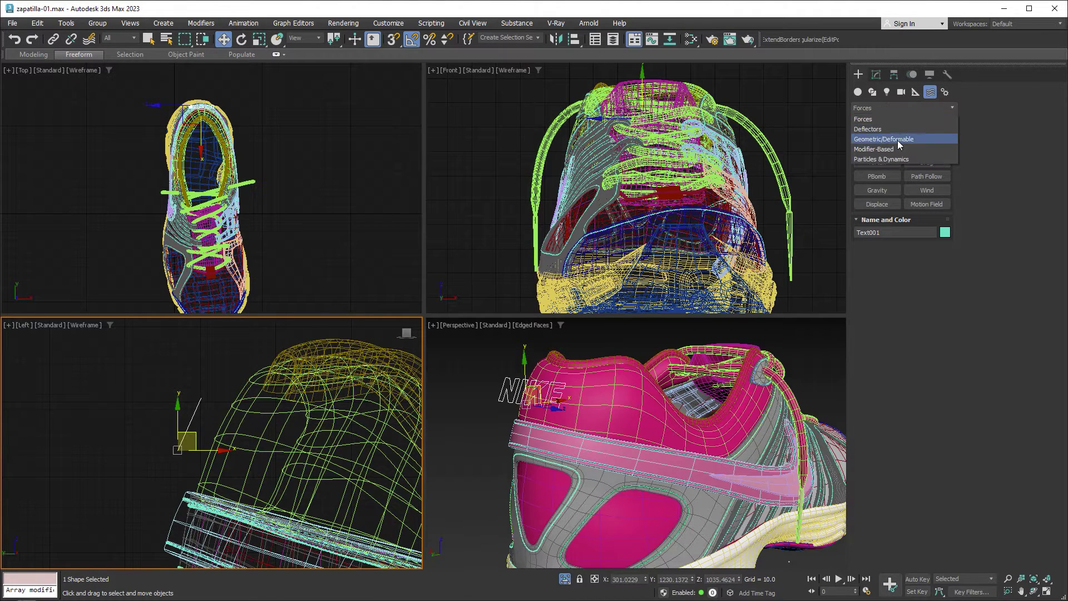
left_click(897, 139)
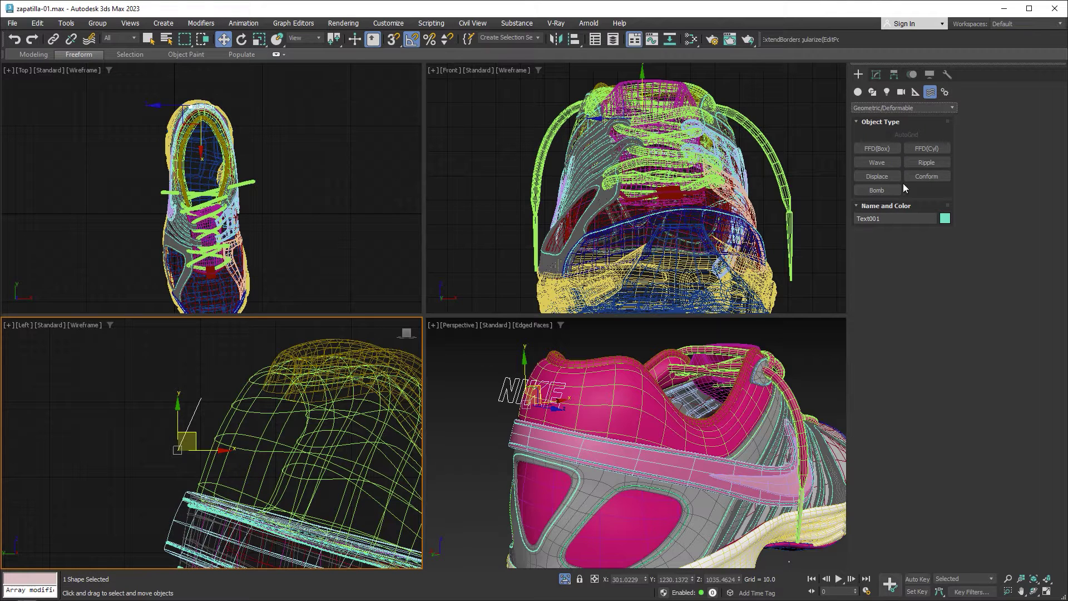
left_click(927, 176)
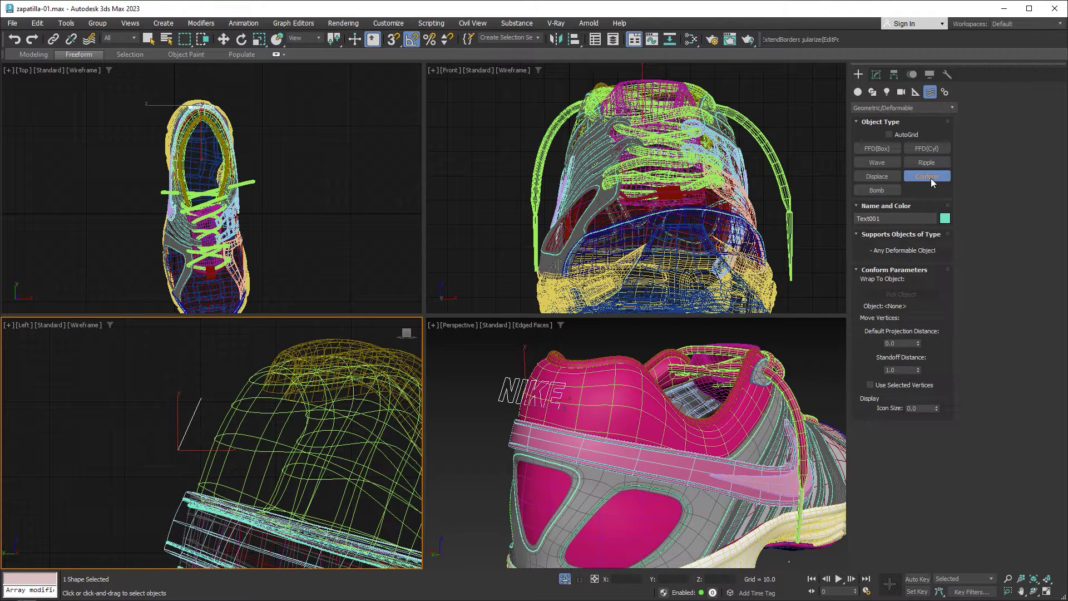
left_click_drag(266, 108, 274, 119)
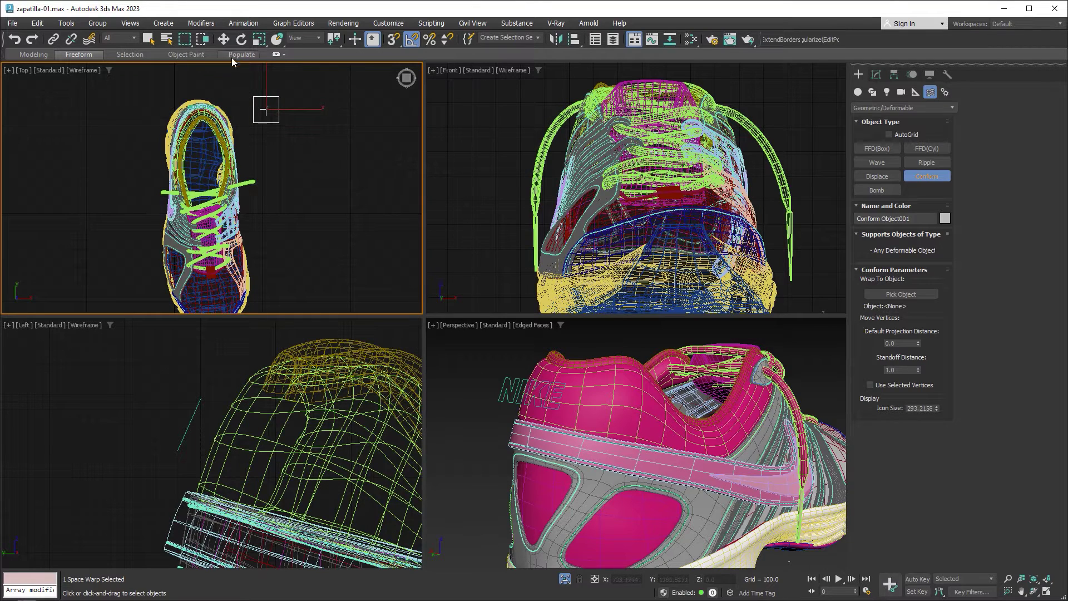
Raise the Conform warp above the shoe beside the heel.
left_click(225, 40)
scroll(196, 408, "down", 3)
scroll(196, 408, "down", 2)
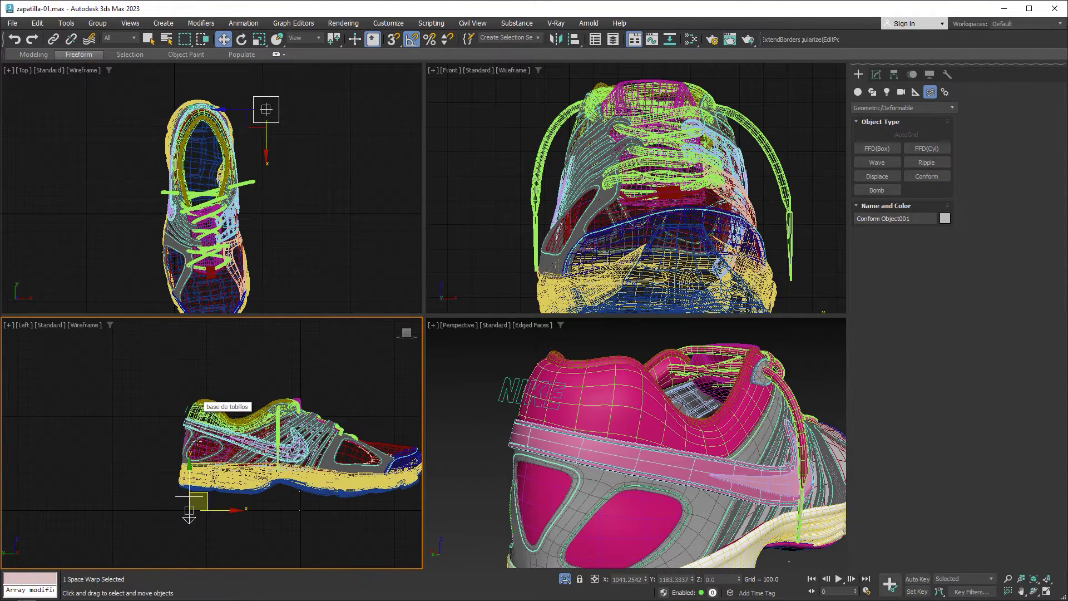
mouse_move(191, 506)
left_mouse_down()
mouse_move(171, 394)
mouse_move(72, 449)
left_mouse_up()
scroll(185, 400, "up", 2)
scroll(185, 400, "down", 2)
scroll(185, 401, "up", 2)
Rotate the Conform warp so it tilts toward the NIKE text on the heel.
key("e")
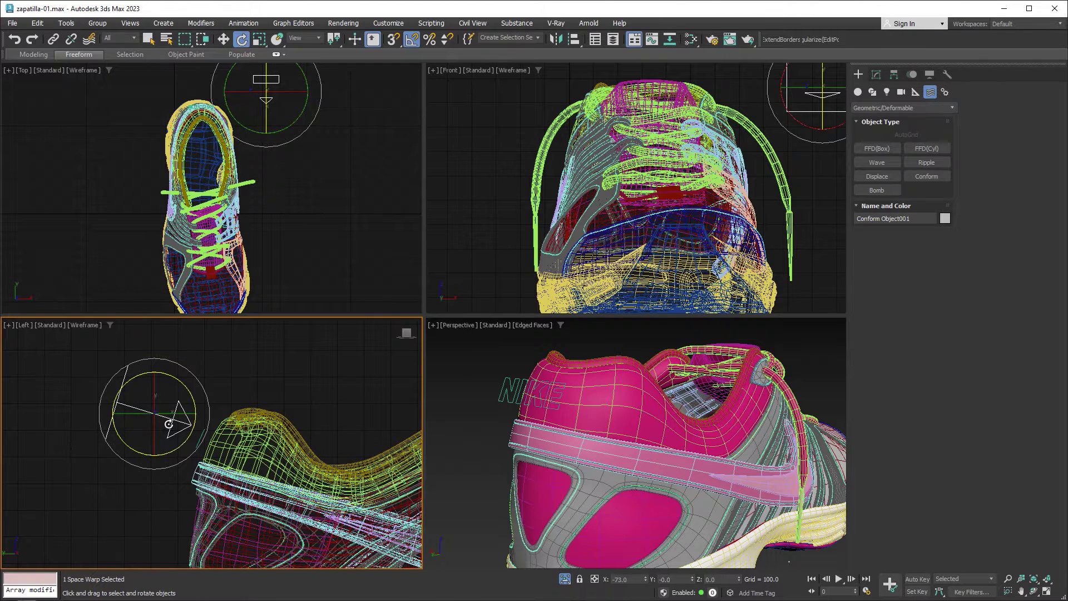
scroll(167, 422, "up", 2)
scroll(212, 406, "up", 2)
scroll(228, 409, "up", 2)
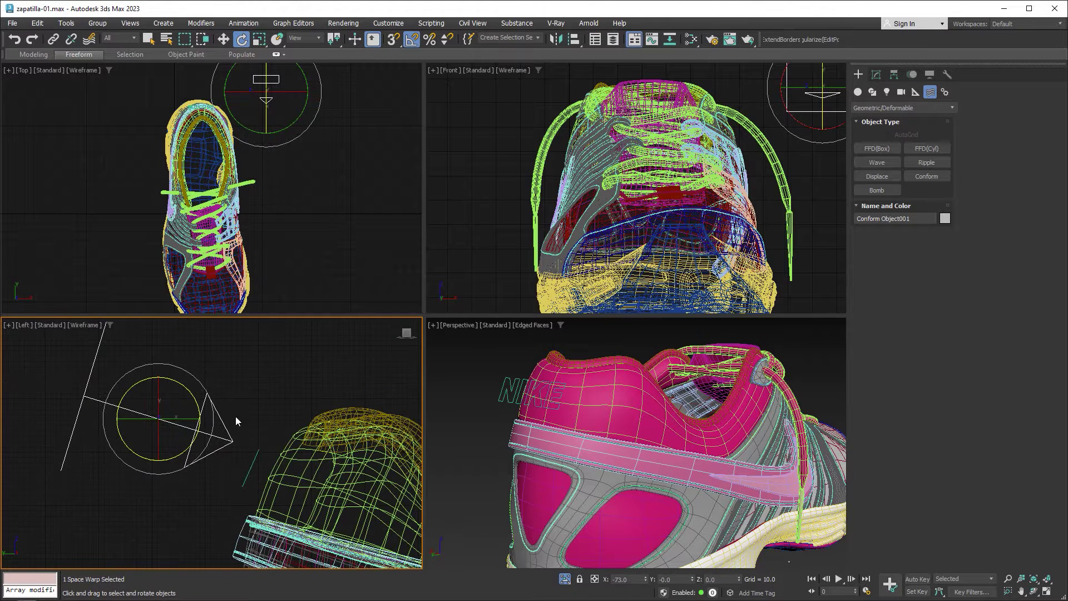
left_click_drag(193, 392, 190, 397)
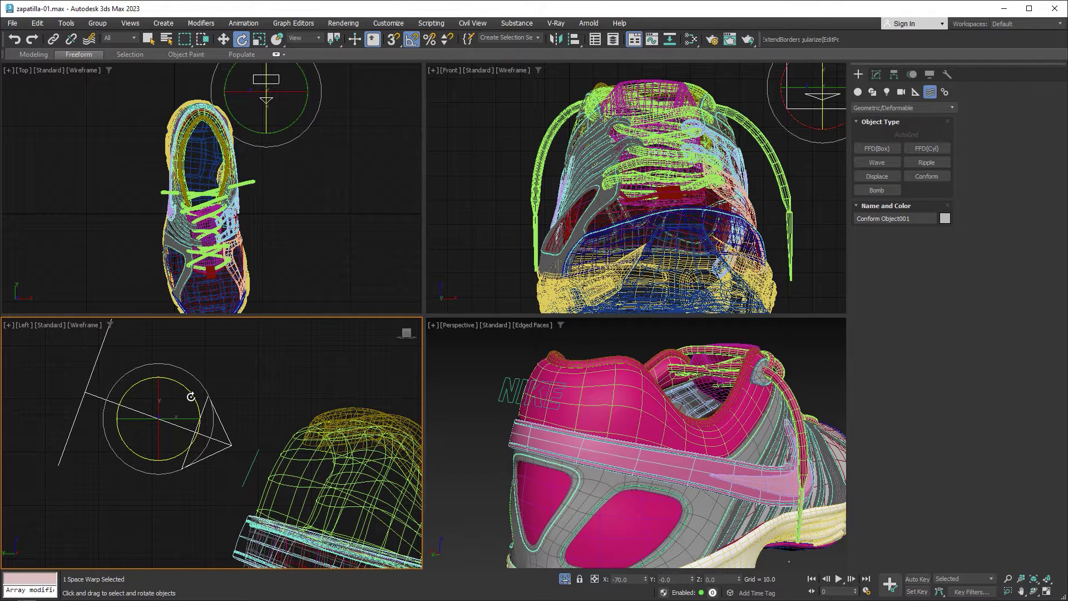
Frame the NIKE text and inspect its Editable Spline vertices, then exit Vertex mode.
key("w")
left_click(253, 464)
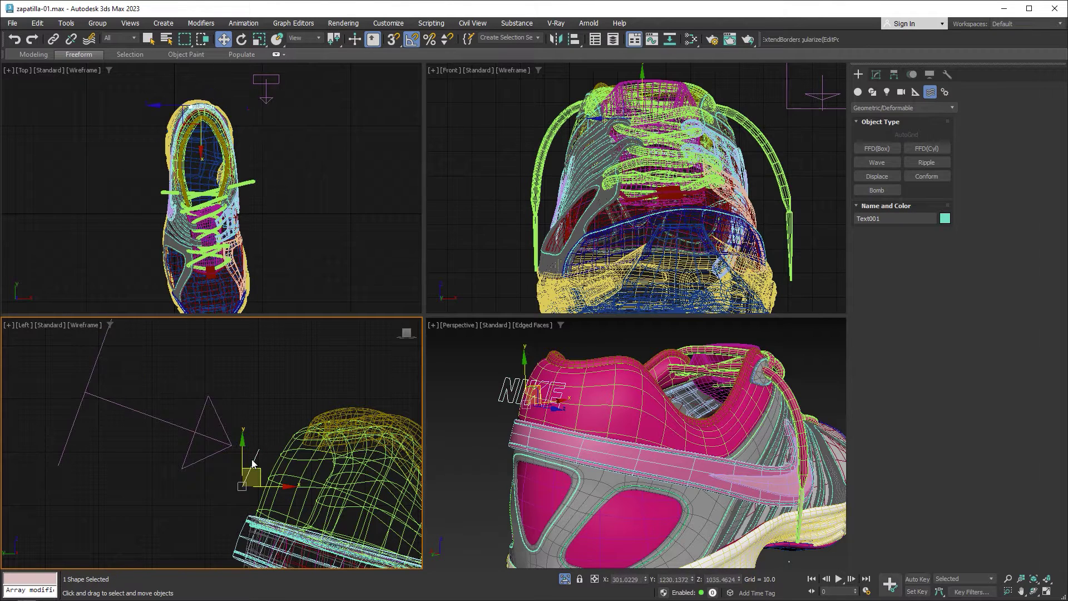
left_click(497, 397)
key("z")
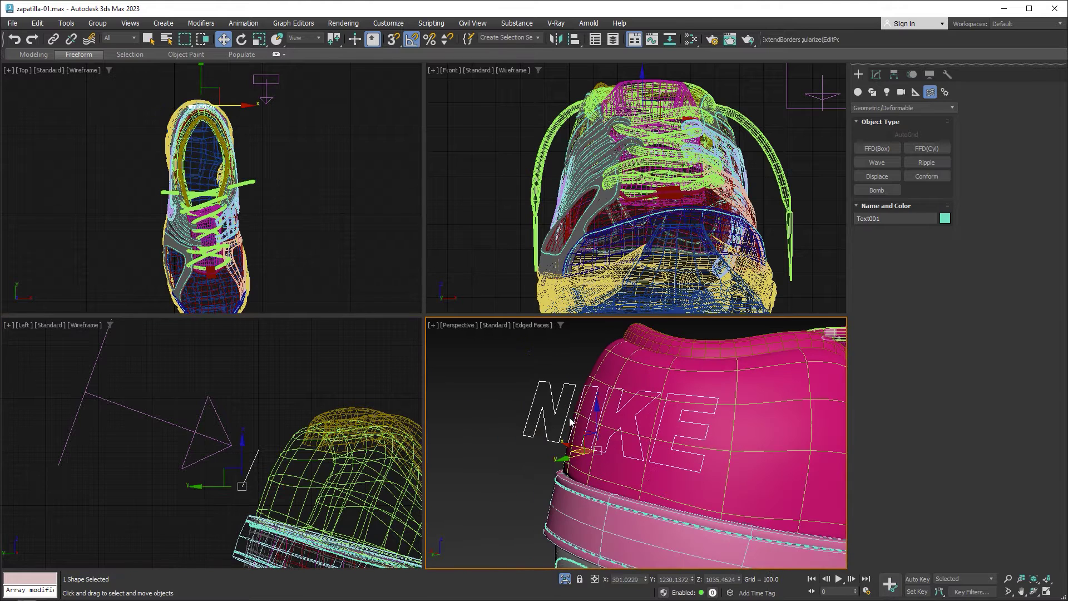
left_click(875, 74)
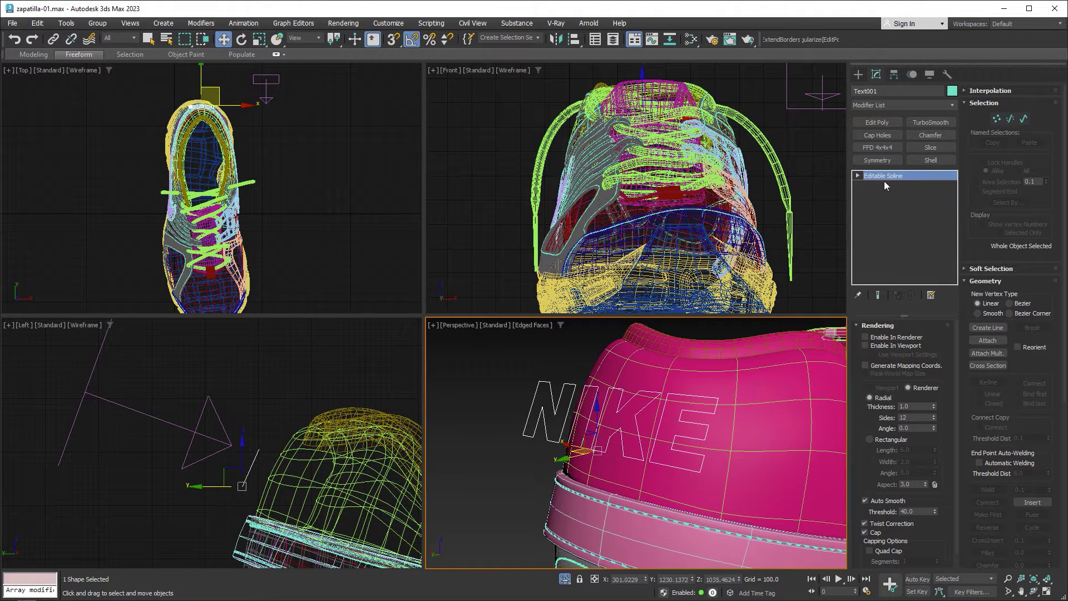
left_click(996, 119)
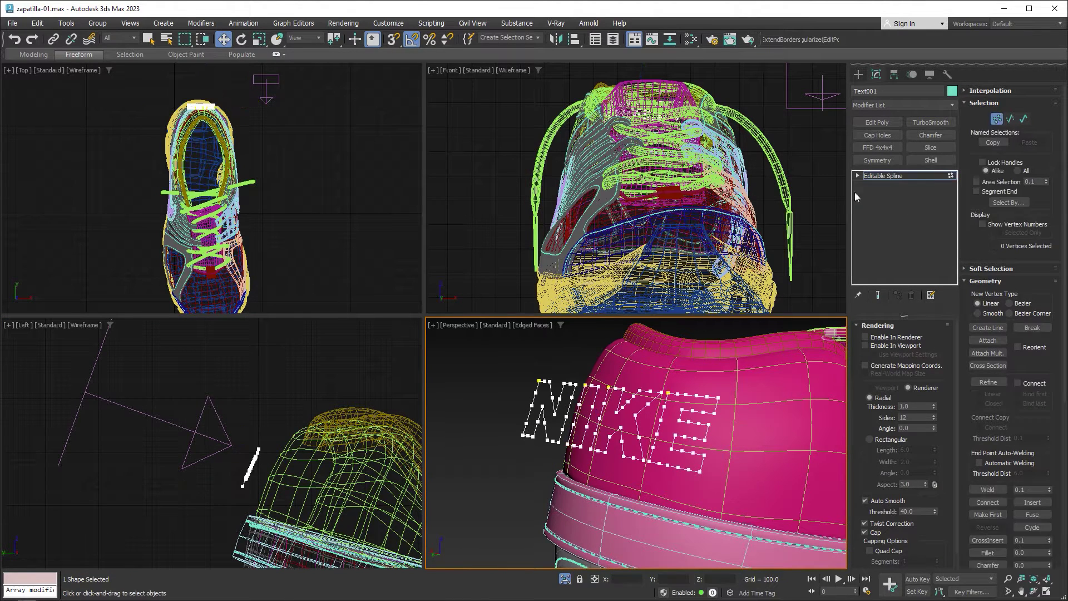
middle_click_drag(657, 406, 677, 408, "alt")
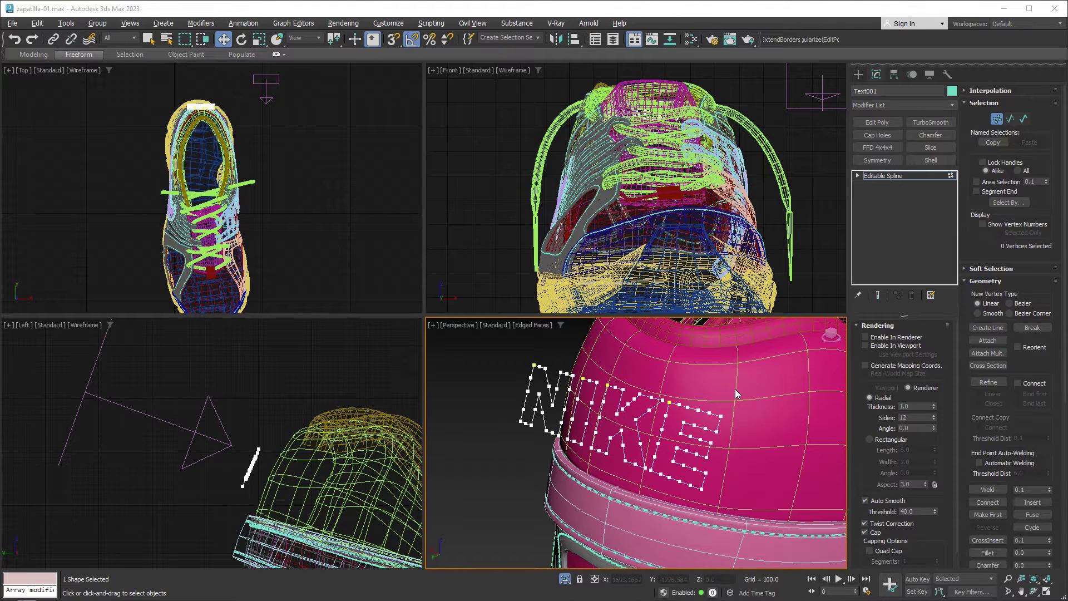
left_click(994, 120)
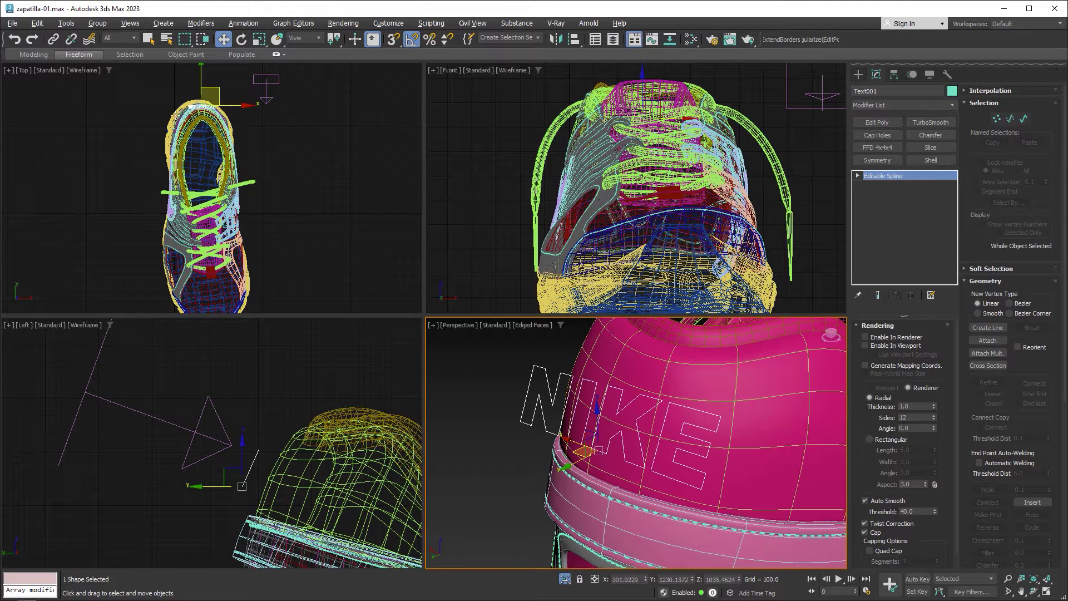
Bind the NIKE text to the Conform space warp.
left_click(91, 45)
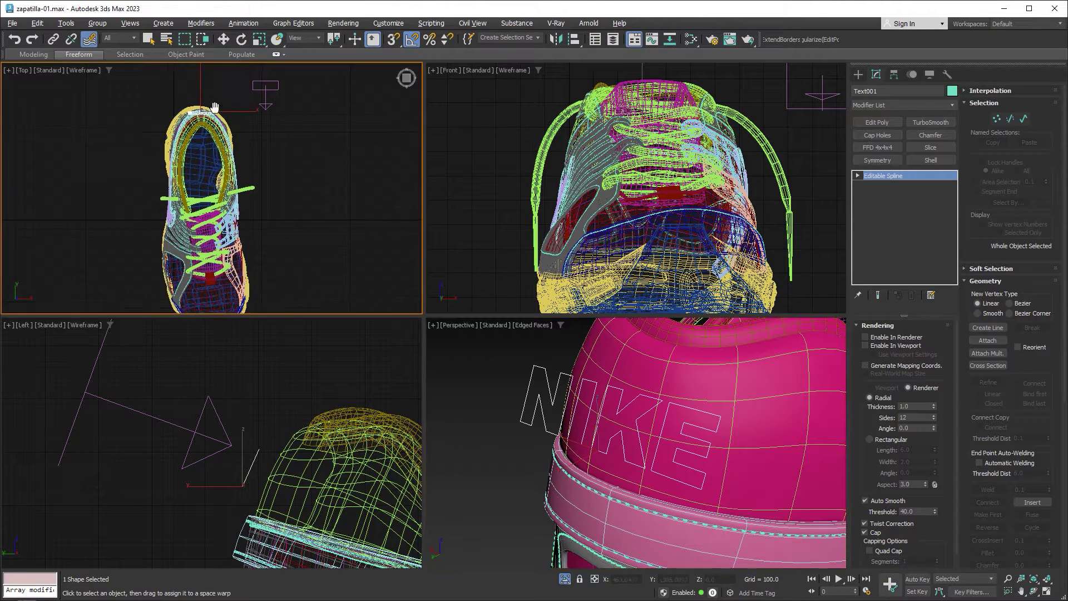
scroll(207, 166, "up", 3)
scroll(208, 166, "up", 3)
middle_click_drag(203, 198, 134, 198)
left_click(158, 194)
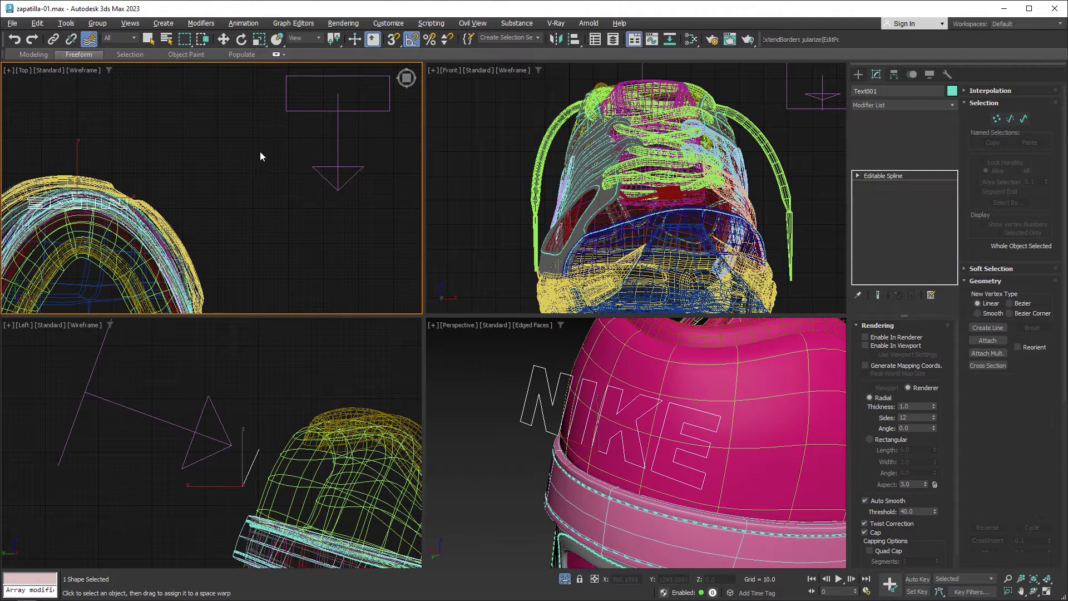
left_click_drag(260, 156, 341, 114)
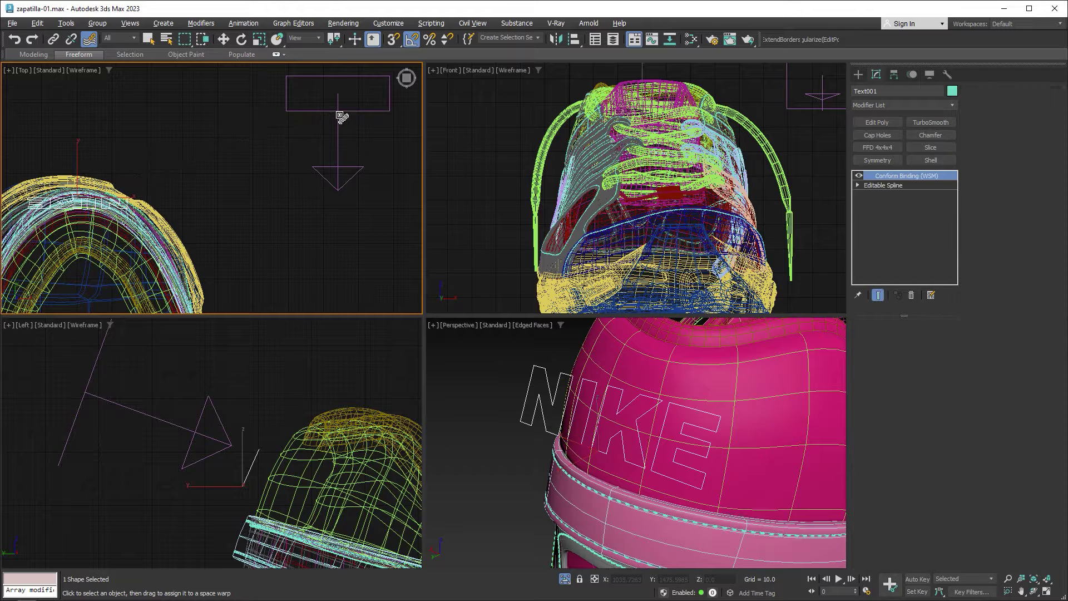
Set the Conform warp to wrap onto the 'base de tobillos' surface.
left_click(347, 128)
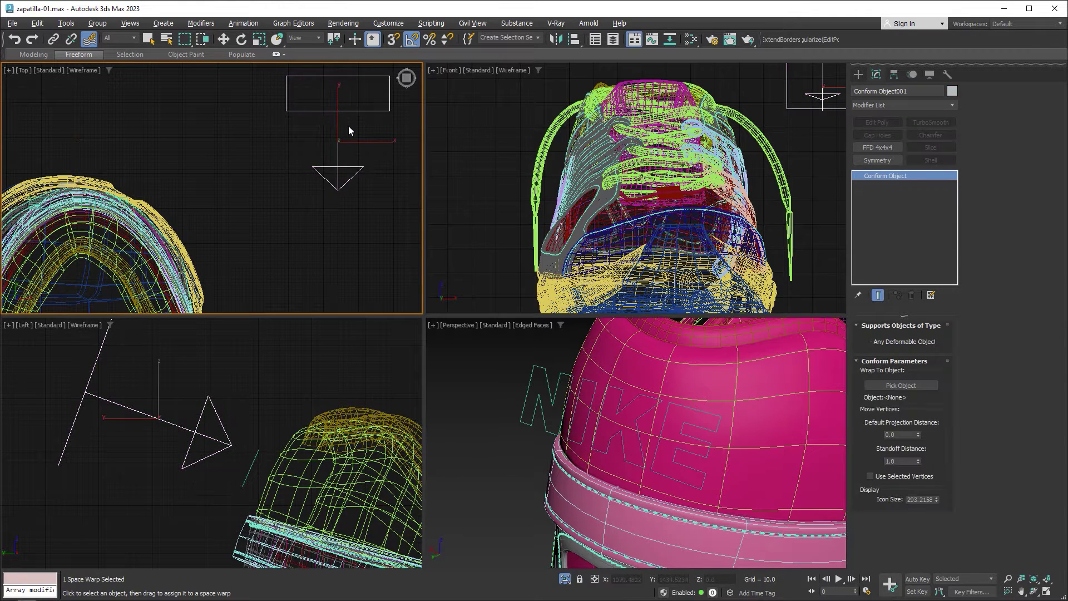
left_click(912, 386)
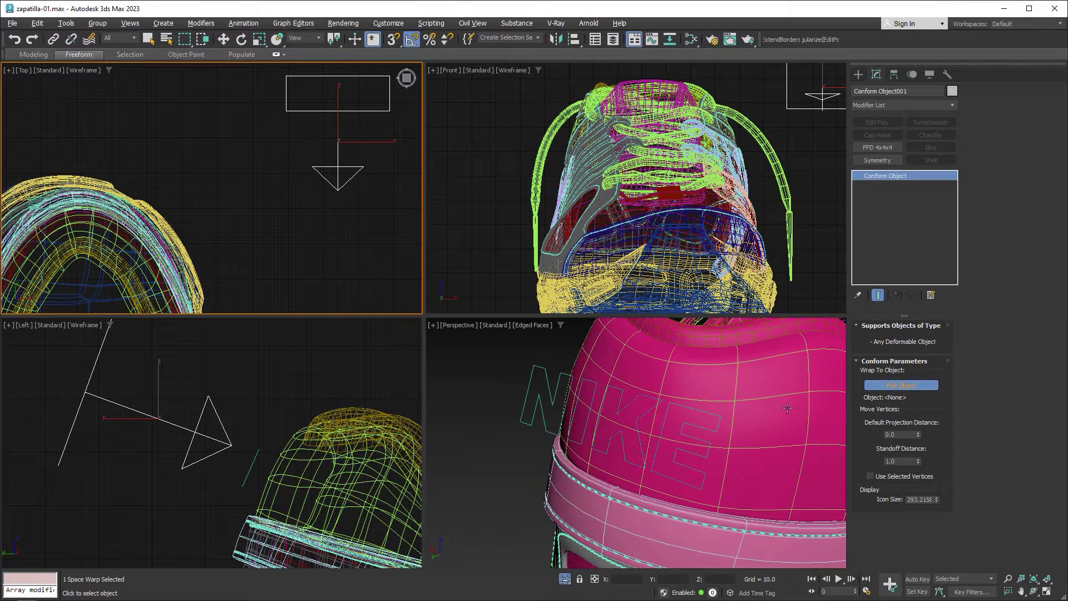
left_click(759, 384)
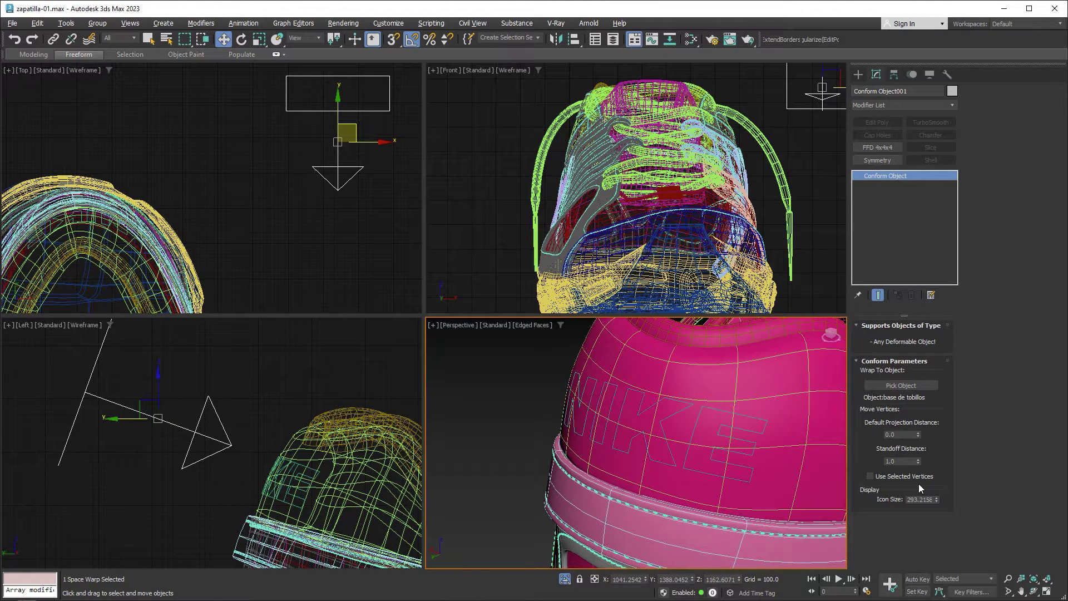
Test Conform Standoff Distance offsets, then set it to 0 so the letters sit flush.
left_click(902, 462)
mouse_move(677, 398)
middle_mouse_down("alt")
mouse_move(642, 430)
mouse_move(672, 410)
middle_mouse_up("alt")
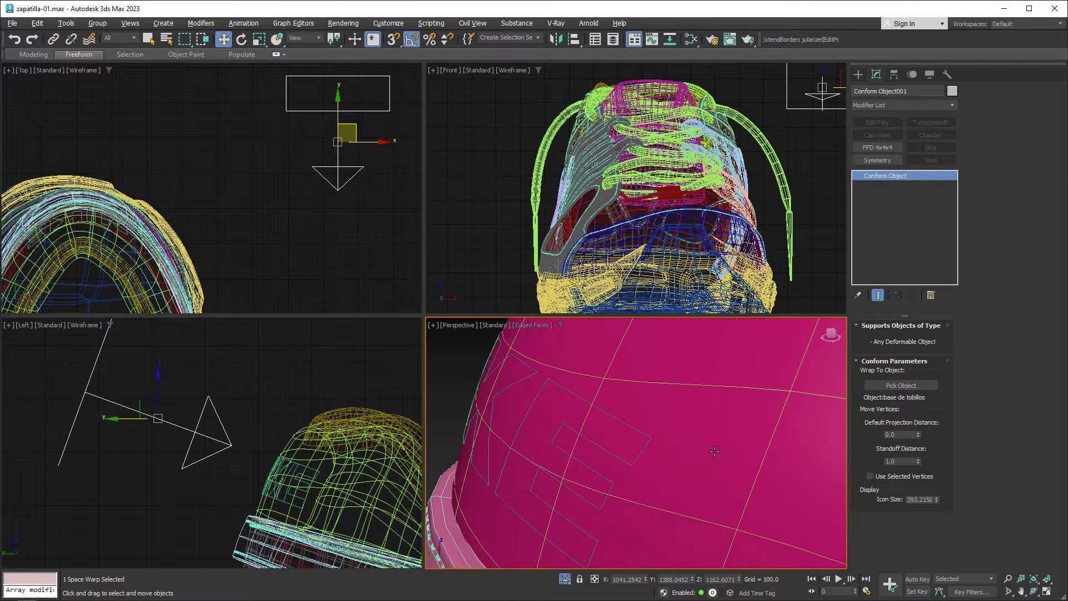
middle_click_drag(714, 454, 659, 410, "alt")
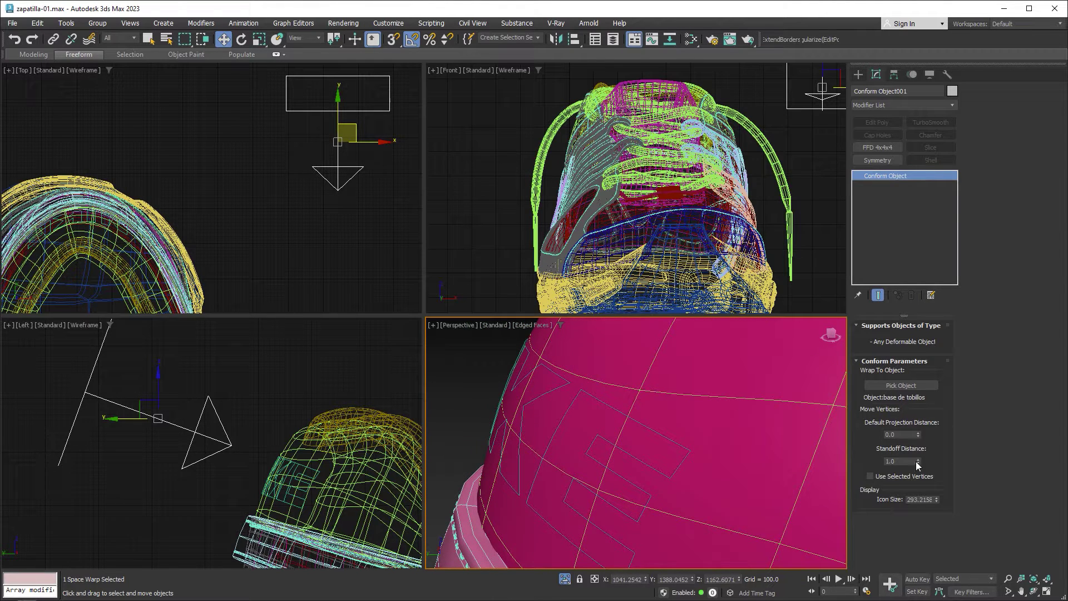
left_click_drag(919, 461, 919, 422)
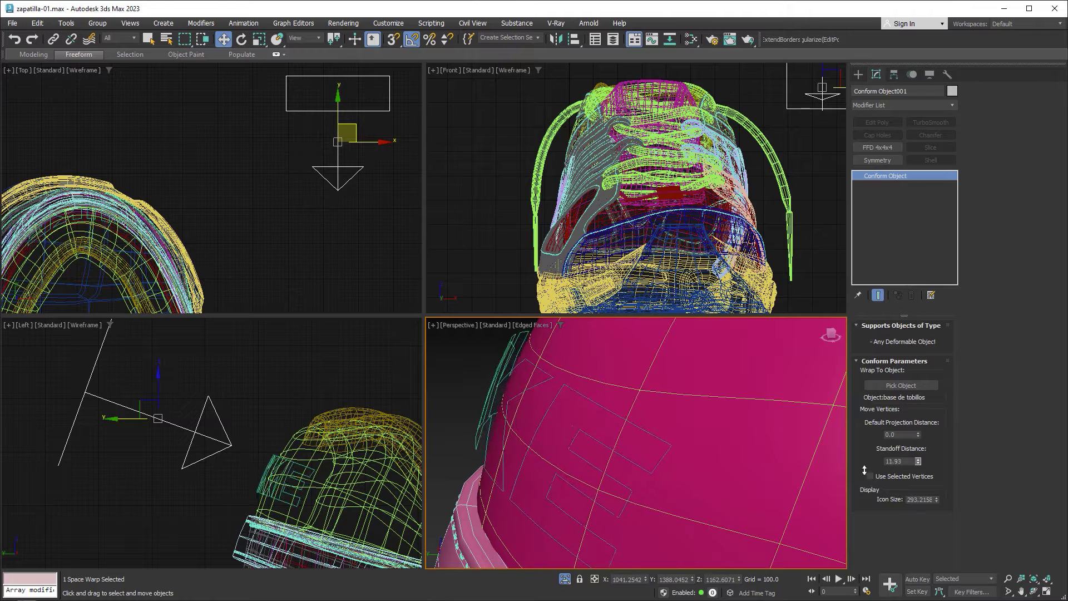
mouse_move(918, 461)
left_mouse_down()
mouse_move(915, 383)
mouse_move(917, 513)
left_mouse_up()
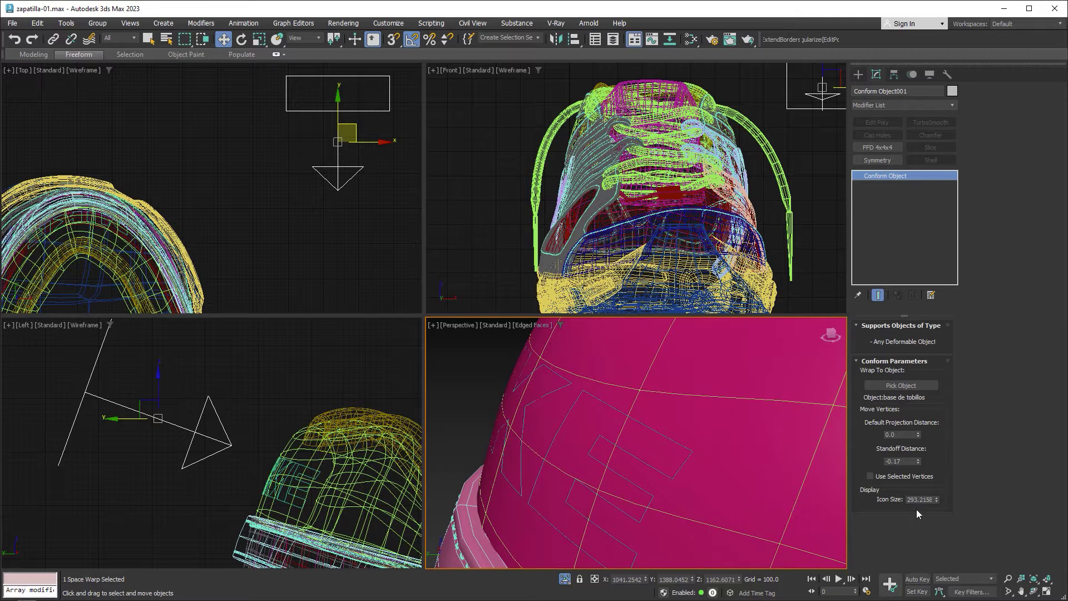
left_click_drag(910, 460, 847, 461)
type("0")
key("Return")
Select Text001 and maximize the Perspective view with Alt+W.
left_click(679, 445)
scroll(670, 446, "down", 2)
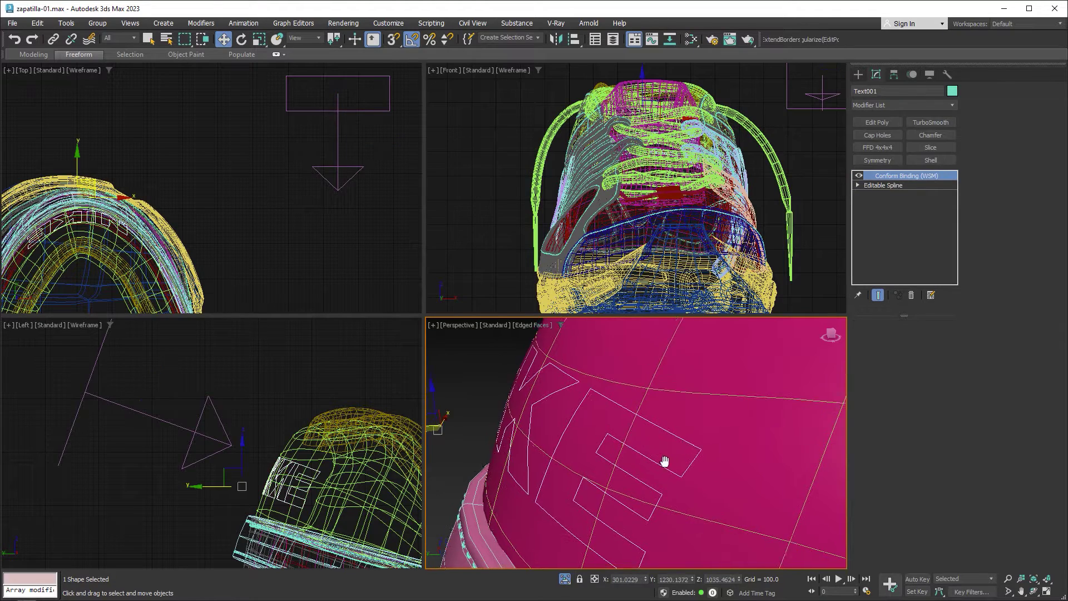
scroll(679, 450, "down", 3)
scroll(720, 471, "down", 3)
key("alt+w")
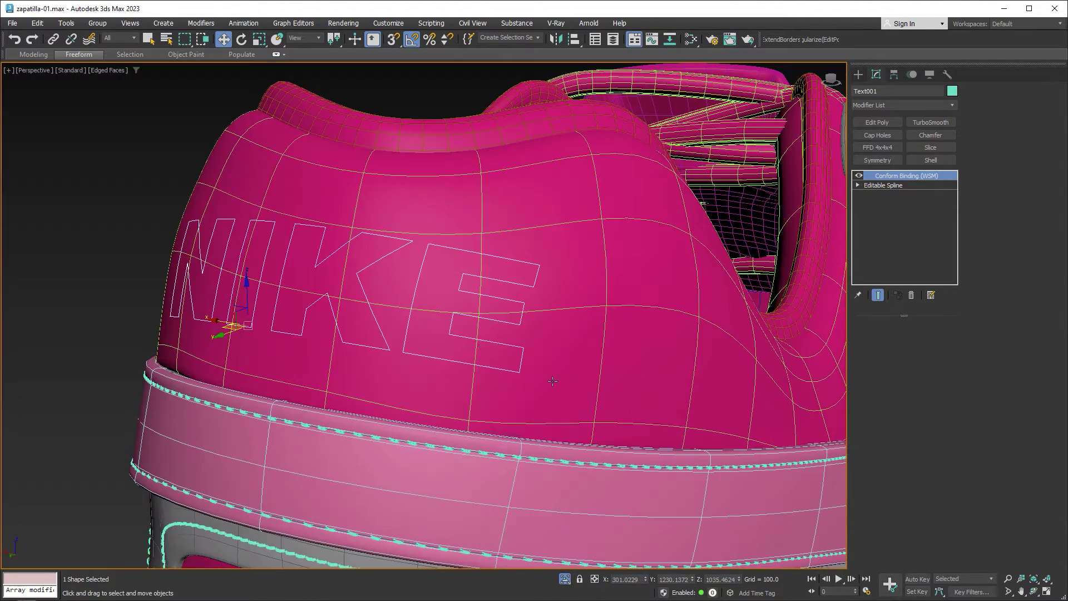
middle_click_drag(484, 346, 542, 373)
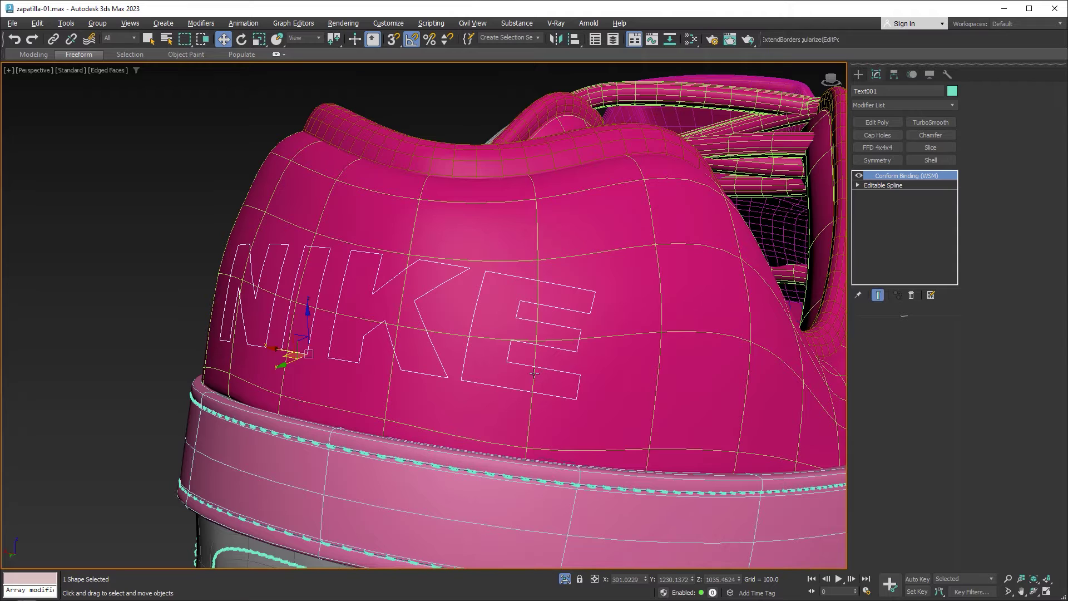
Reposition the NIKE text so it sits centred on the back of the heel.
mouse_move(310, 312)
left_mouse_down()
mouse_move(312, 284)
mouse_move(310, 302)
left_mouse_up()
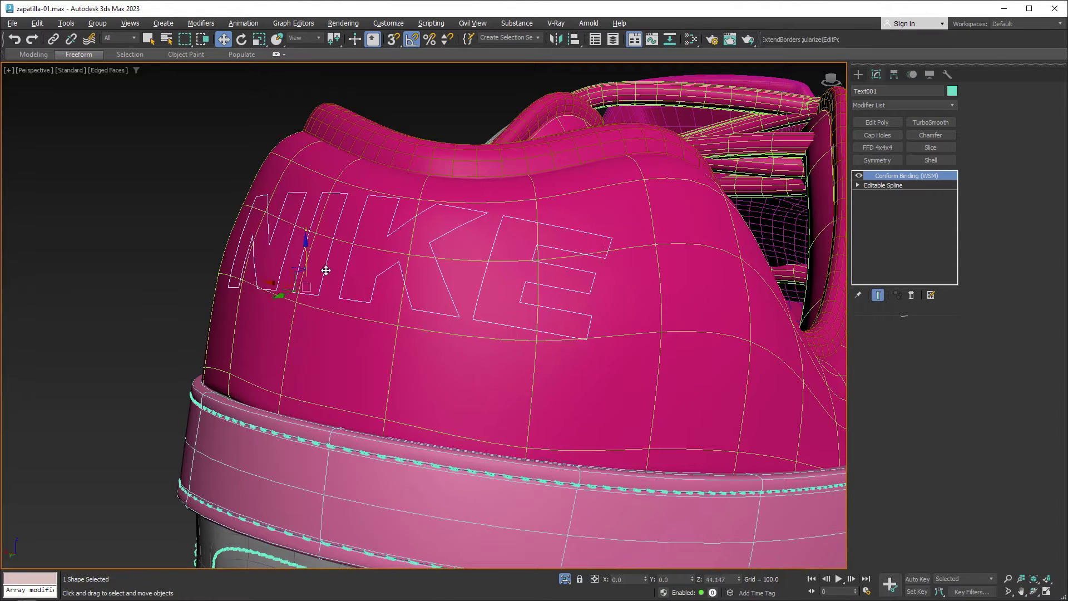
mouse_move(310, 303)
middle_mouse_down("alt")
mouse_move(345, 331)
mouse_move(333, 348)
middle_mouse_up("alt")
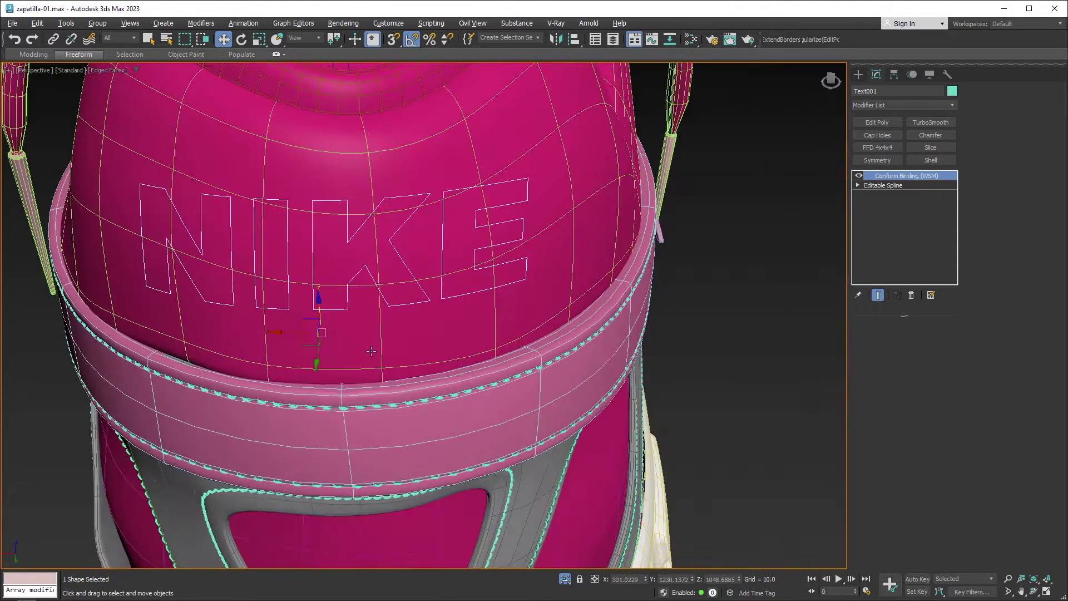
left_click_drag(358, 373, 221, 353)
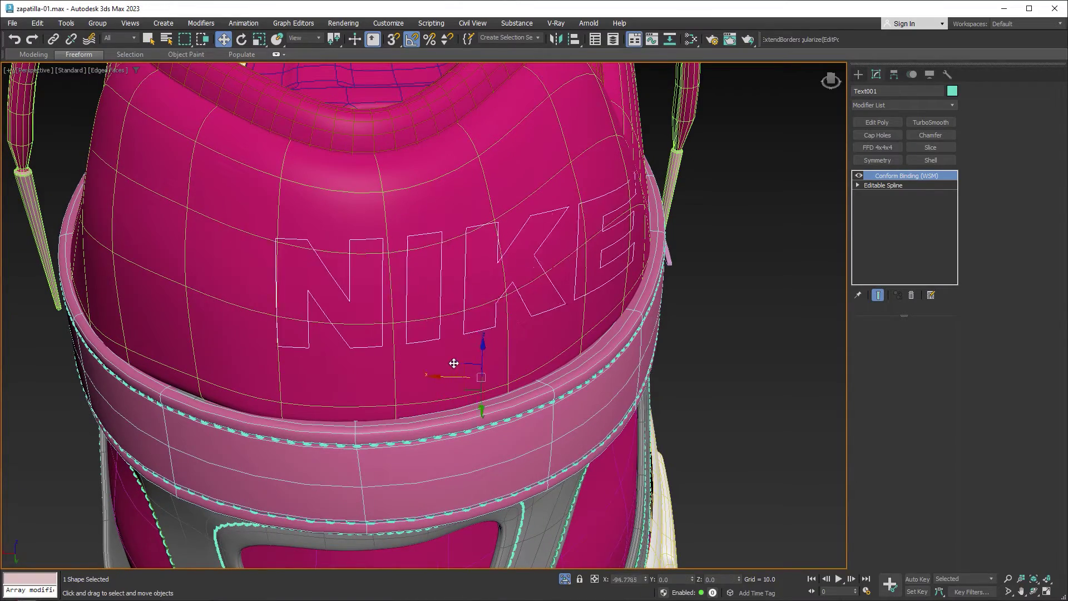
middle_click_drag(220, 353, 416, 351, "alt")
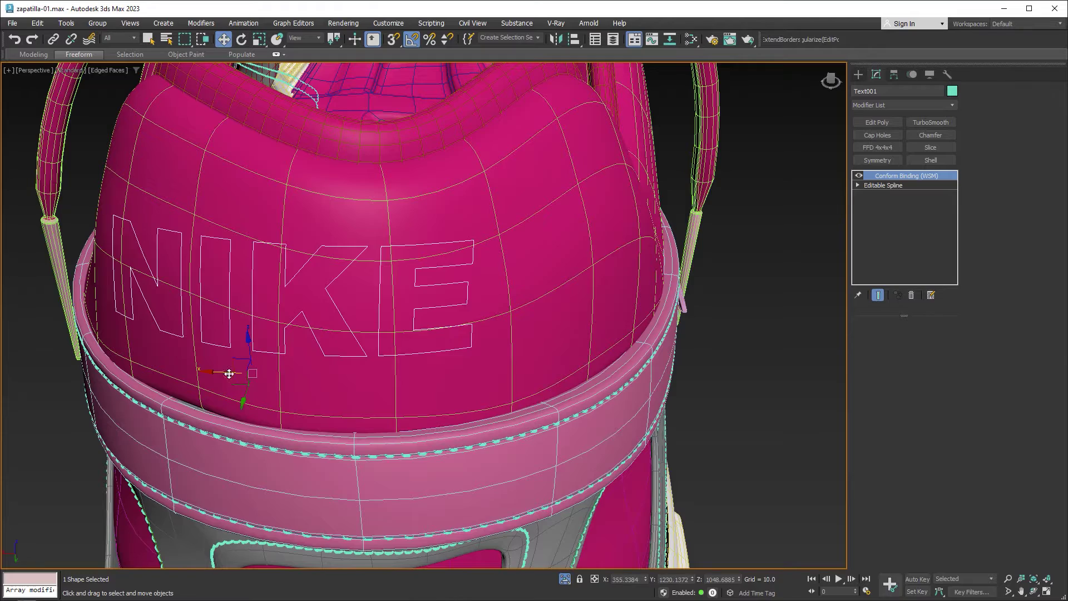
left_click_drag(231, 367, 349, 381)
middle_click_drag(349, 381, 370, 362, "alt")
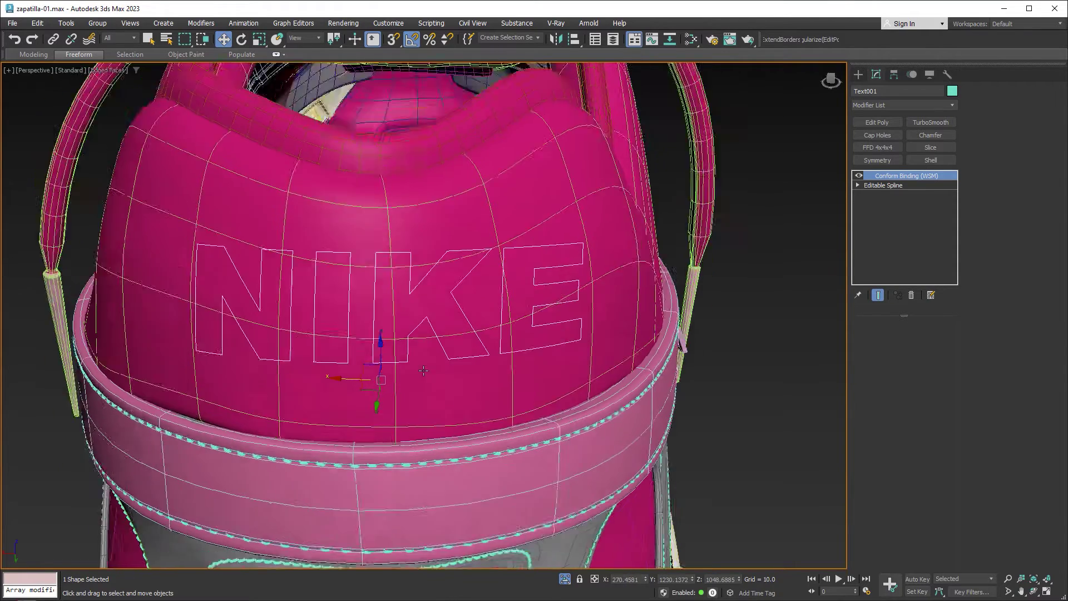
left_click_drag(377, 346, 384, 358)
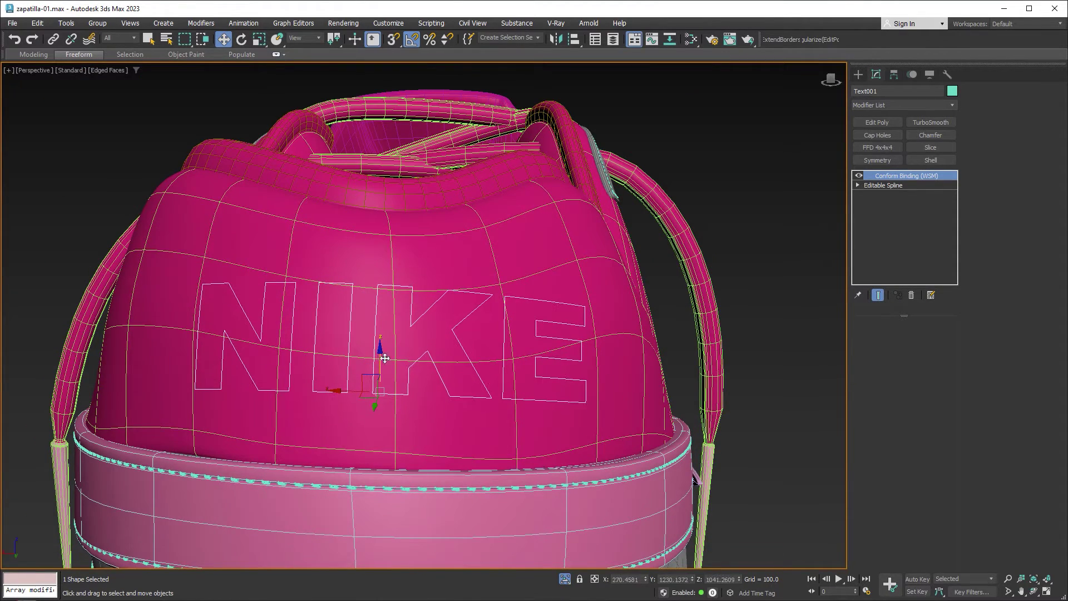
Add a Bend modifier to the NIKE text with Direction 90, Axis X and Angle -15.
left_click(953, 106)
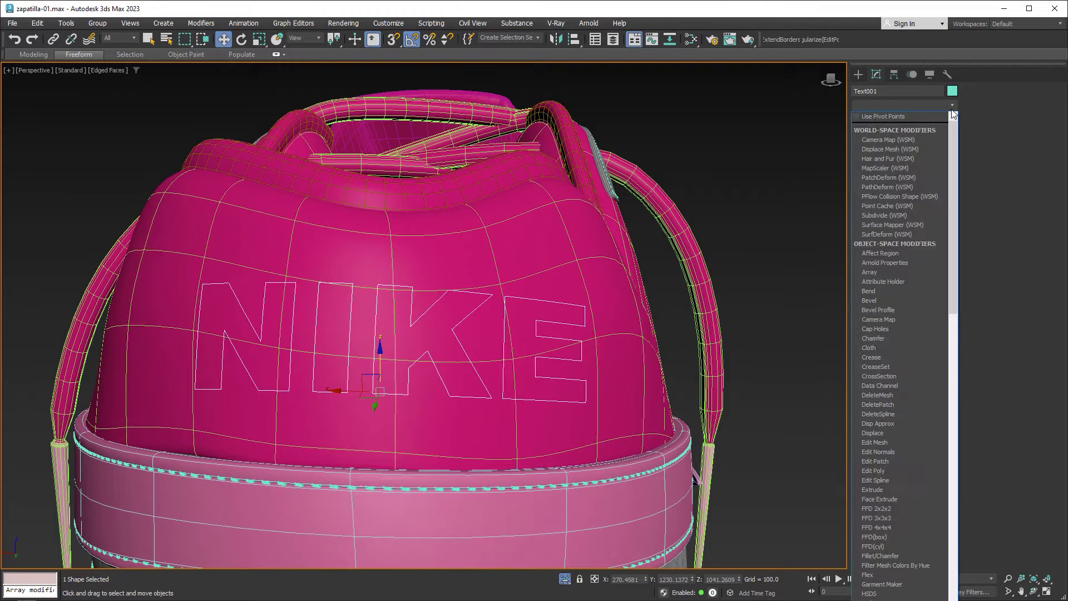
type("bend")
key("Return")
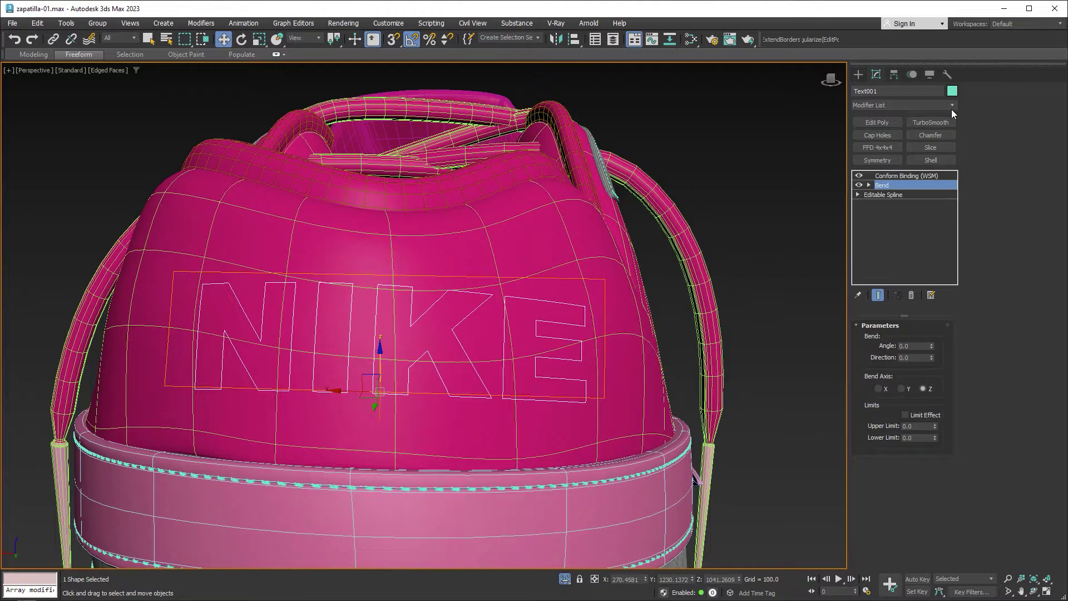
double_click(915, 357)
type("90")
left_click_drag(931, 346, 931, 305)
left_click(902, 388)
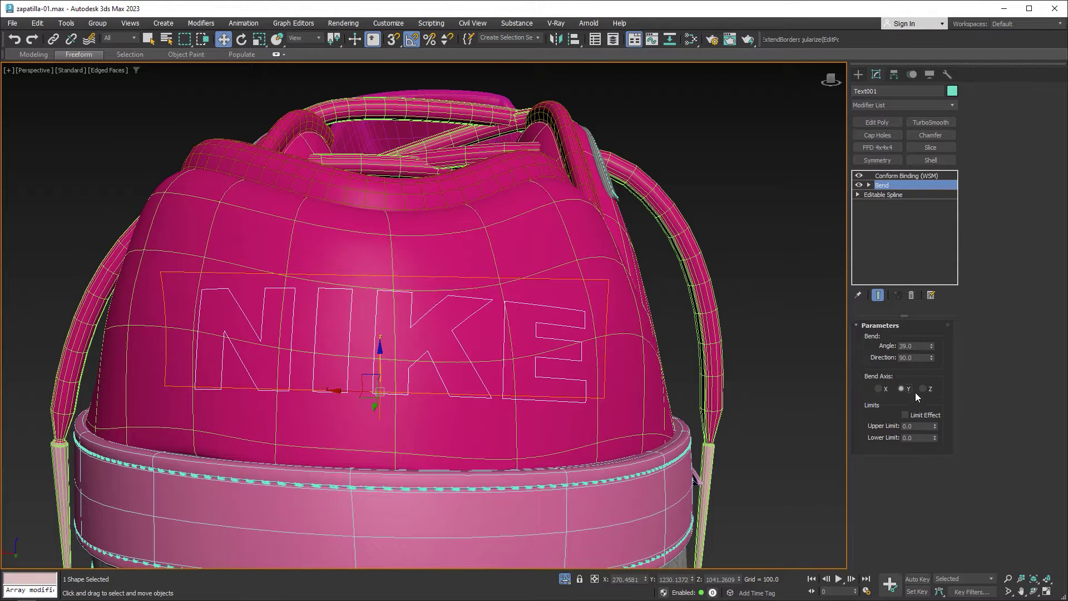
left_click(879, 389)
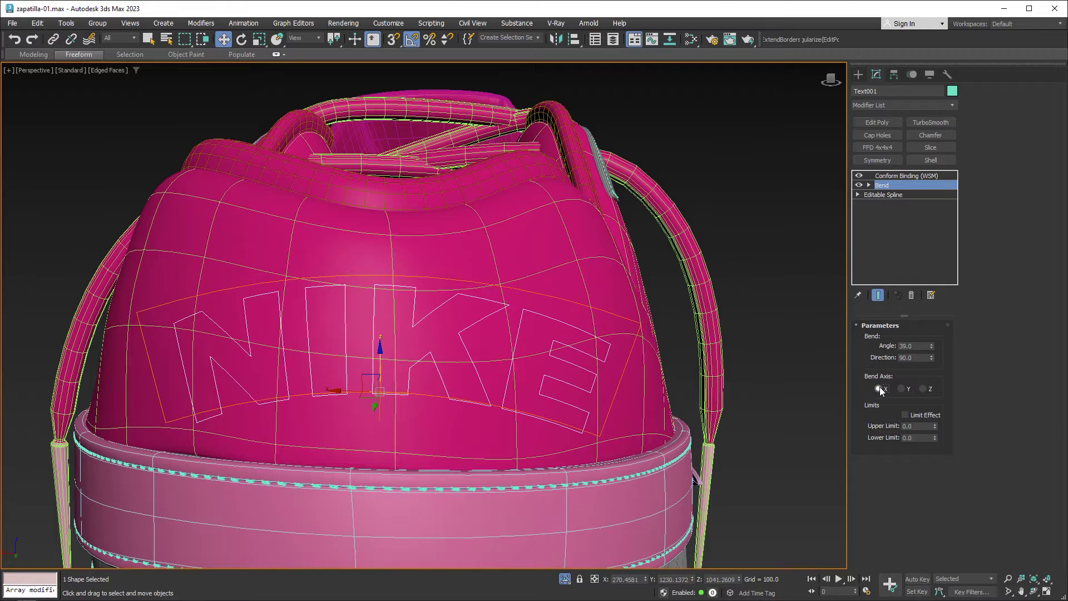
left_click_drag(931, 346, 928, 405)
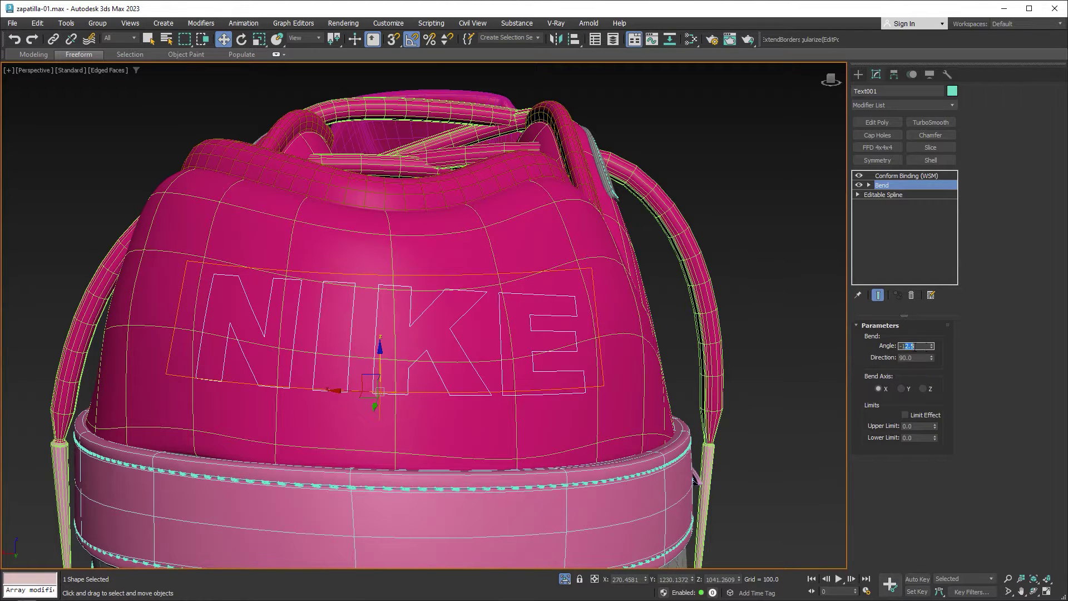
type("-15")
key("Return")
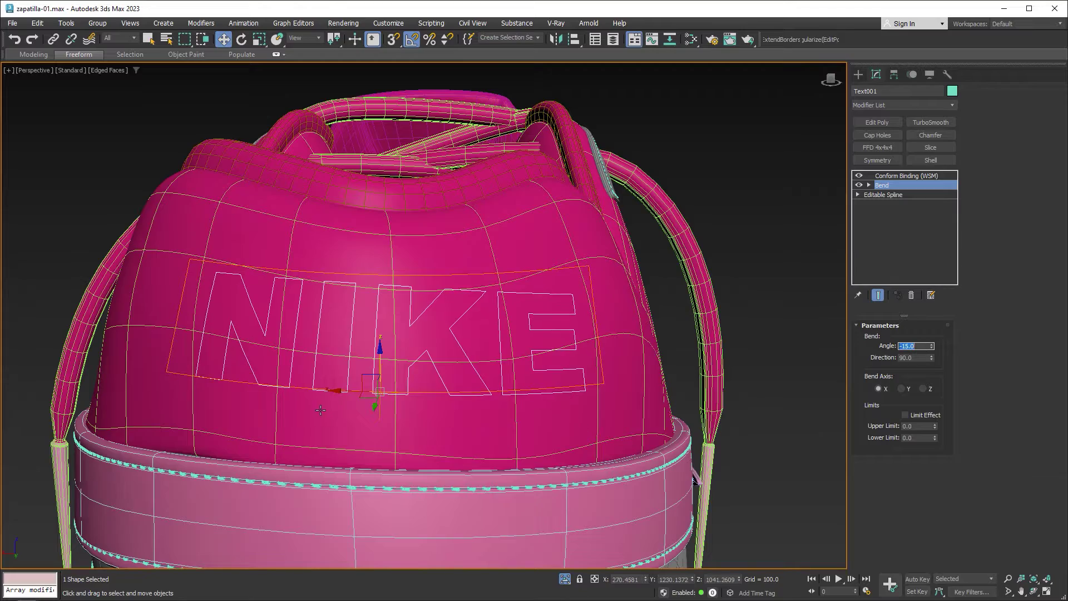
Inspect the bent text around the heel and select the Conform Binding in the stack.
middle_click_drag(320, 410, 370, 427, "alt")
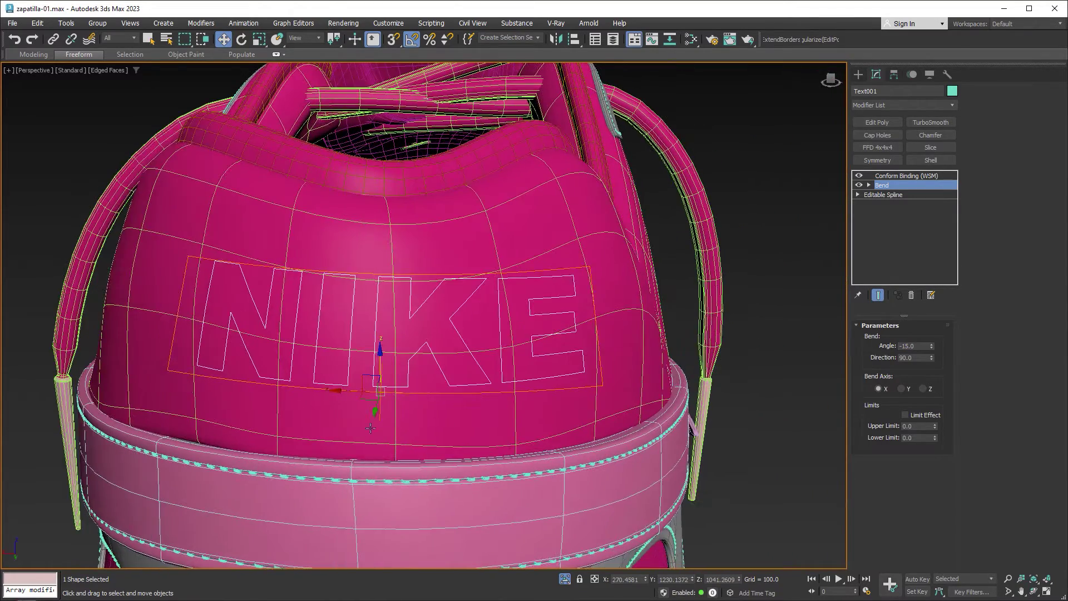
middle_click_drag(596, 402, 572, 396, "alt")
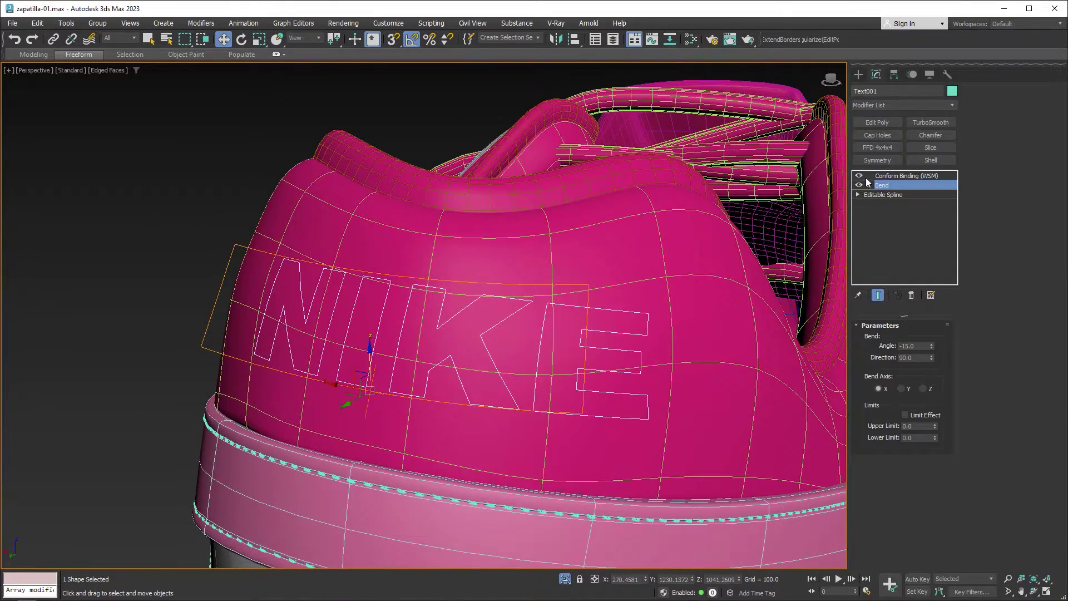
middle_click_drag(691, 251, 624, 239, "alt")
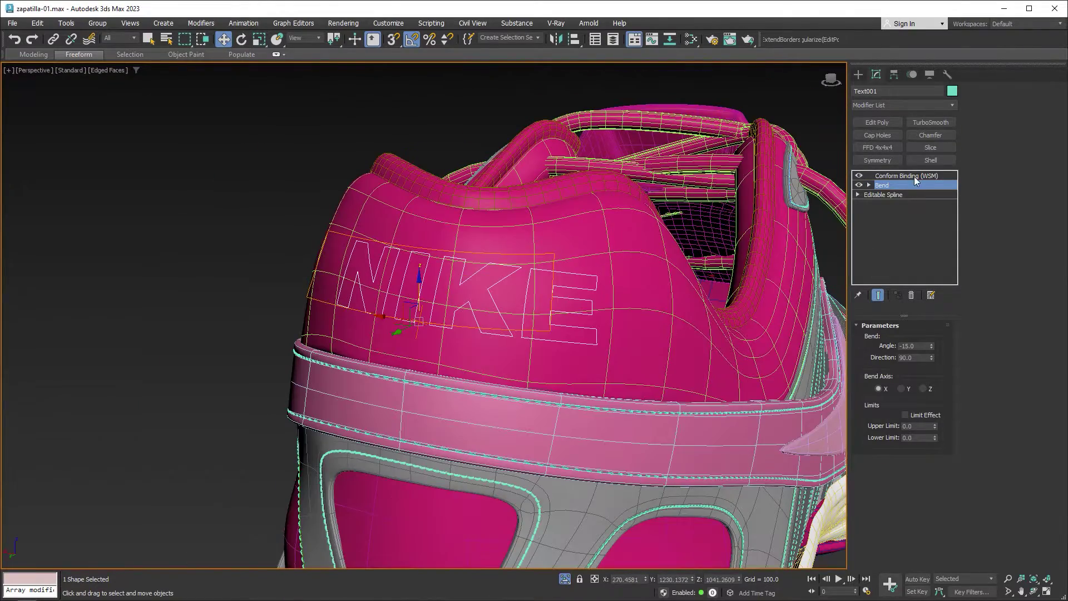
left_click(916, 177)
Collapse the NIKE text's stack up to the Conform Binding into an Editable Spline.
right_click(912, 177)
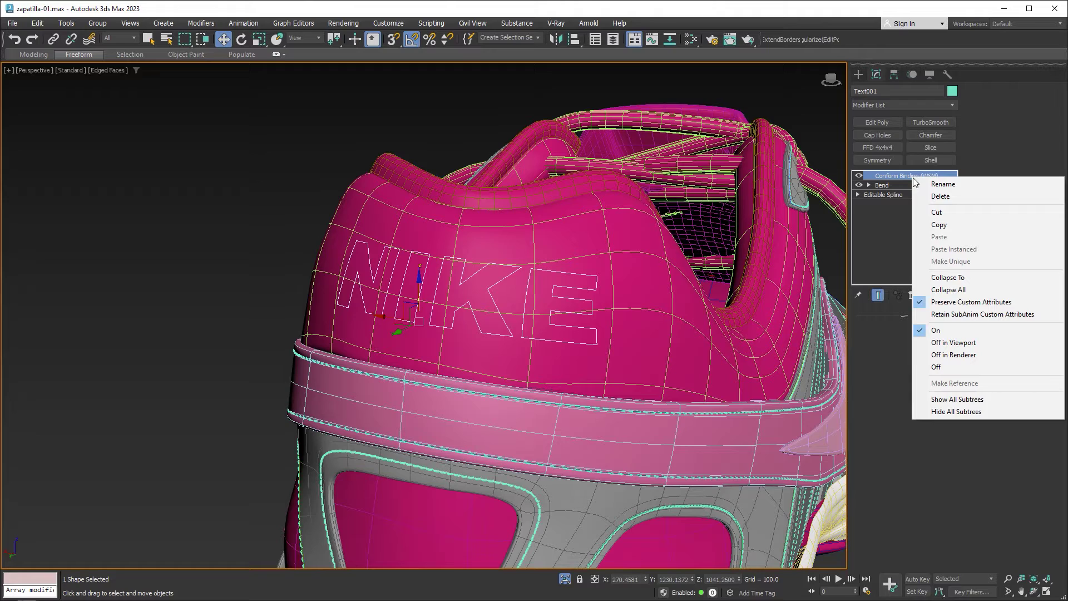
left_click(956, 279)
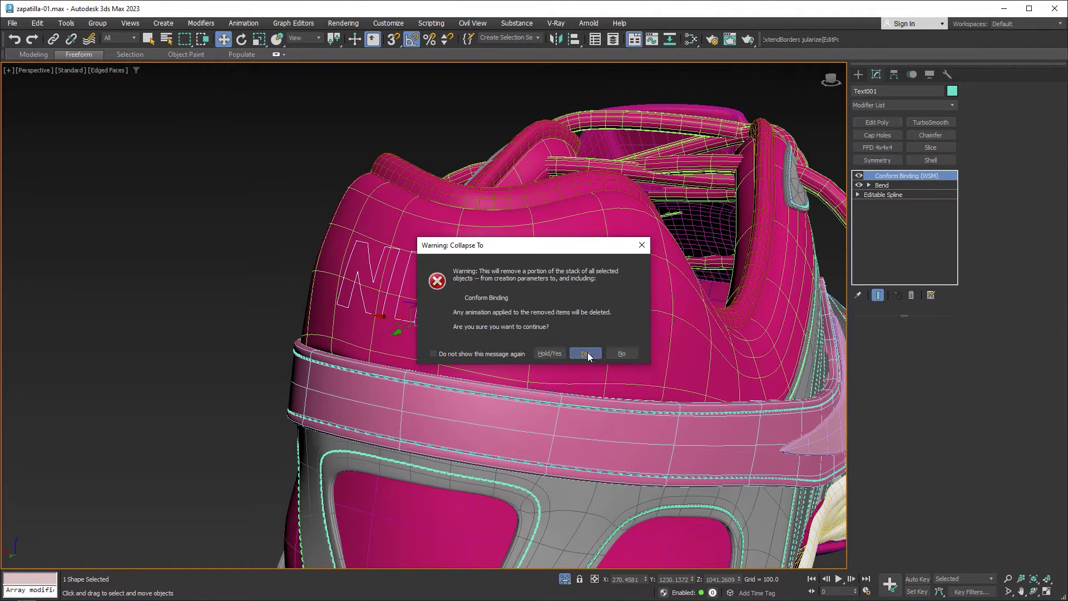
left_click(585, 353)
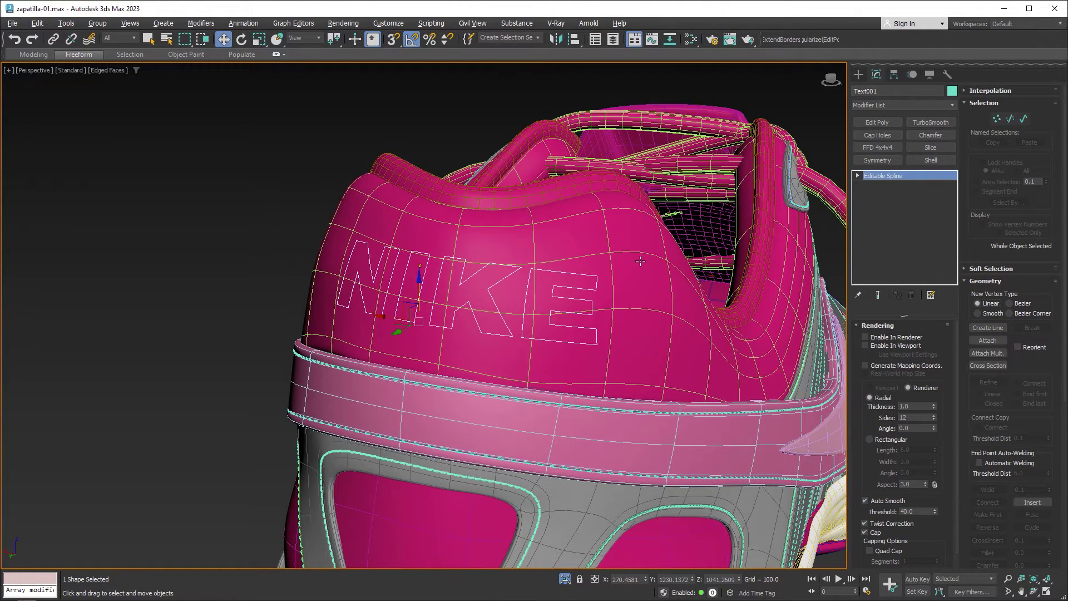
Delete the Conform space warp and review the wrapped text on the heel.
middle_click_drag(639, 261, 613, 270, "alt")
left_click(205, 229)
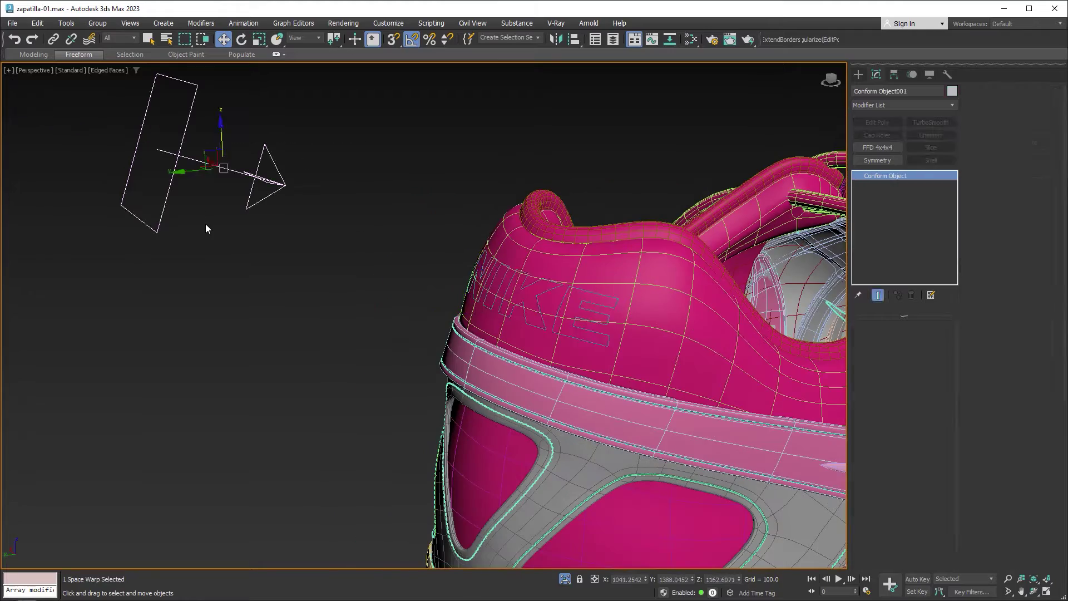
key("Delete")
middle_click_drag(363, 278, 408, 278, "alt")
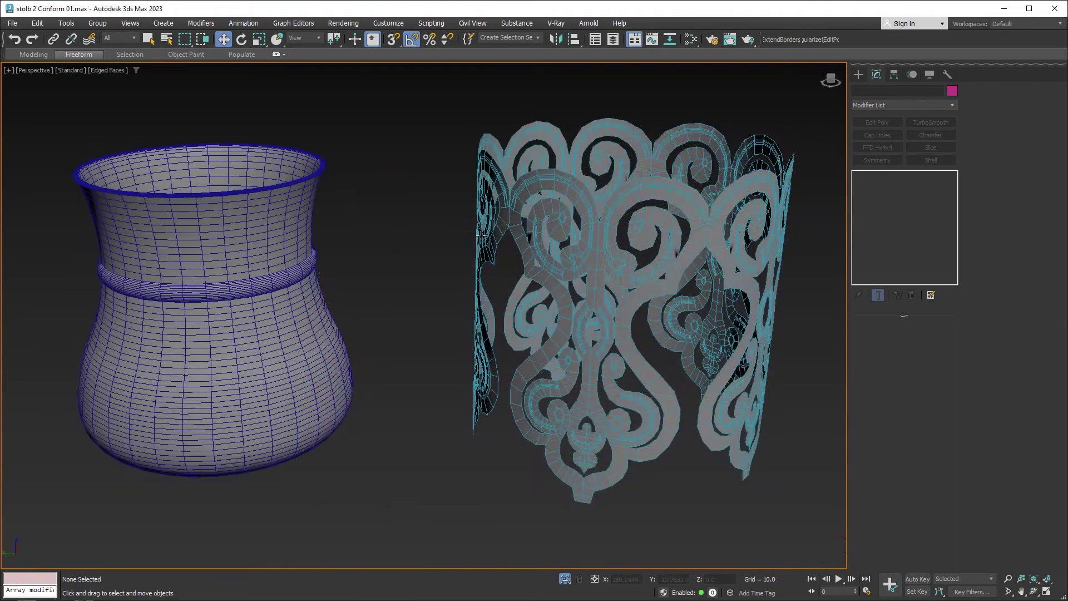
Align ornament Plane065 to the vase's pivot in X and Y position, then frame it.
left_click_drag(499, 220, 499, 220)
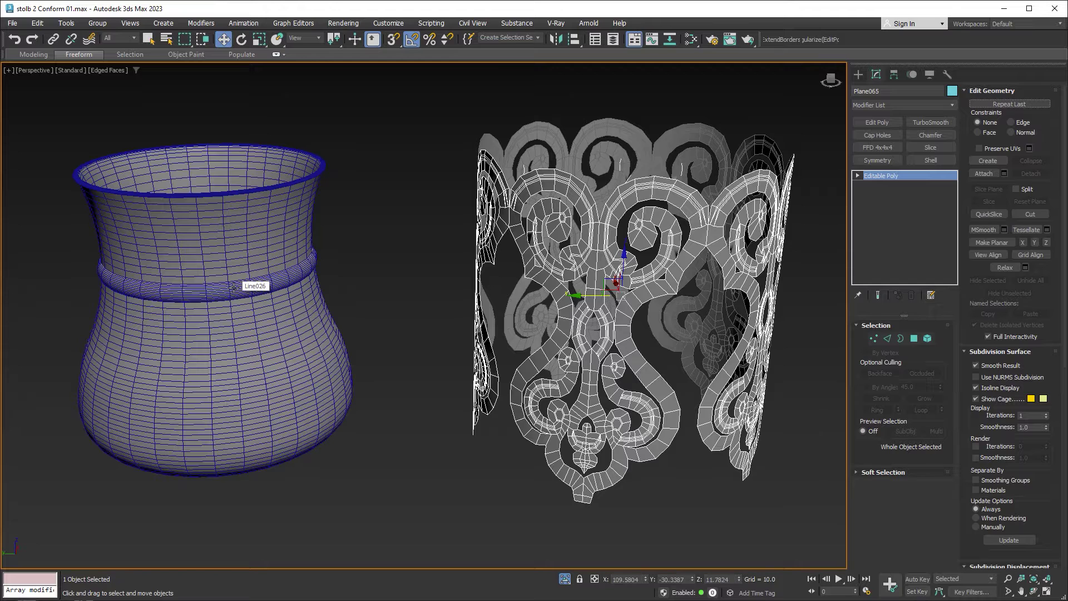
left_click(573, 45)
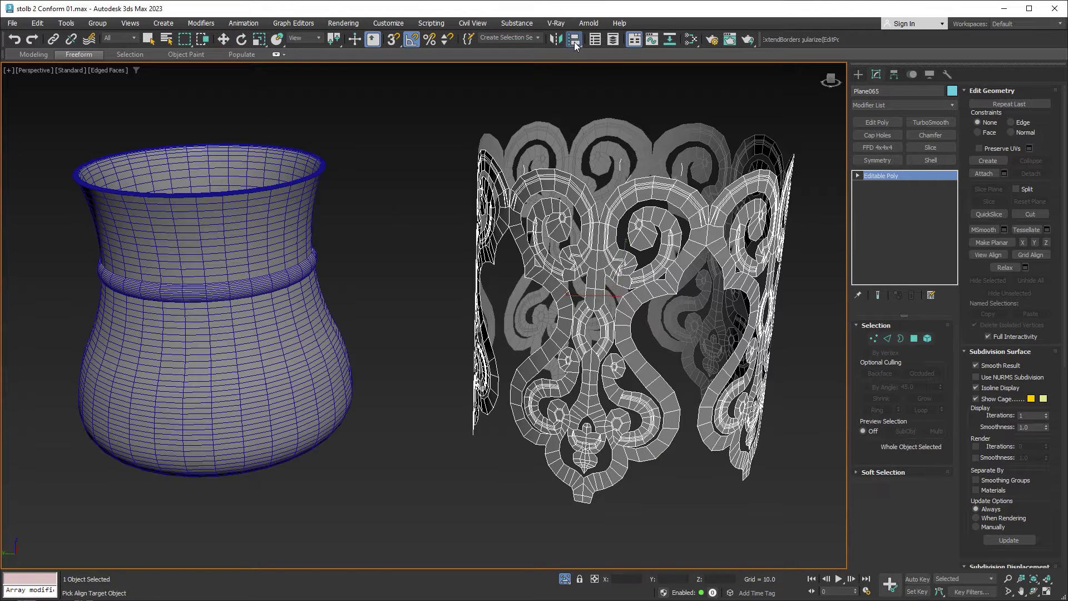
left_click(259, 244)
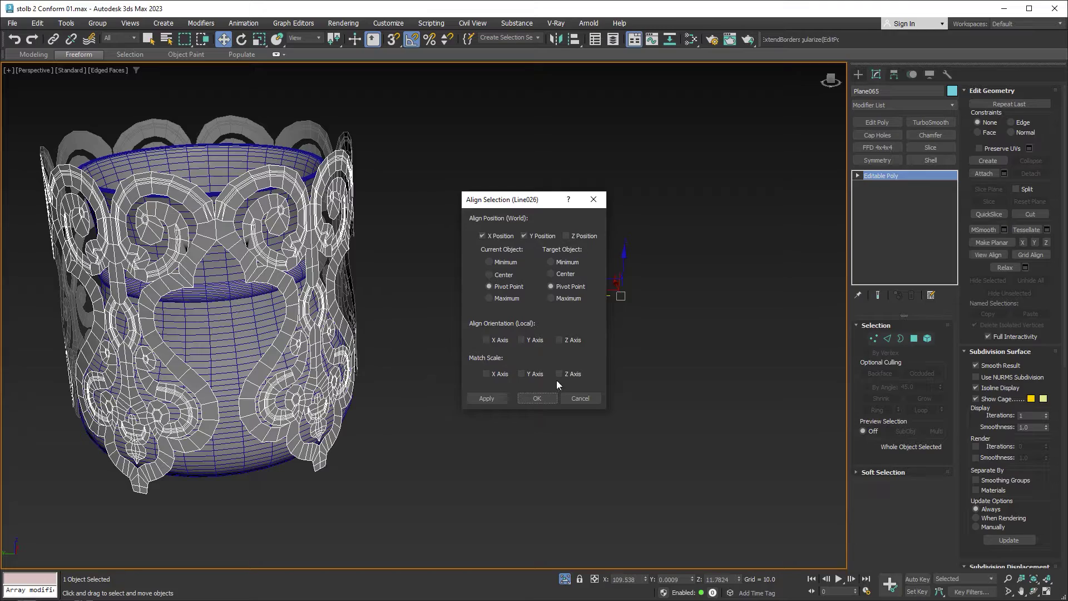
left_click(543, 397)
key("z")
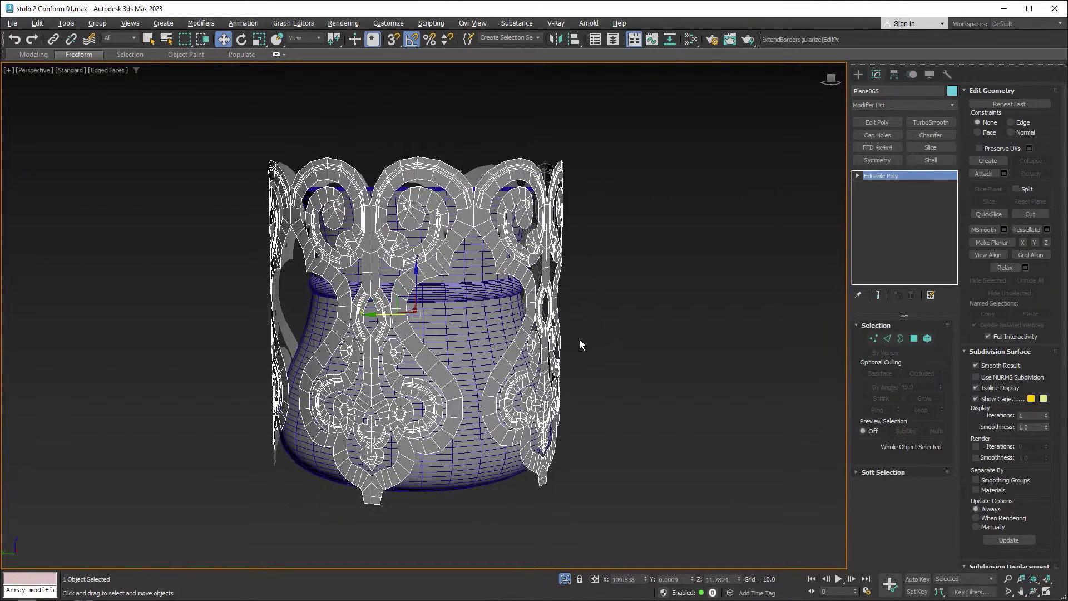
mouse_move(580, 339)
middle_mouse_down("alt")
mouse_move(587, 316)
mouse_move(563, 349)
middle_mouse_up("alt")
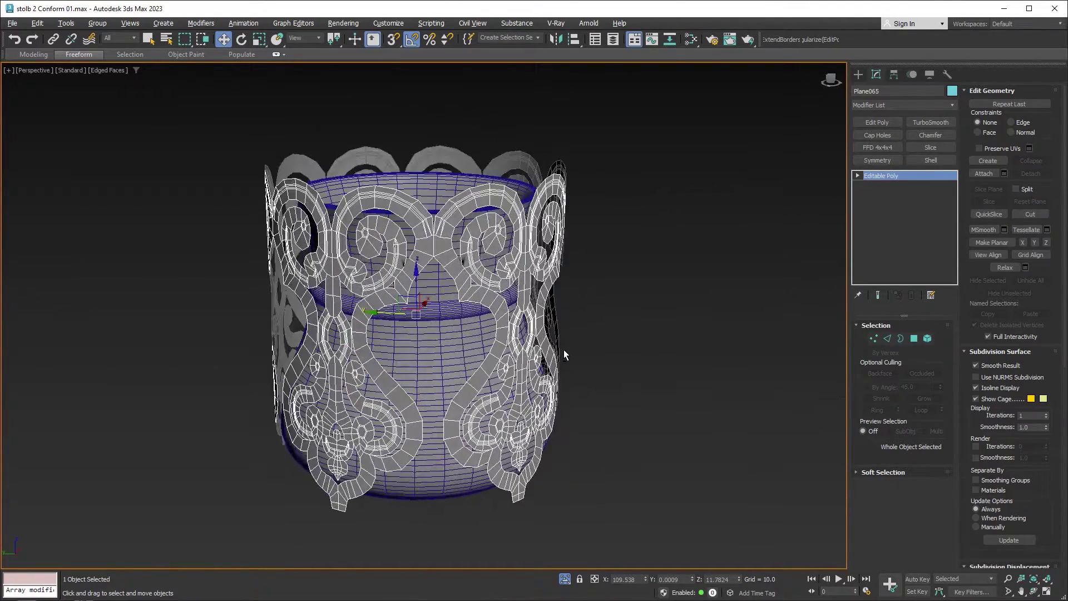
Create a Conform compound from the lace plane and pick vase Line026 as its wrap-to object.
left_click(859, 74)
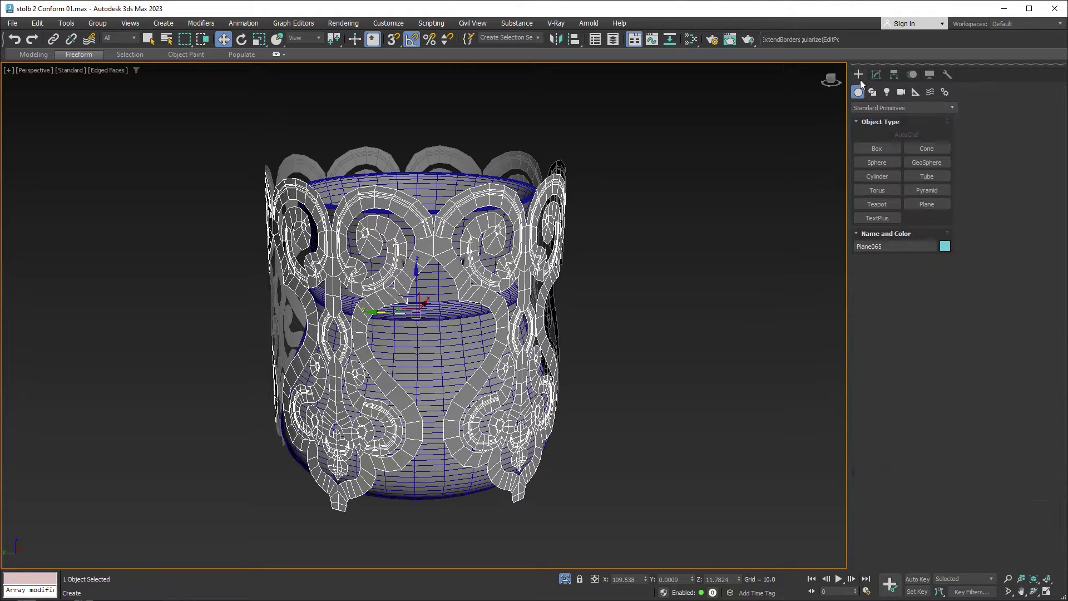
left_click(872, 108)
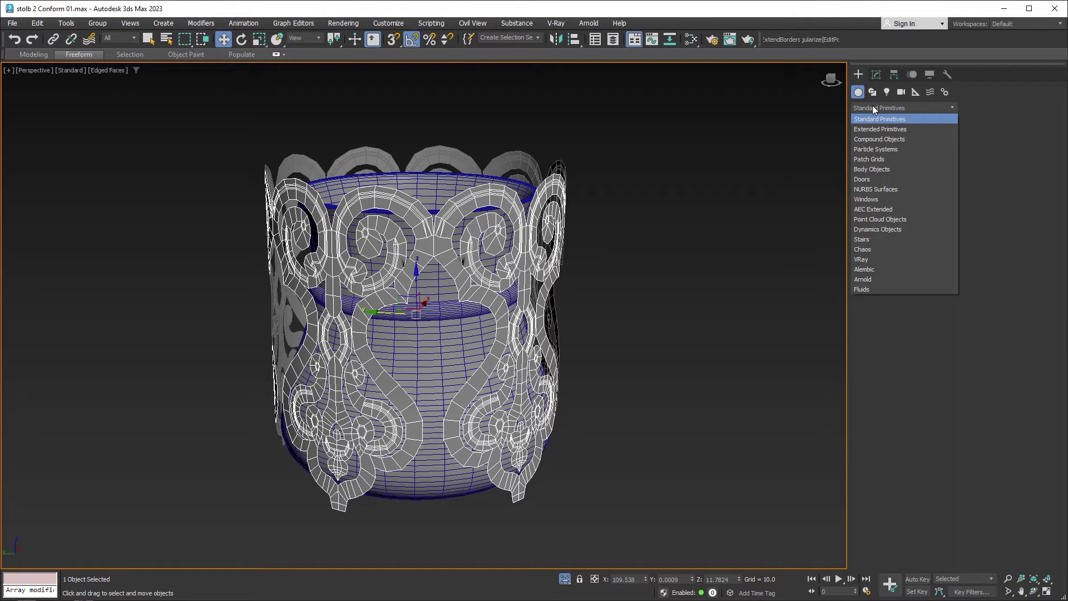
left_click(882, 140)
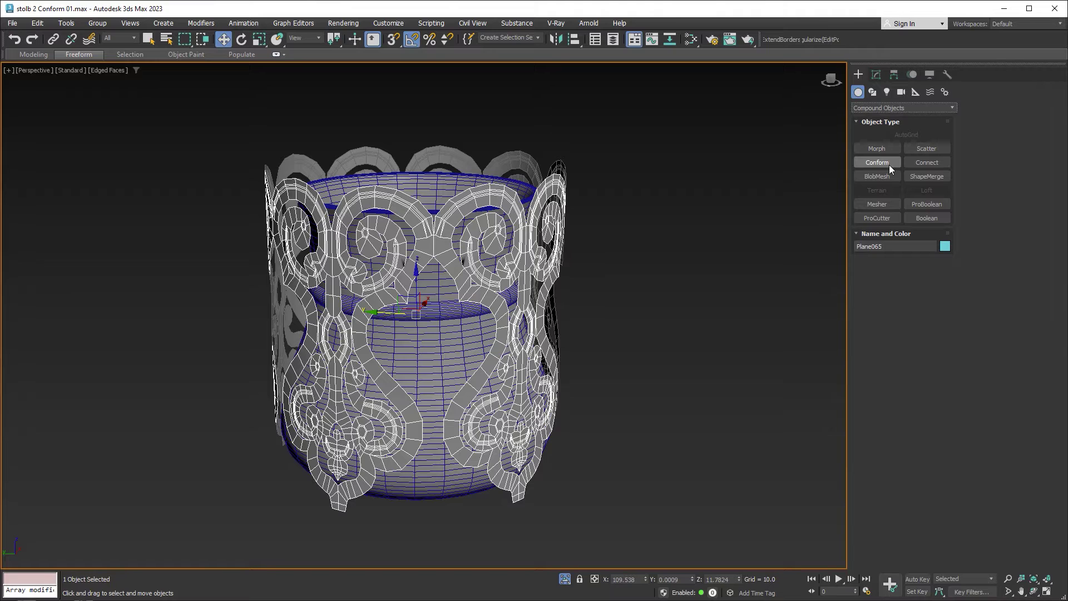
left_click(889, 165)
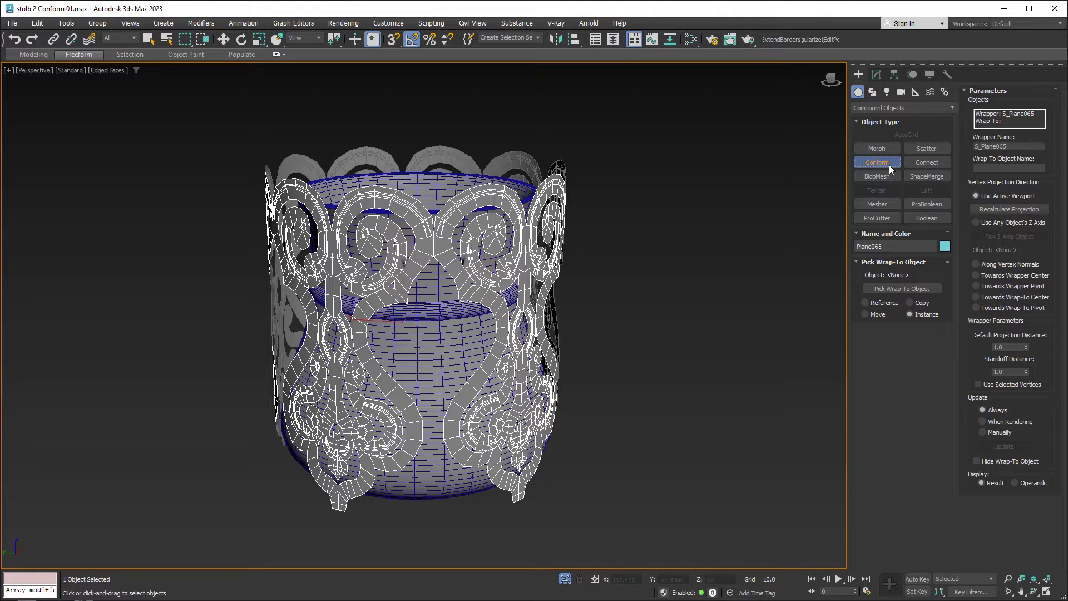
left_click(918, 288)
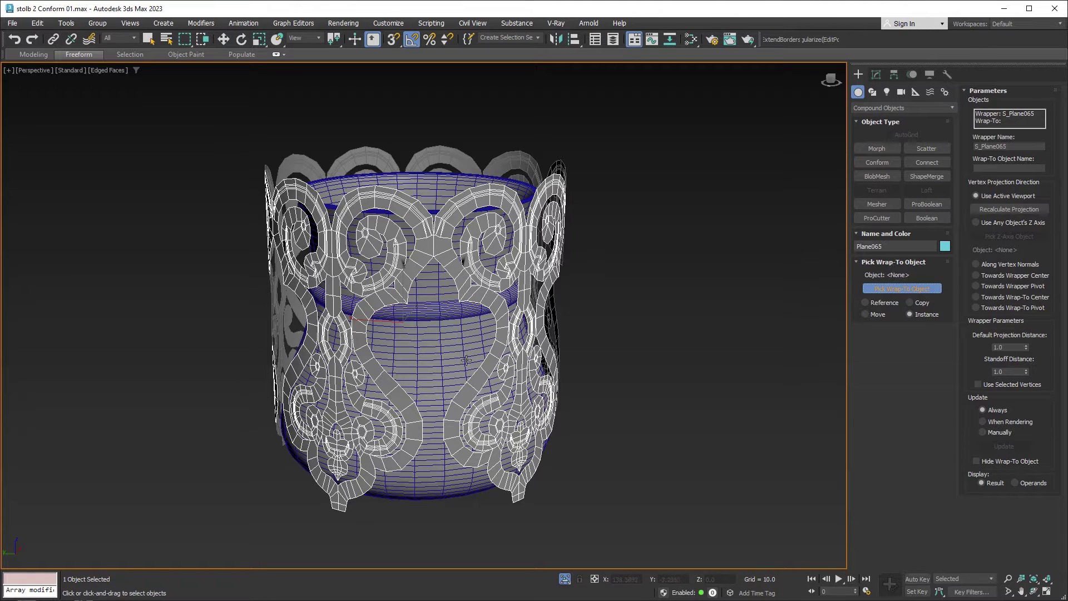
middle_click_drag(438, 332, 453, 341, "alt")
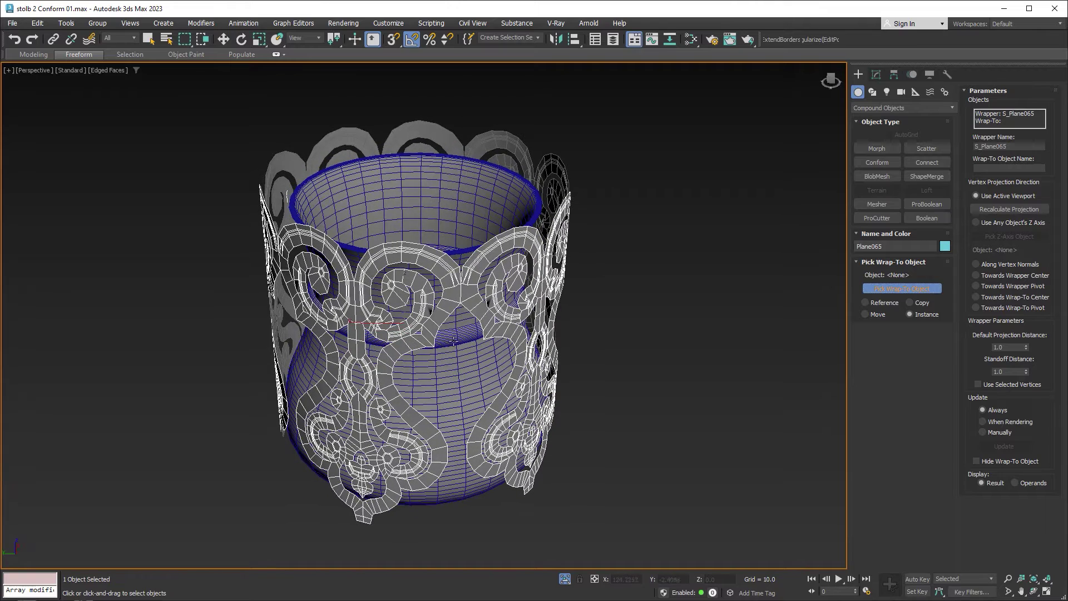
left_click(455, 371)
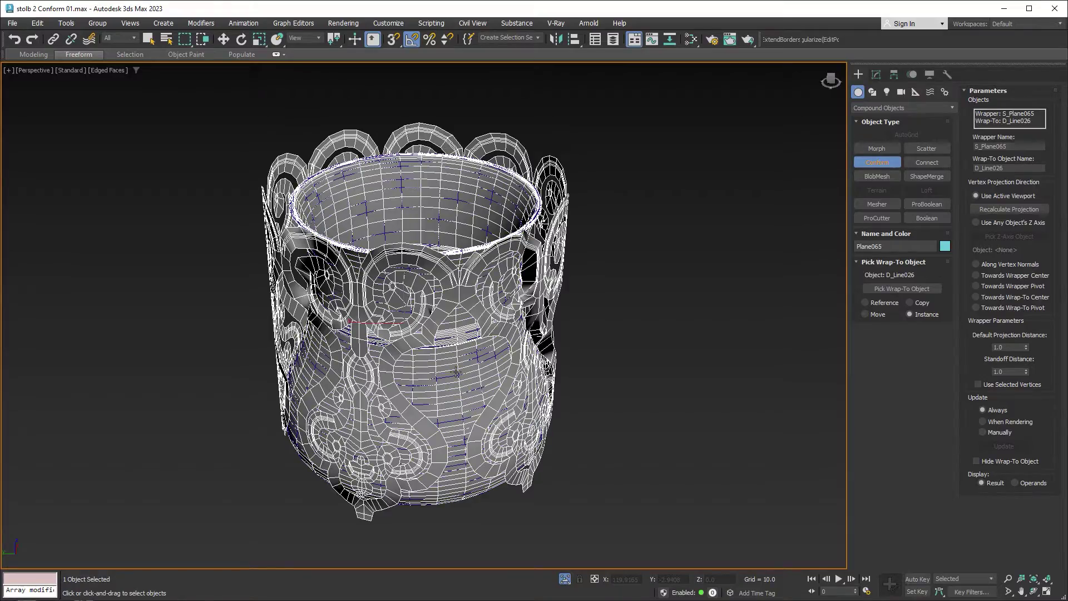
Orbit, pan and zoom around the vase to inspect the conformed lace from rim to foot.
mouse_move(455, 371)
middle_mouse_down("alt")
mouse_move(389, 412)
mouse_move(479, 414)
mouse_move(482, 426)
middle_mouse_up("alt")
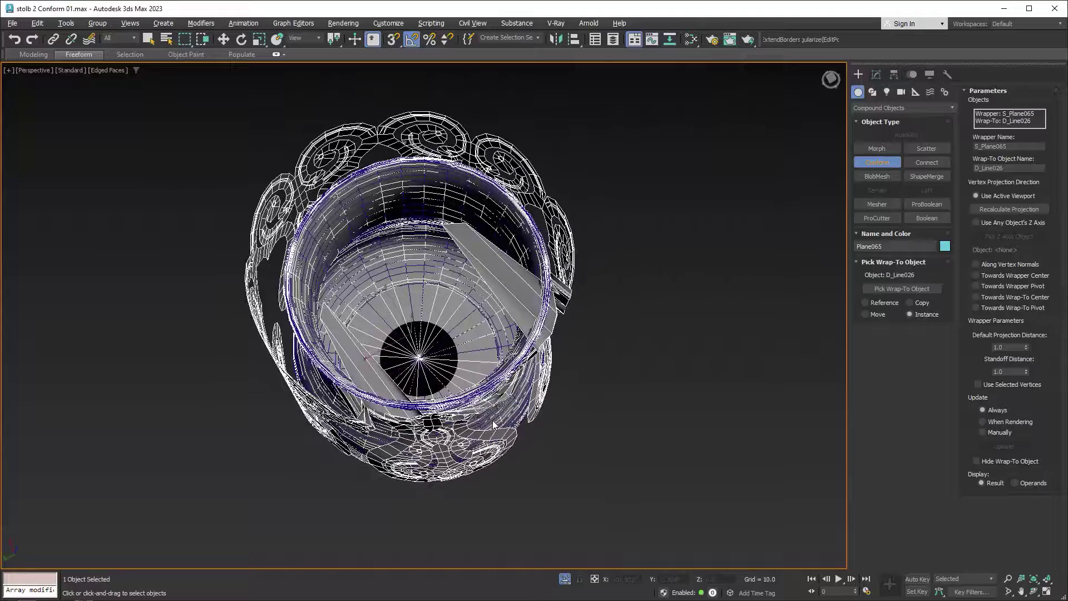
scroll(453, 305, "up", 2)
scroll(453, 305, "up", 3)
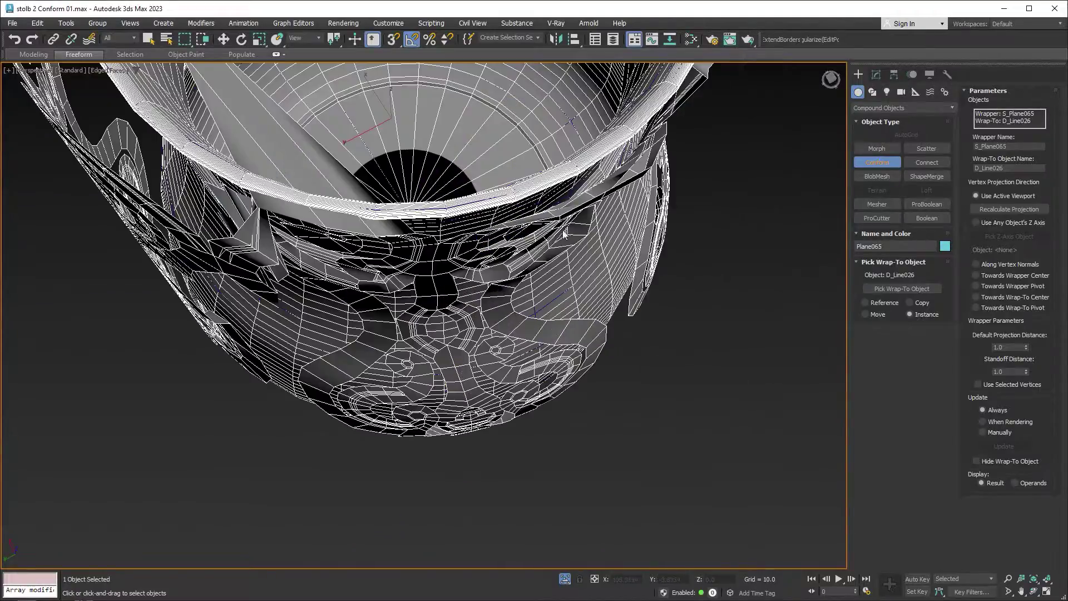
mouse_move(459, 359)
middle_mouse_down()
mouse_move(451, 396)
mouse_move(465, 368)
middle_mouse_up()
scroll(465, 369, "down", 2)
scroll(465, 369, "down", 2)
middle_click_drag(465, 310, 477, 359, "alt")
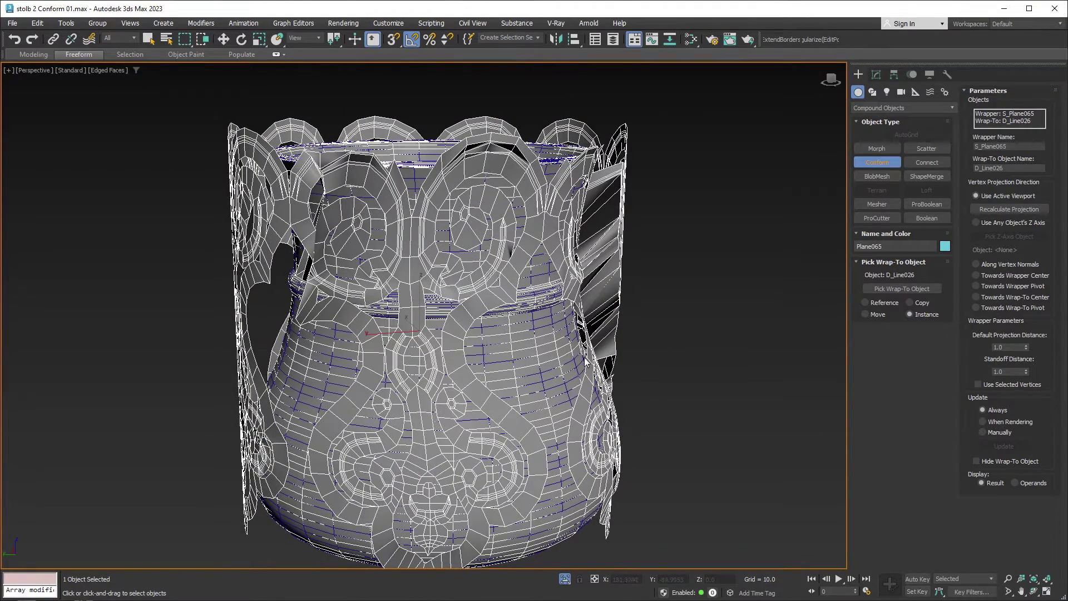
middle_click_drag(522, 385, 531, 308)
middle_click_drag(547, 350, 465, 371, "alt")
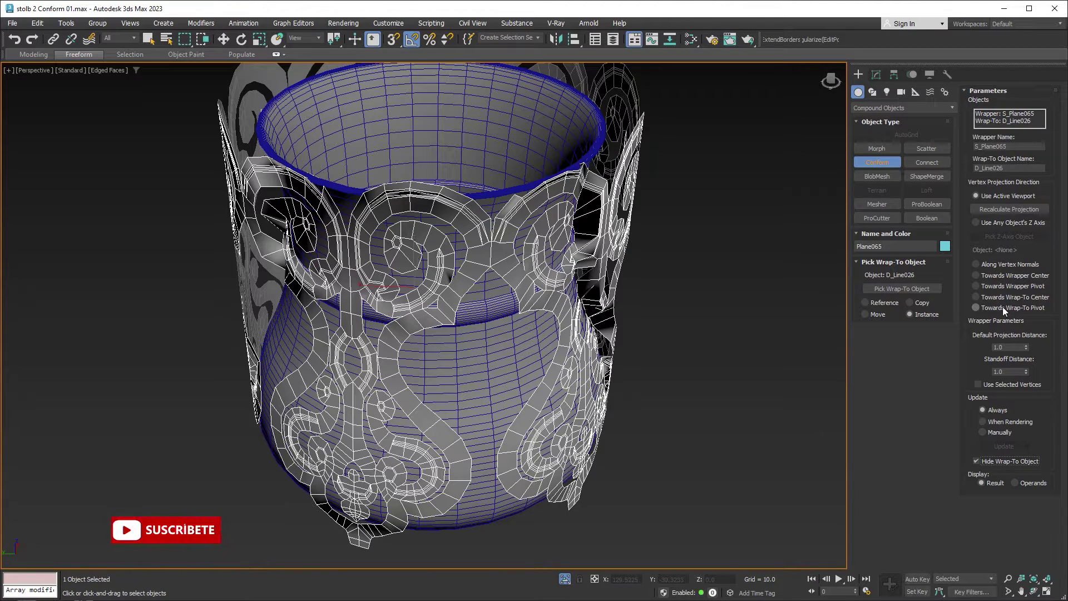
Compare the Along Vertex Normals and Towards Wrapper Center projections, orbiting to inspect each wrap.
left_click(993, 267)
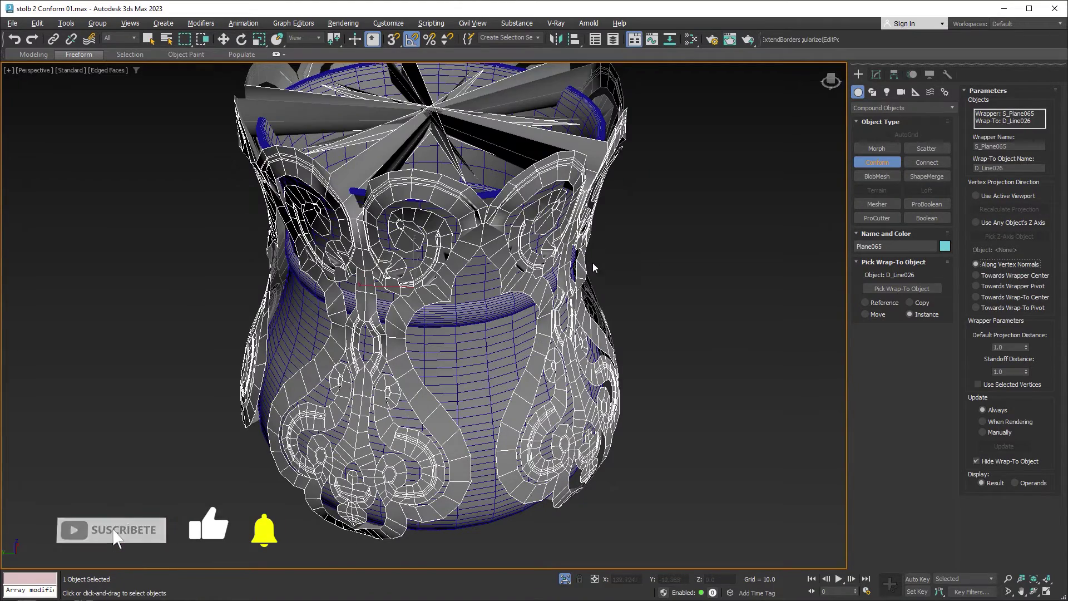
middle_click_drag(557, 289, 576, 251, "alt")
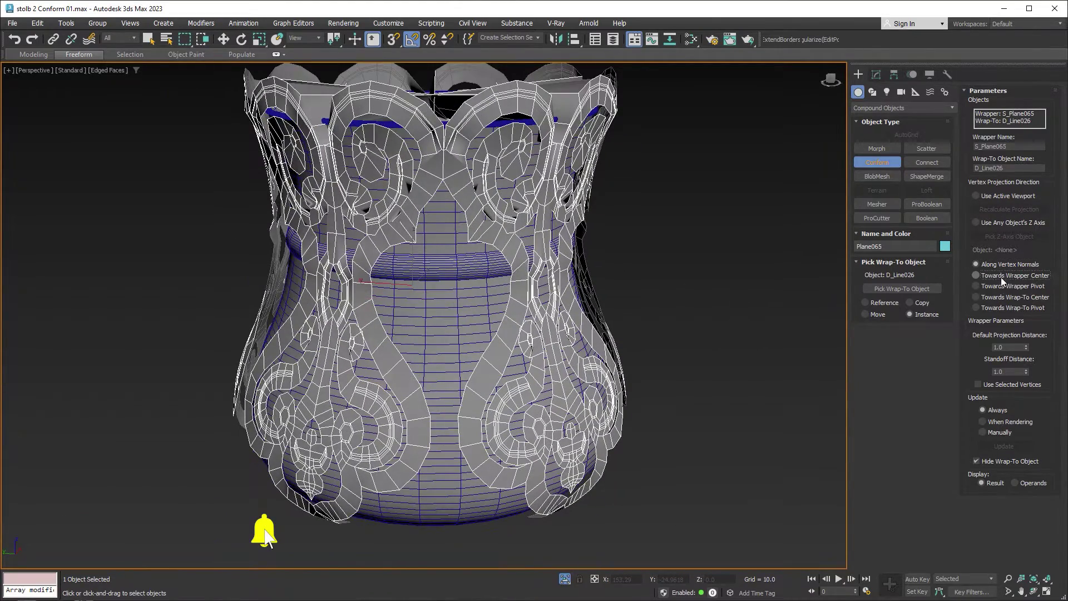
left_click(1000, 275)
middle_click_drag(787, 273, 644, 241, "alt")
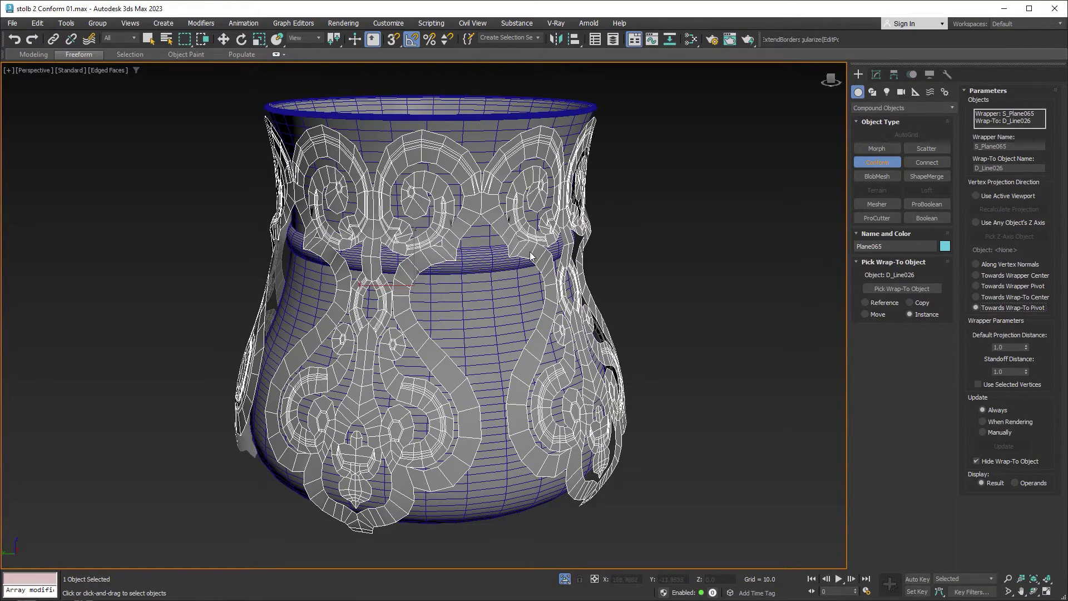
middle_click_drag(530, 256, 536, 279, "alt")
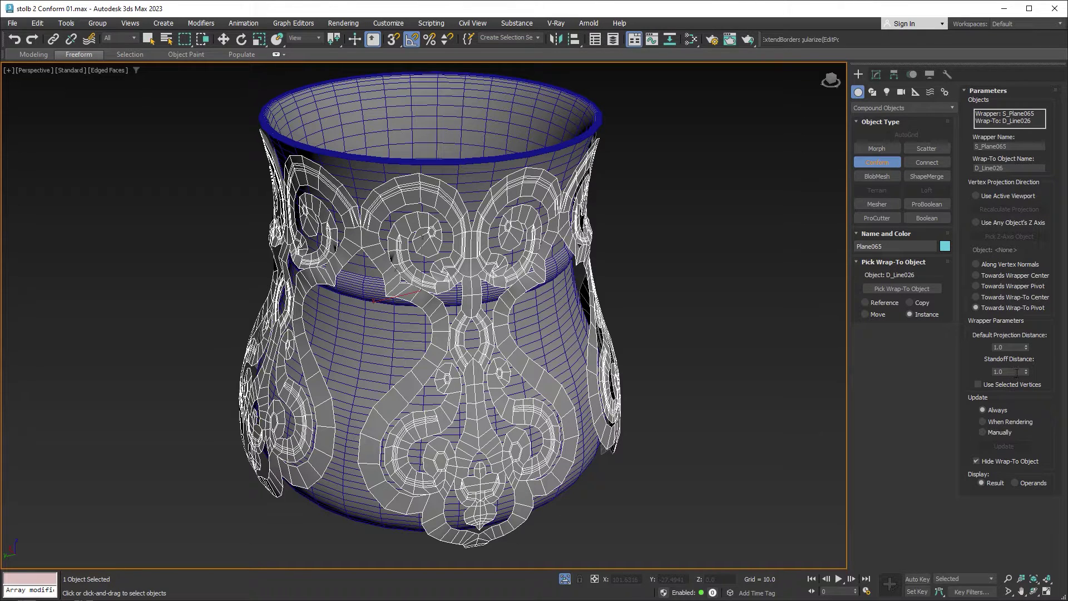
middle_click_drag(465, 284, 453, 288, "alt")
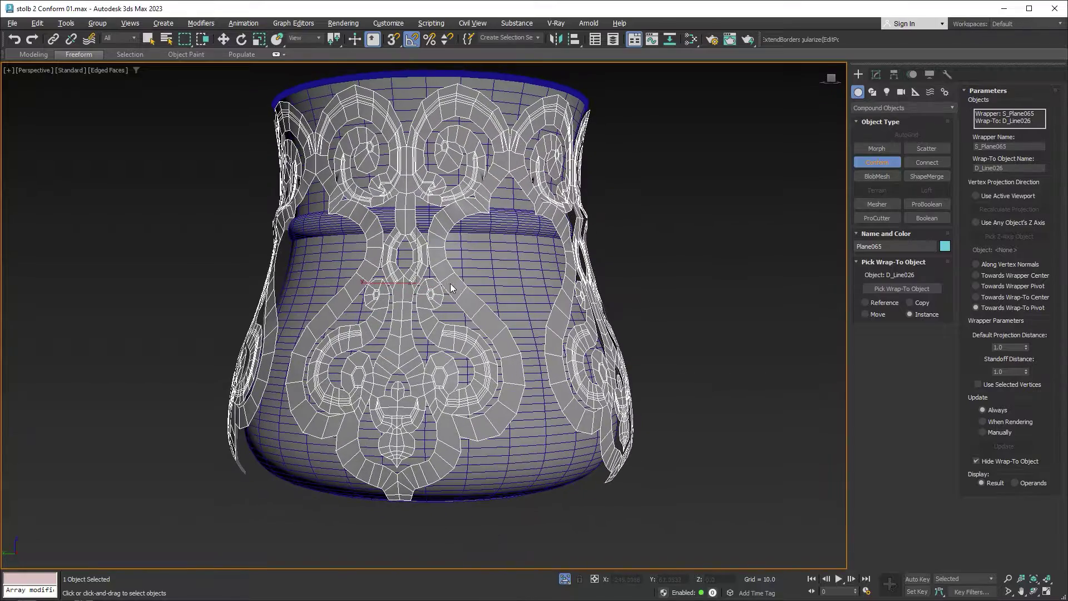
middle_click_drag(294, 249, 316, 271, "alt")
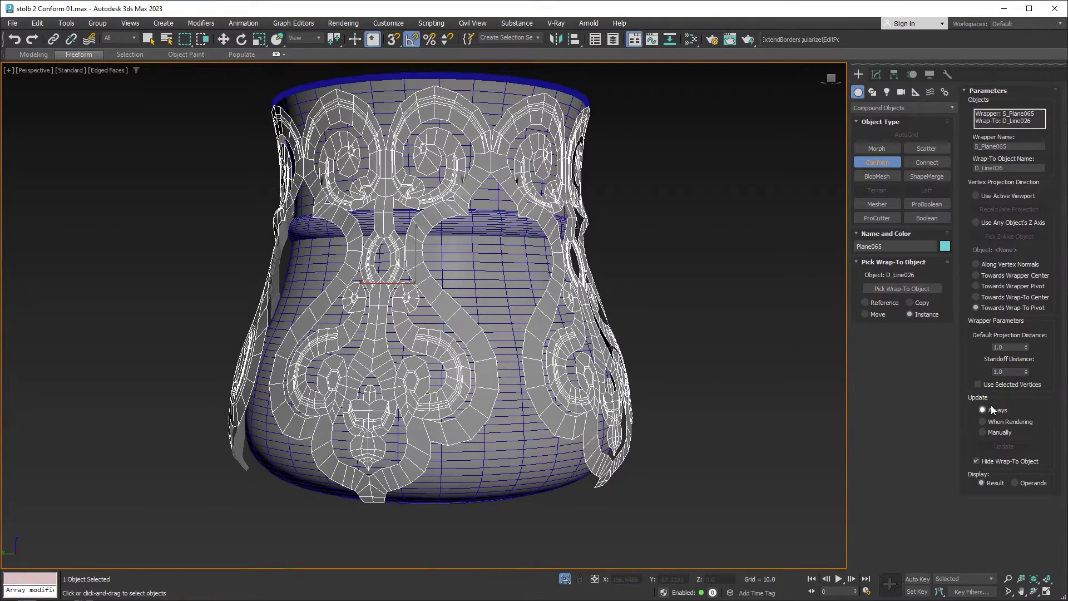
Set the Conform Standoff Distance to 0.1 and check the vase from above.
mouse_move(1024, 373)
left_mouse_down()
mouse_move(1017, 436)
mouse_move(1022, 338)
left_mouse_up()
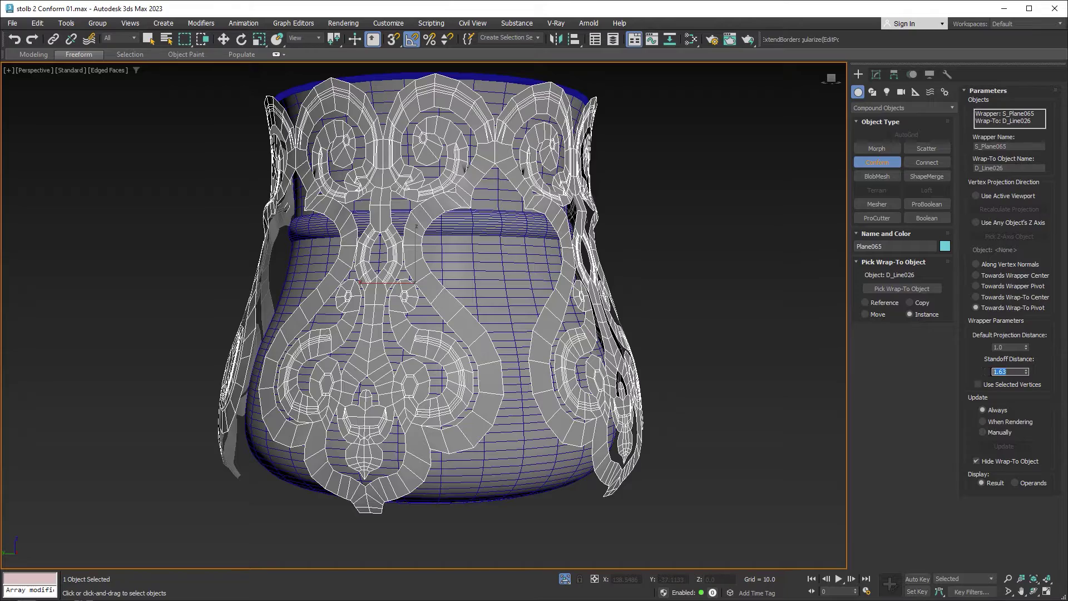
type("0.1")
mouse_move(452, 294)
middle_mouse_down("alt")
mouse_move(548, 328)
mouse_move(460, 298)
mouse_move(552, 285)
middle_mouse_up("alt")
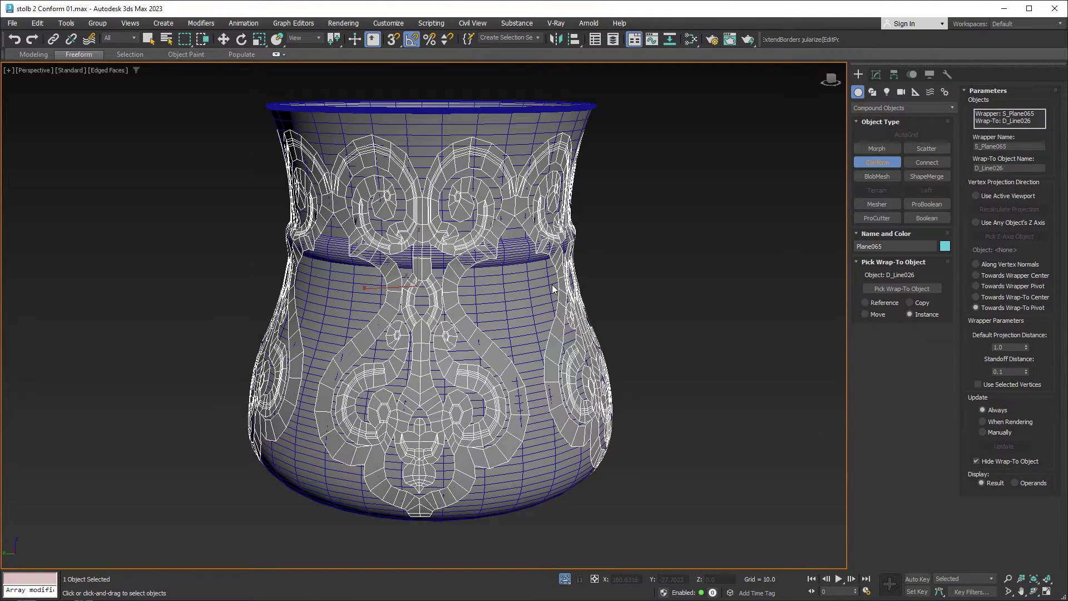
Collapse the Conform lace wrapper into an Editable Poly from the modifier stack menu.
left_click(875, 74)
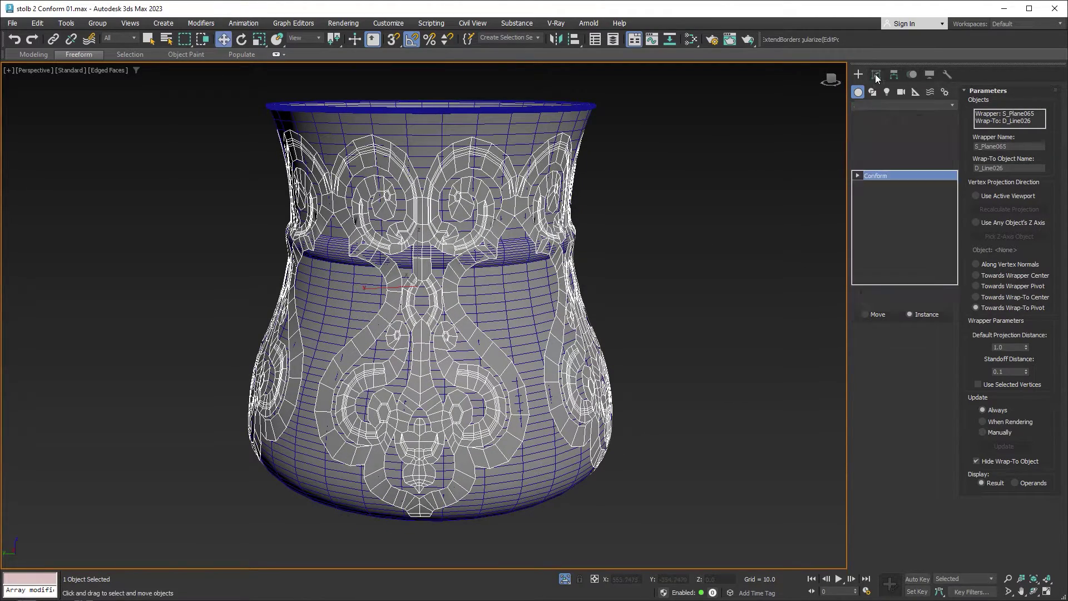
right_click(898, 178)
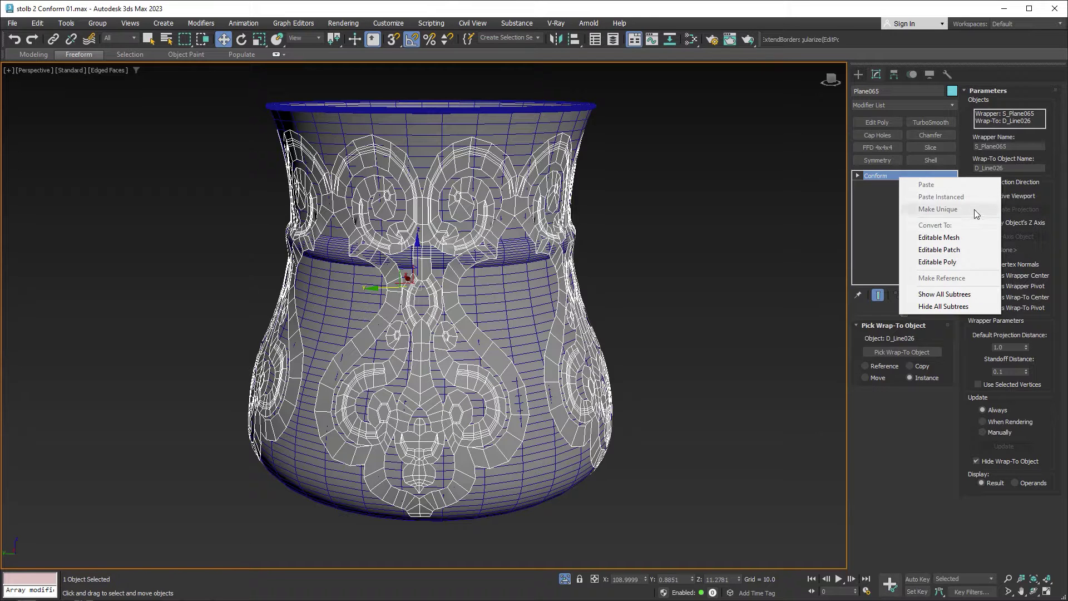
left_click(965, 262)
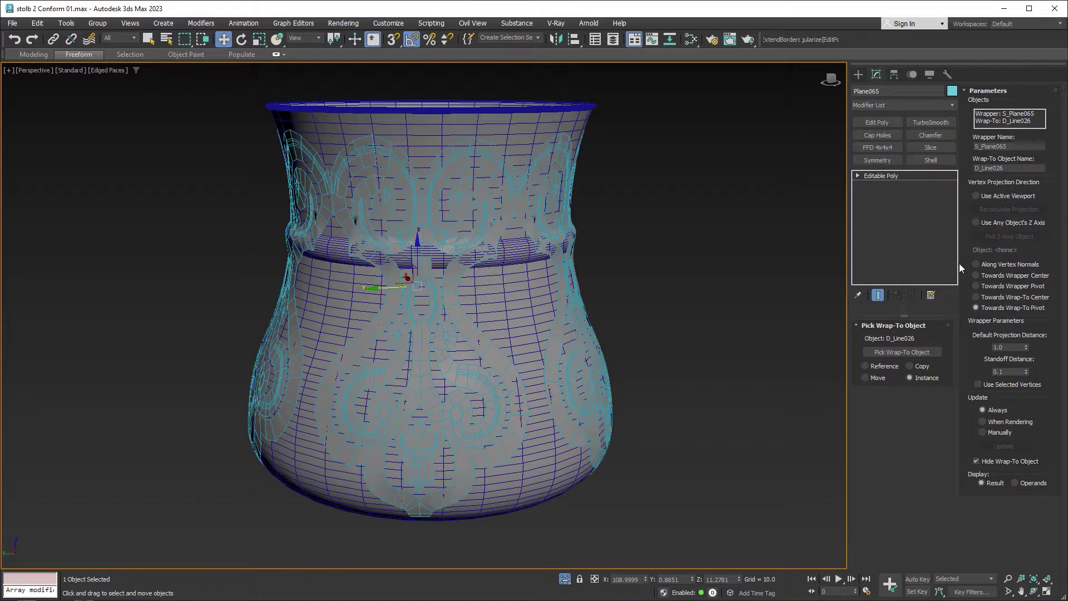
middle_click_drag(635, 339, 565, 289, "alt")
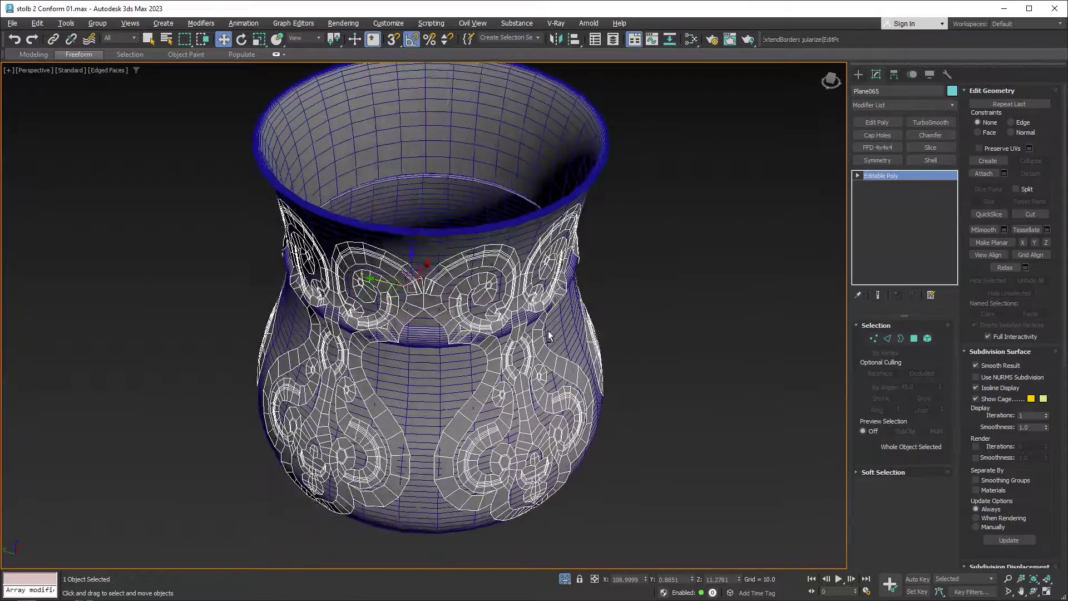
scroll(564, 290, "up", 3)
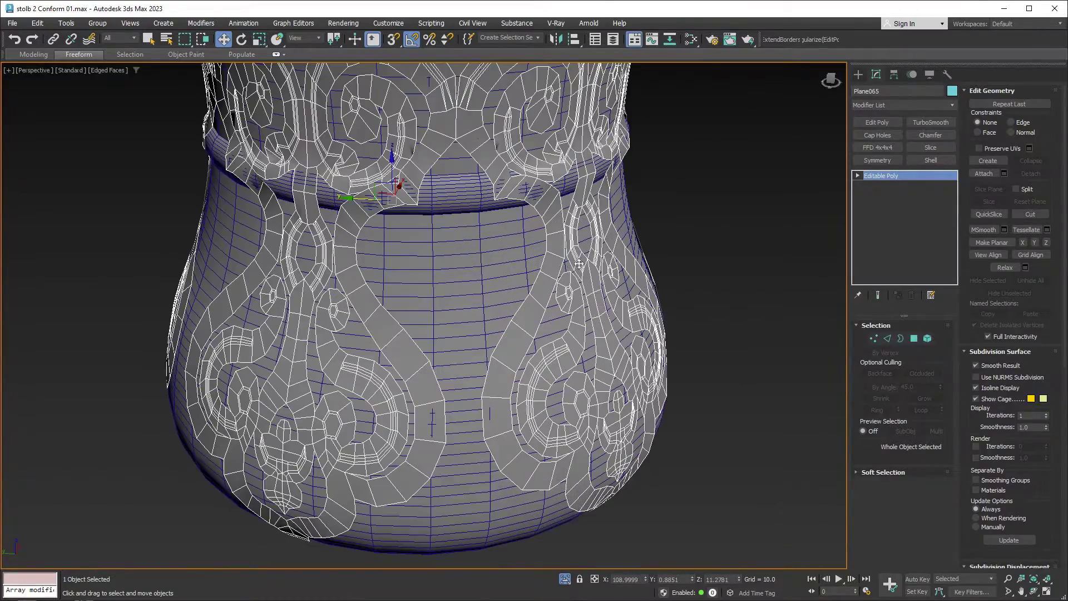
scroll(610, 246, "up", 3)
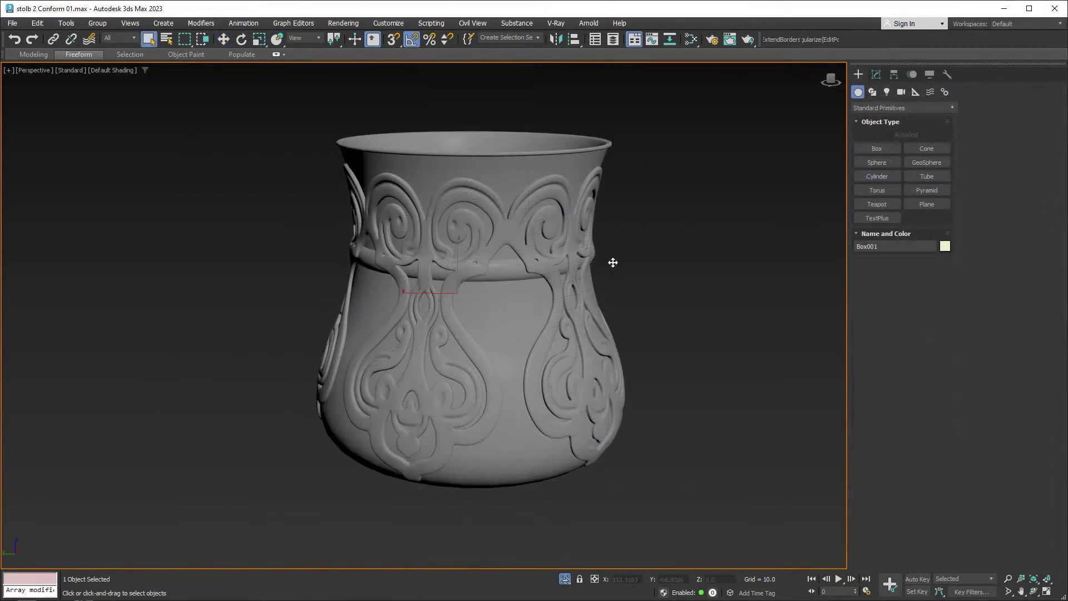
Select ornament Plane066 and disable its TurboSmooth, Edit Poly, Push and Face Extrude modifiers.
mouse_move(613, 262)
middle_mouse_down("alt")
mouse_move(638, 207)
mouse_move(685, 229)
mouse_move(637, 275)
middle_mouse_up("alt")
scroll(637, 274, "up", 2)
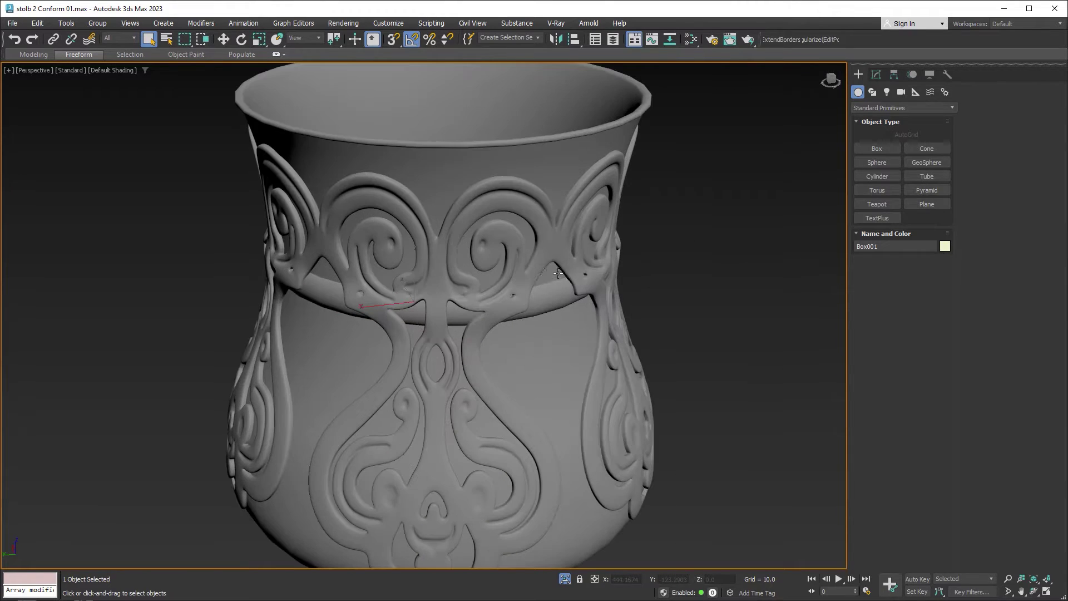
key("F4")
left_click(547, 249)
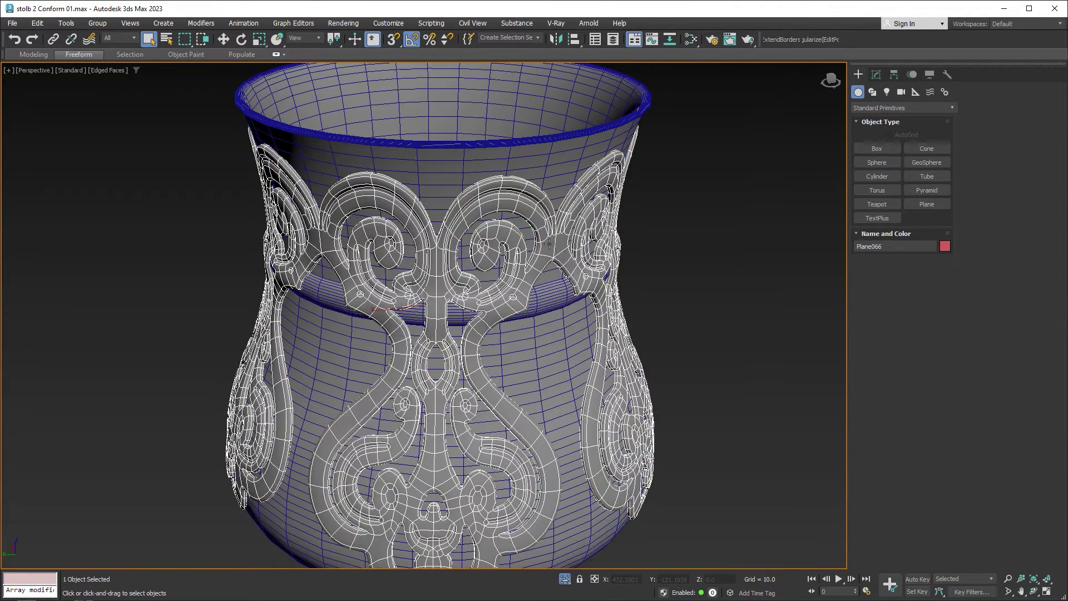
left_click(876, 75)
left_click(859, 176)
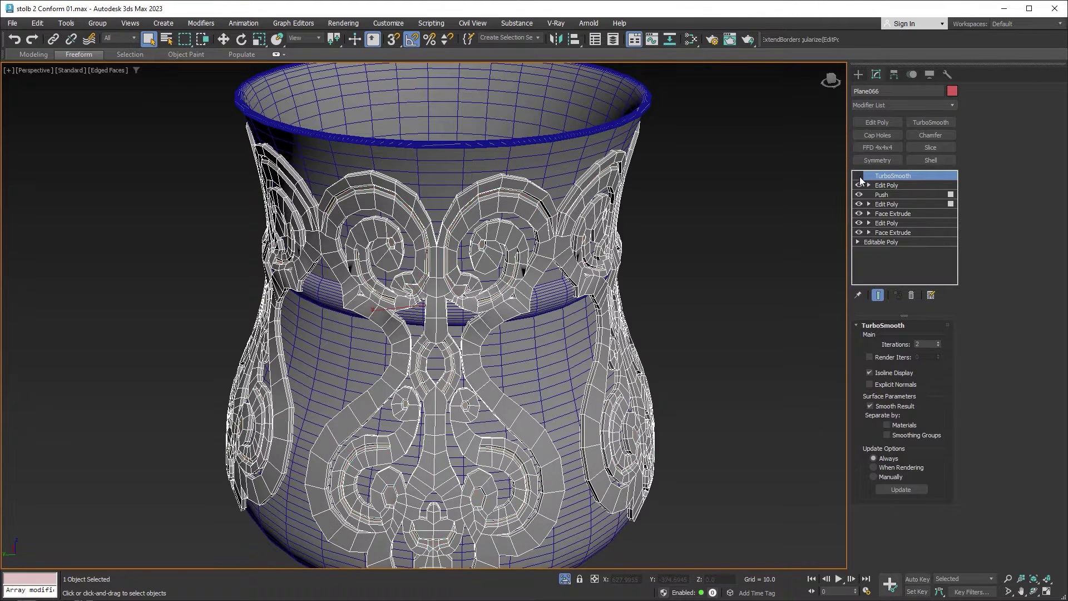
left_click(859, 195)
left_click(859, 214)
left_click(887, 223)
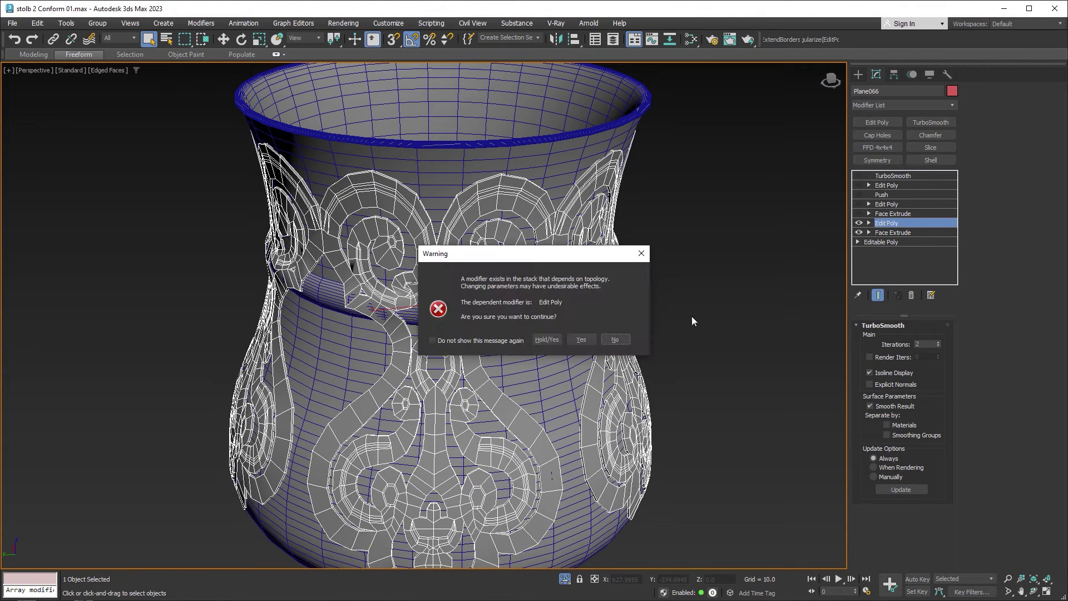
left_click(615, 339)
left_click(860, 223)
left_click(859, 232)
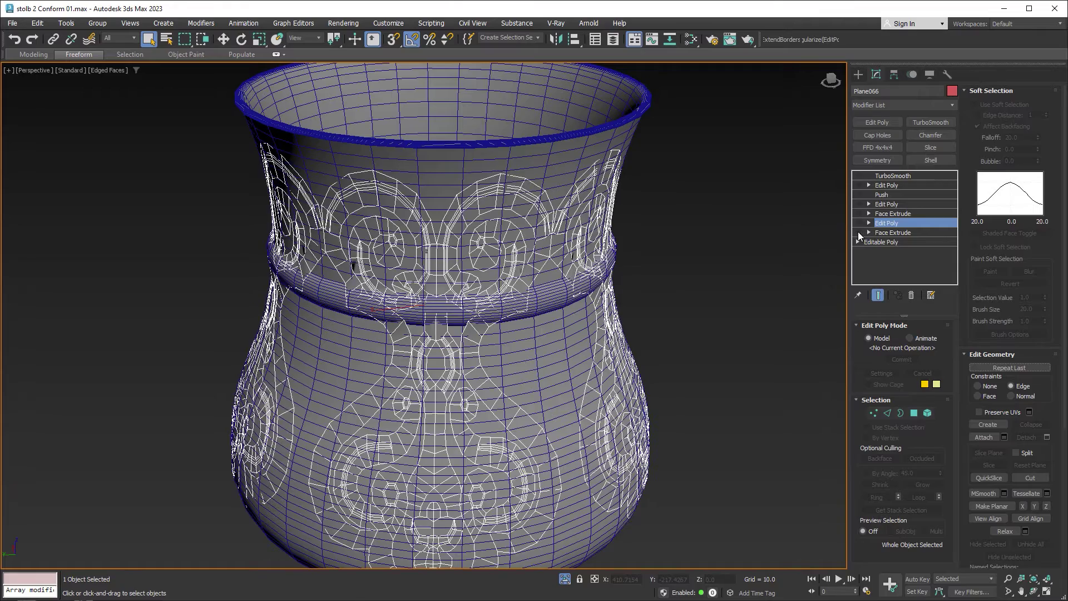
Re-enable both Face Extrude modifiers to thicken the ornaments, inspecting the spirals up close.
mouse_move(548, 272)
middle_mouse_down("alt")
mouse_move(553, 241)
mouse_move(517, 253)
mouse_move(746, 300)
middle_mouse_up("alt")
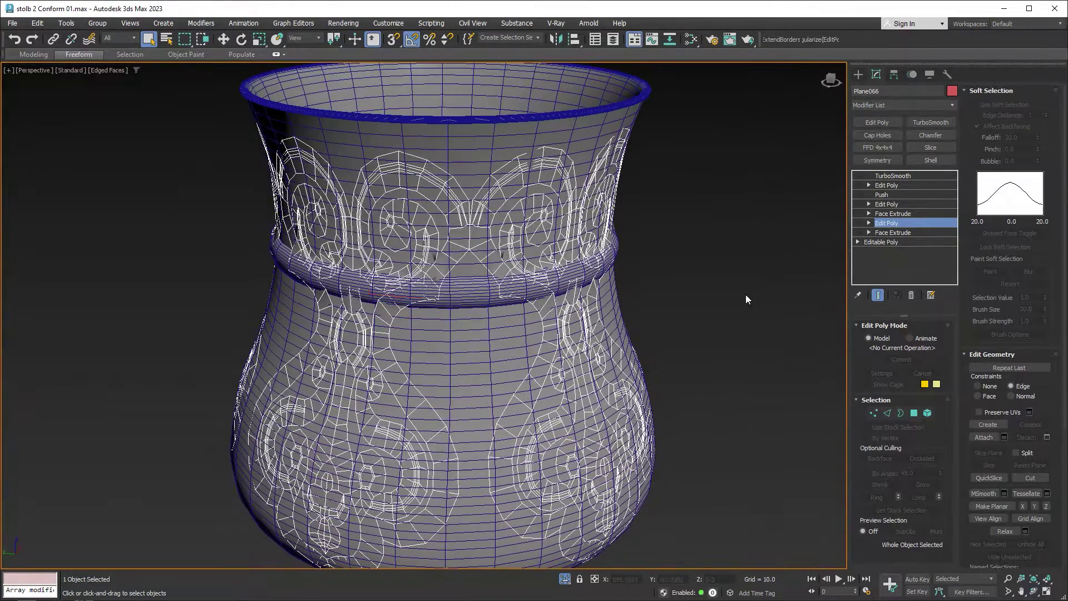
left_click(859, 233)
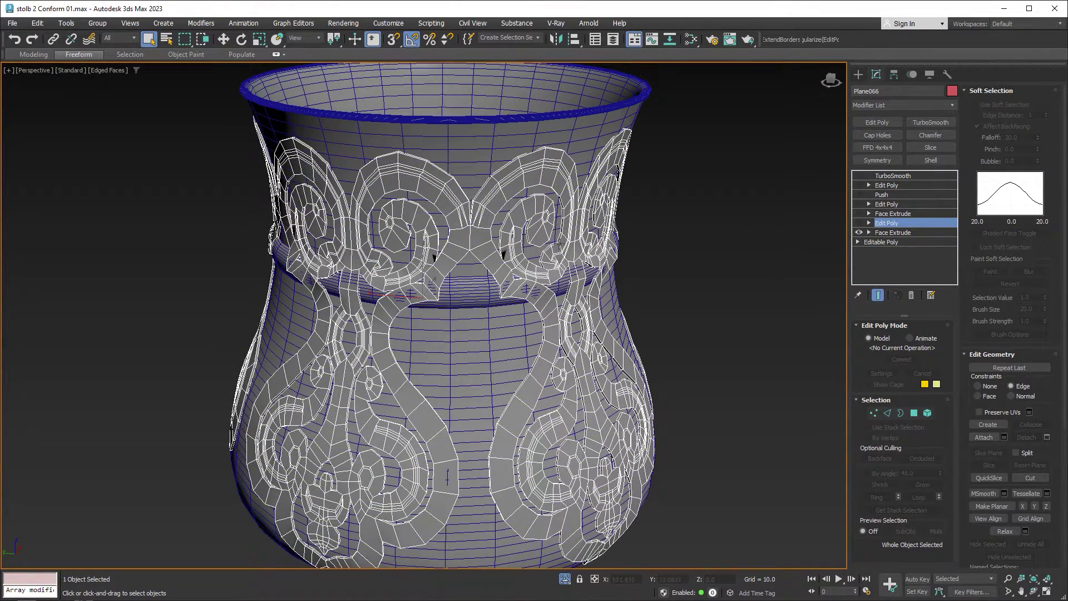
left_click(859, 214)
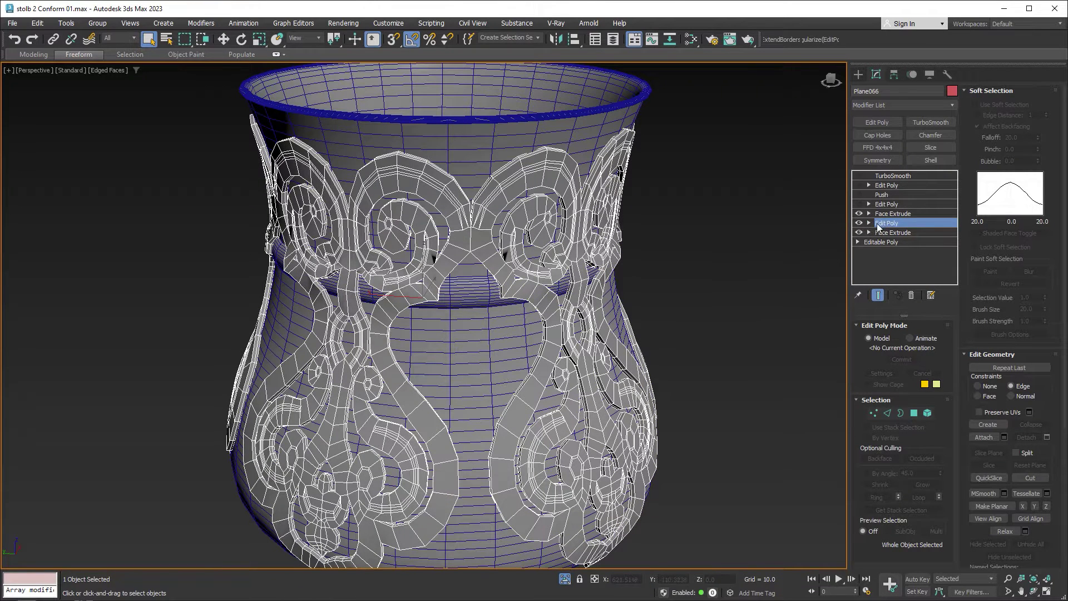
middle_click_drag(580, 222, 563, 222, "alt")
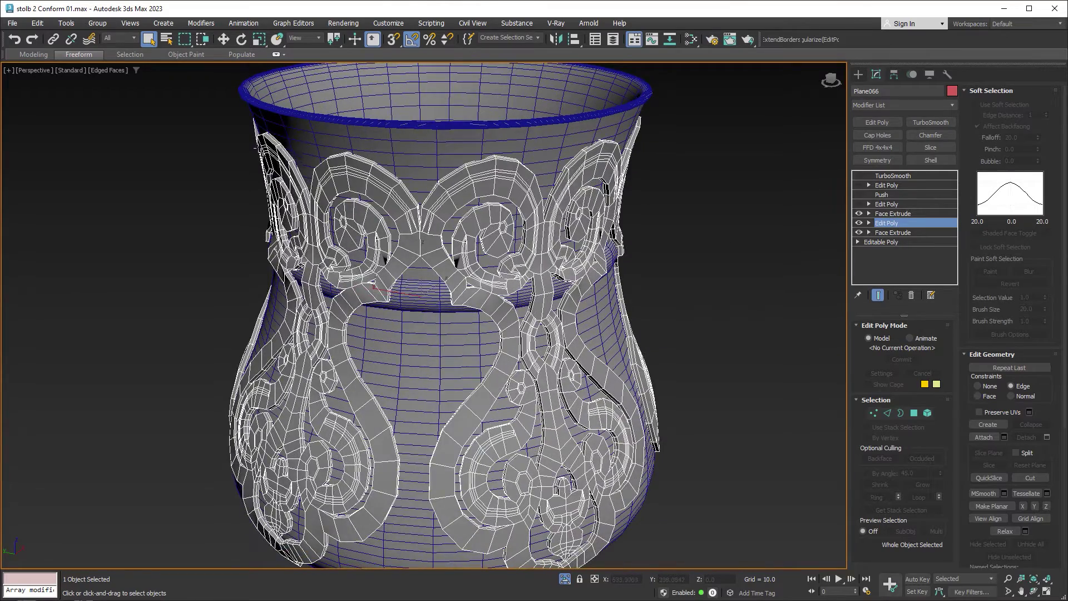
scroll(267, 150, "up", 10)
scroll(353, 150, "down", 3)
scroll(278, 279, "down", 4)
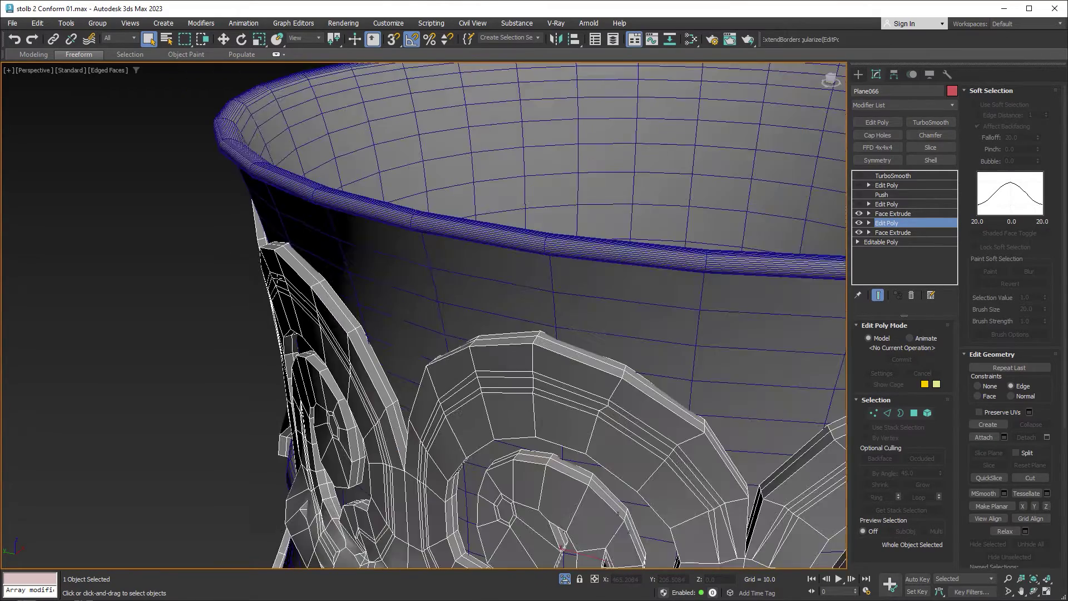
middle_click_drag(381, 309, 742, 267)
left_click(880, 214)
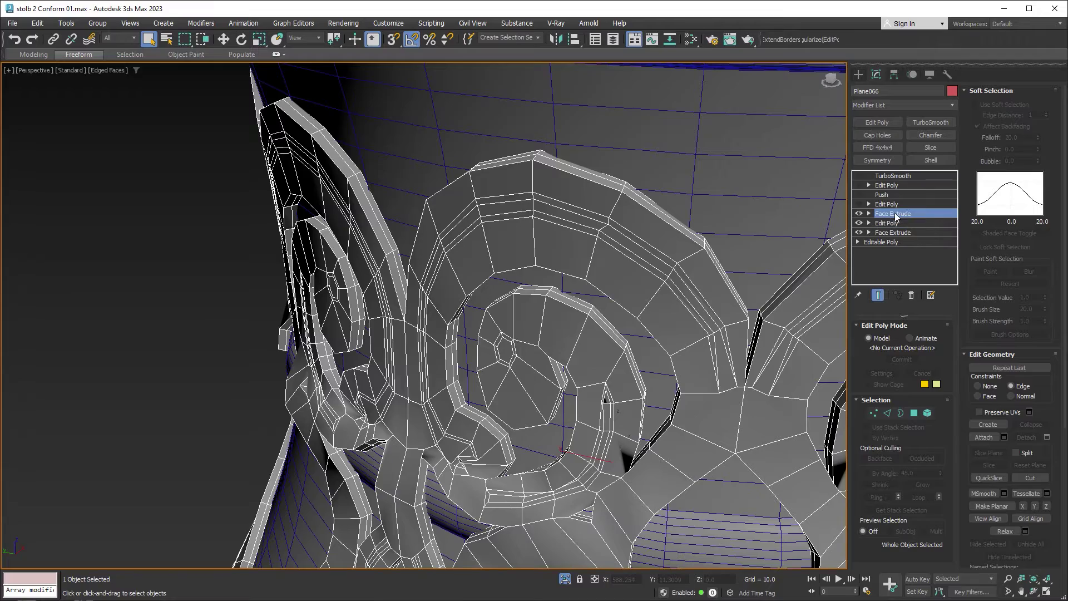
left_click(581, 340)
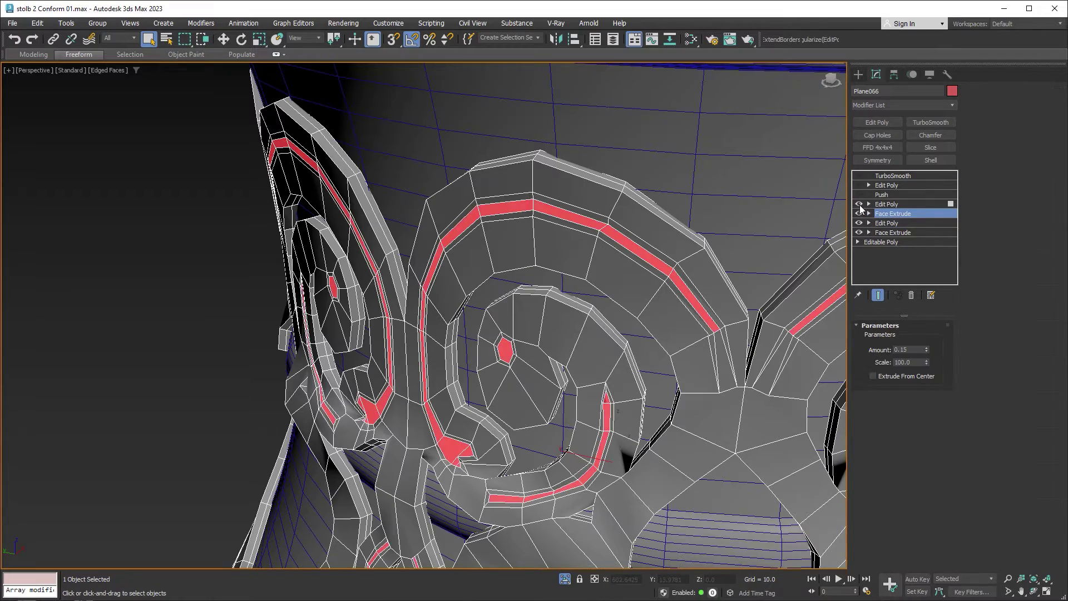
scroll(492, 207, "down", 3)
middle_click_drag(492, 207, 492, 91)
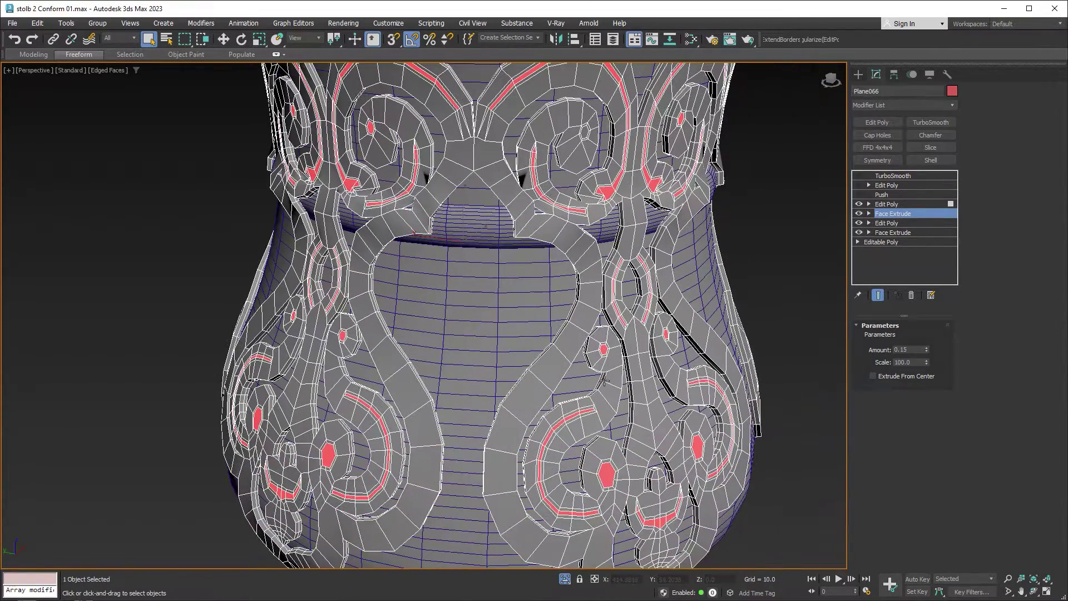
Turn Push, Edit Poly and TurboSmooth back on, hide edged faces and deselect the ornament.
left_click(860, 195)
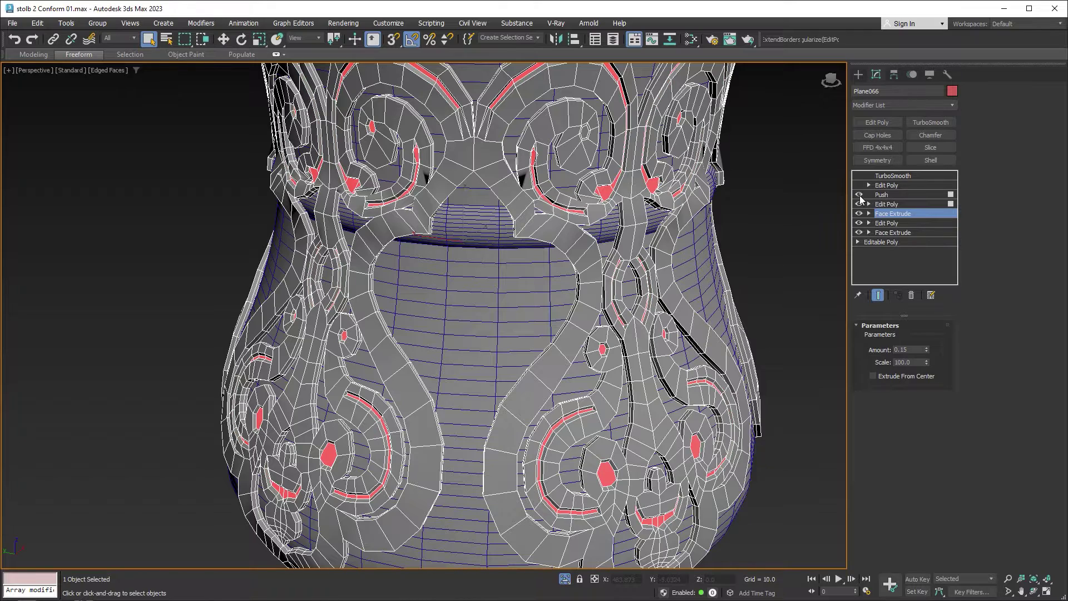
left_click(859, 186)
left_click(860, 176)
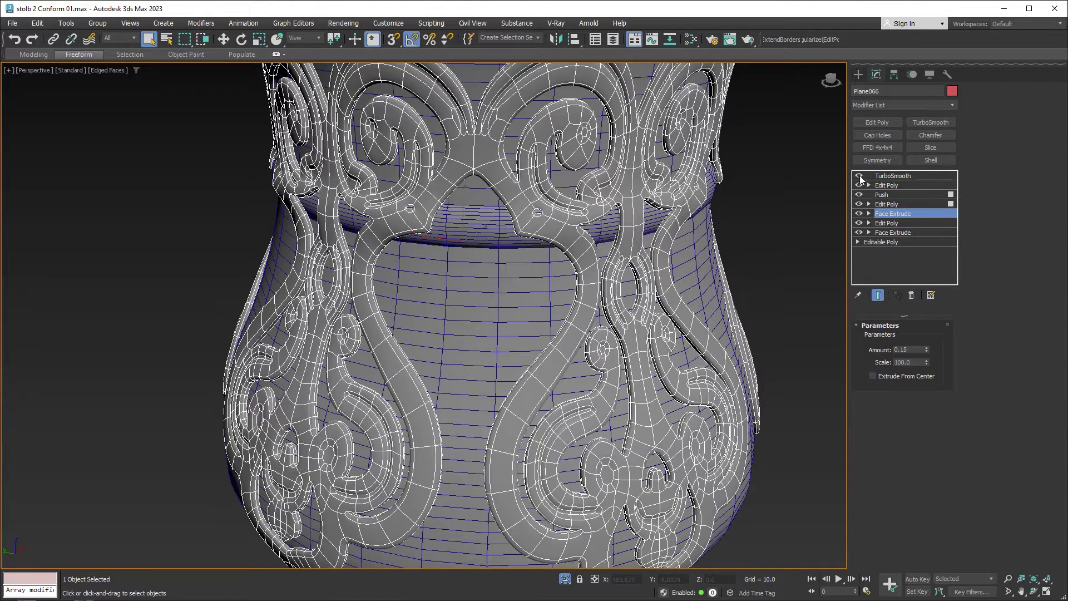
middle_click_drag(773, 256, 754, 256)
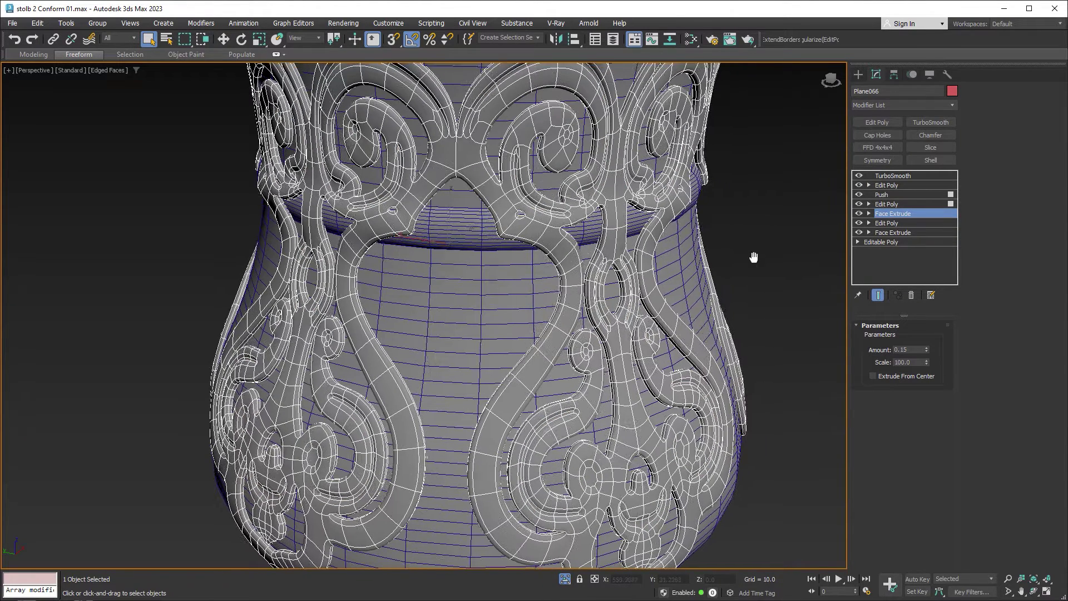
key("F4")
left_click(776, 256)
Select the vase and orbit to inspect the relief on its lower body, then deselect it.
scroll(712, 276, "up", 5)
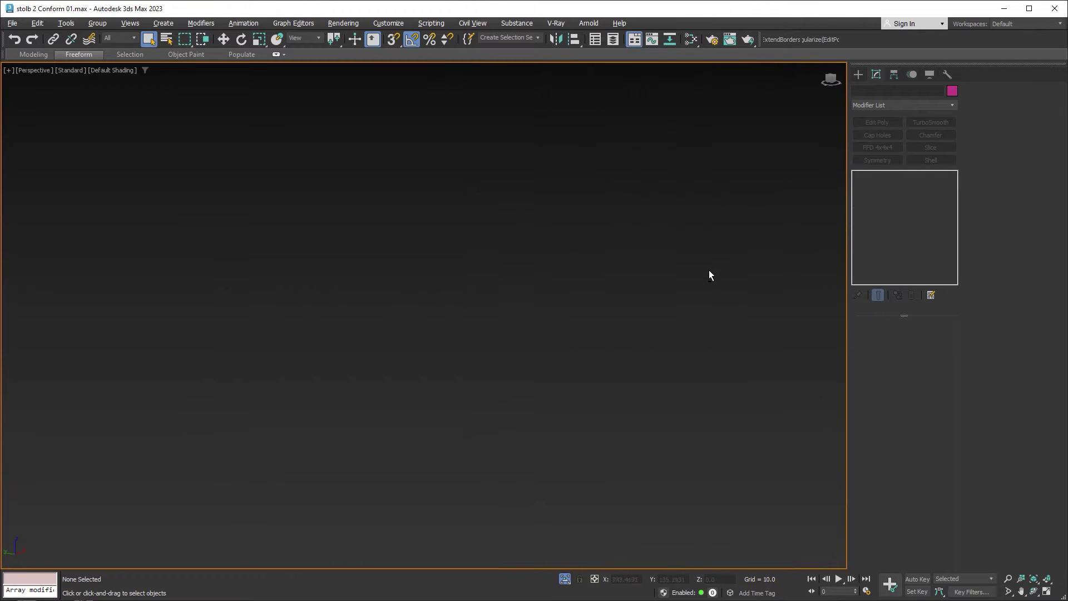
middle_click_drag(709, 271, 716, 363)
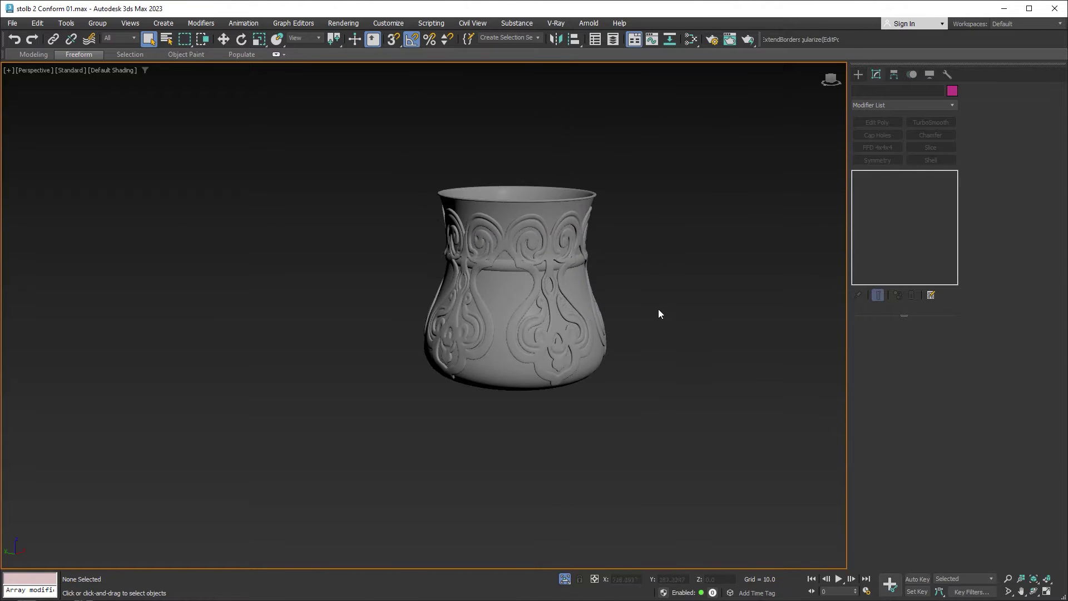
left_click(556, 207)
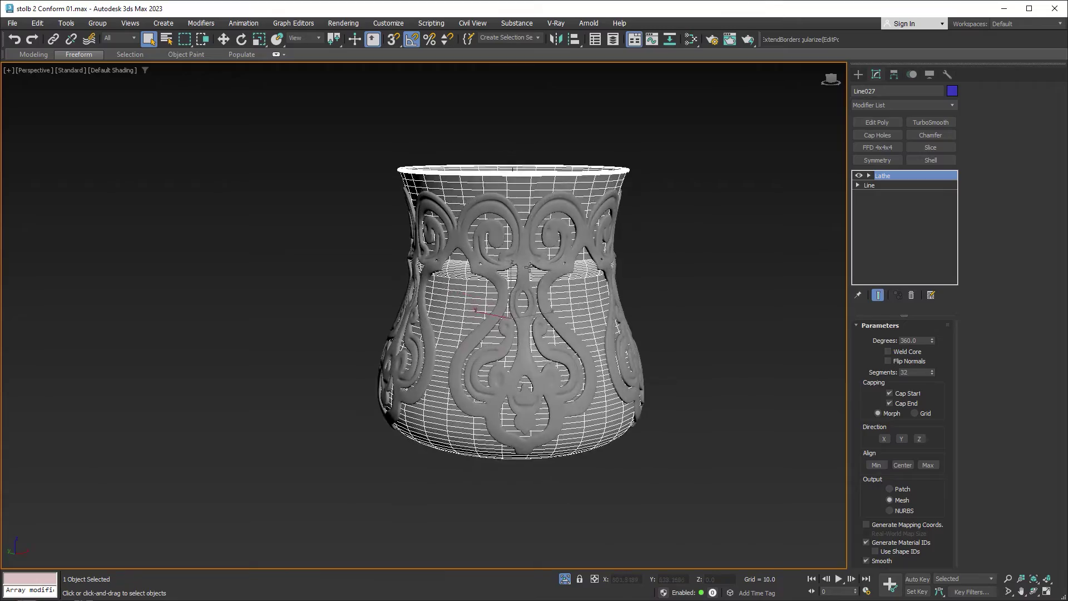
scroll(517, 260, "up", 6)
mouse_move(517, 260)
middle_mouse_down("alt")
mouse_move(544, 197)
mouse_move(405, 287)
mouse_move(366, 294)
middle_mouse_up("alt")
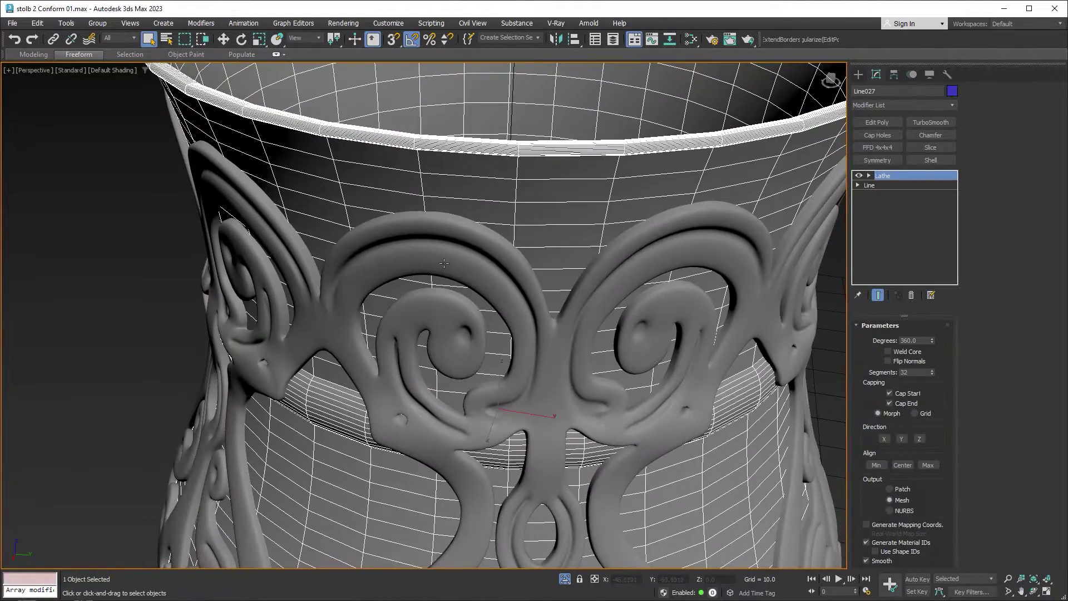
left_click(195, 238)
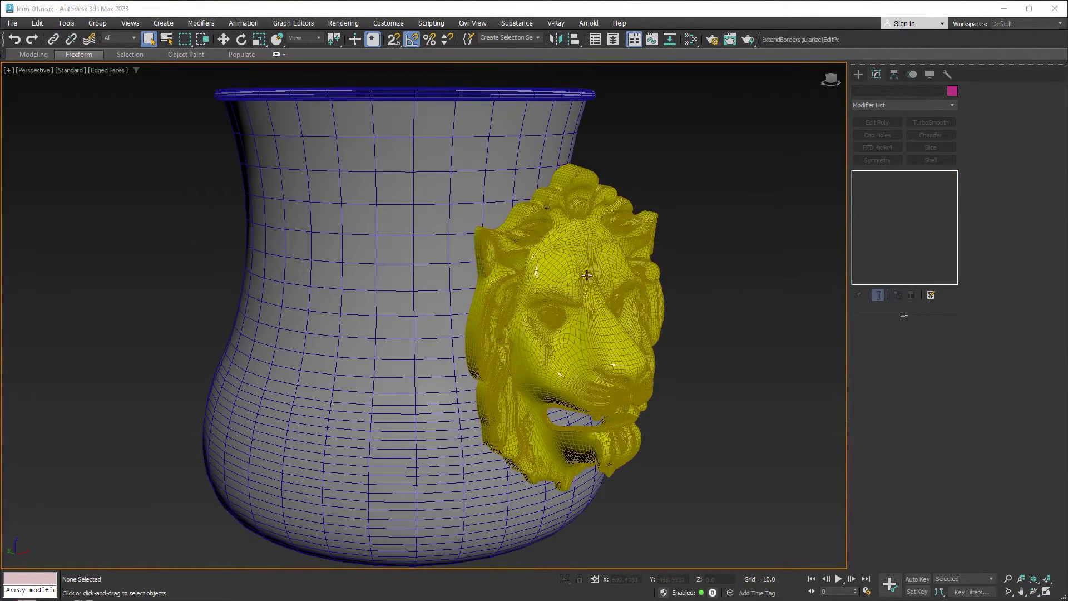
Orbit around the lion head and vase, selecting the lion to check its profile.
mouse_move(557, 298)
middle_mouse_down("alt")
mouse_move(565, 313)
mouse_move(602, 304)
middle_mouse_up("alt")
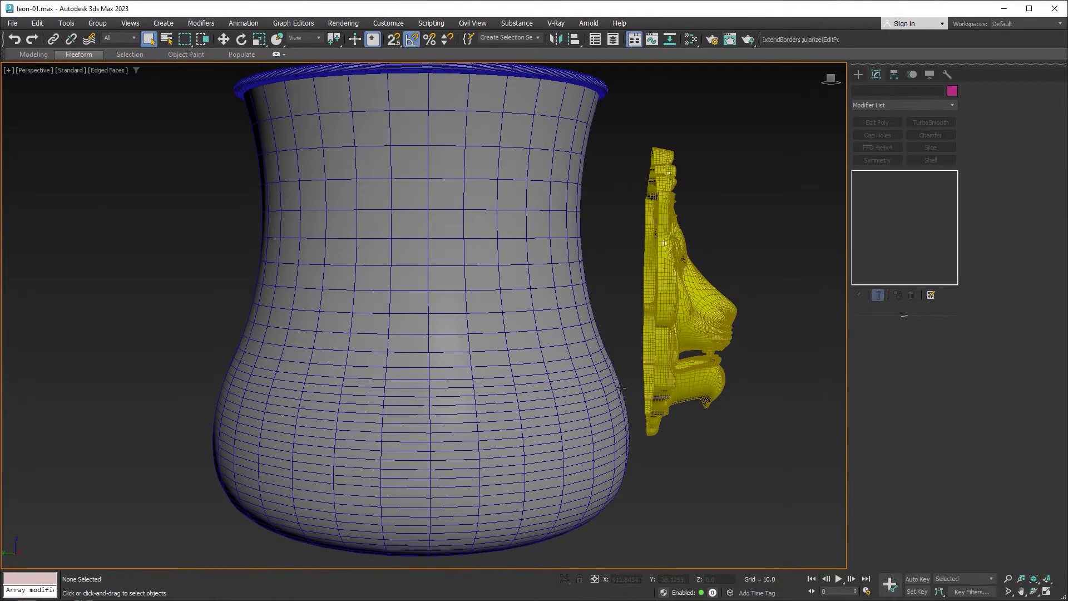
middle_click_drag(635, 368, 577, 372, "alt")
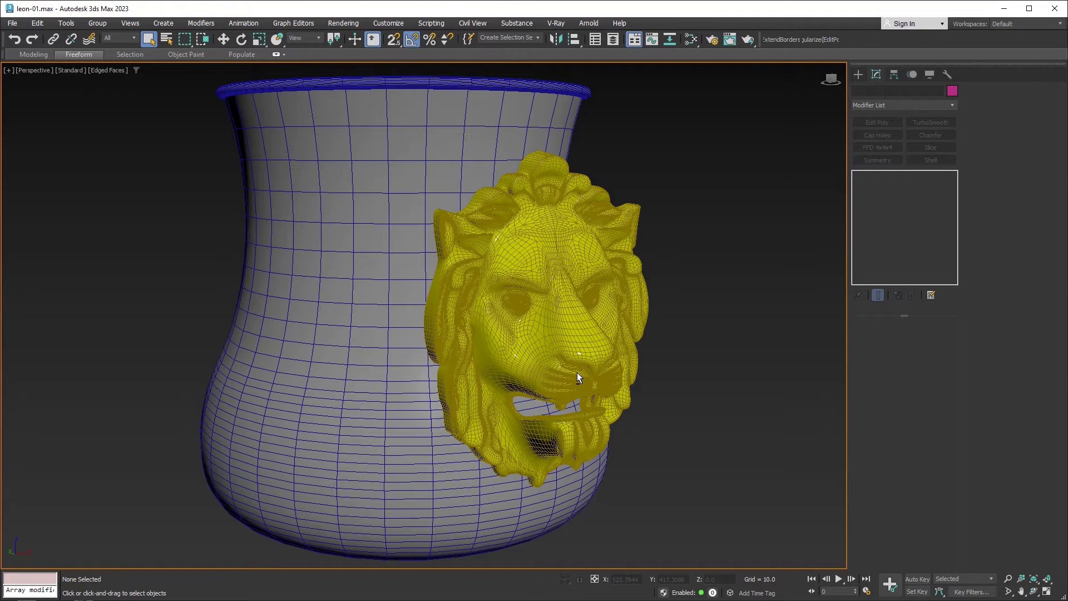
left_click(586, 333)
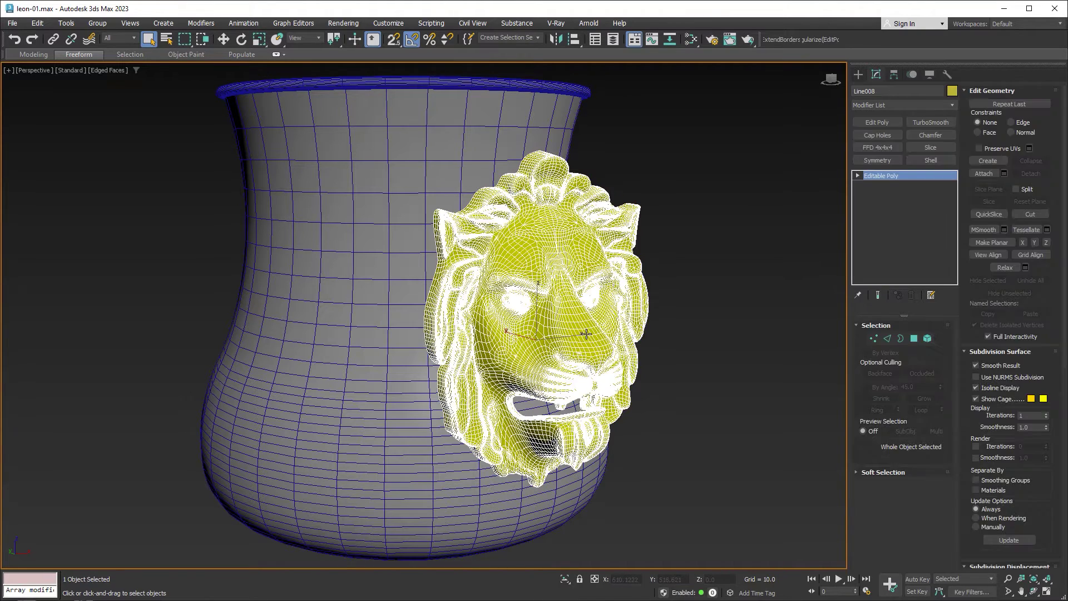
middle_click_drag(612, 372, 642, 357, "alt")
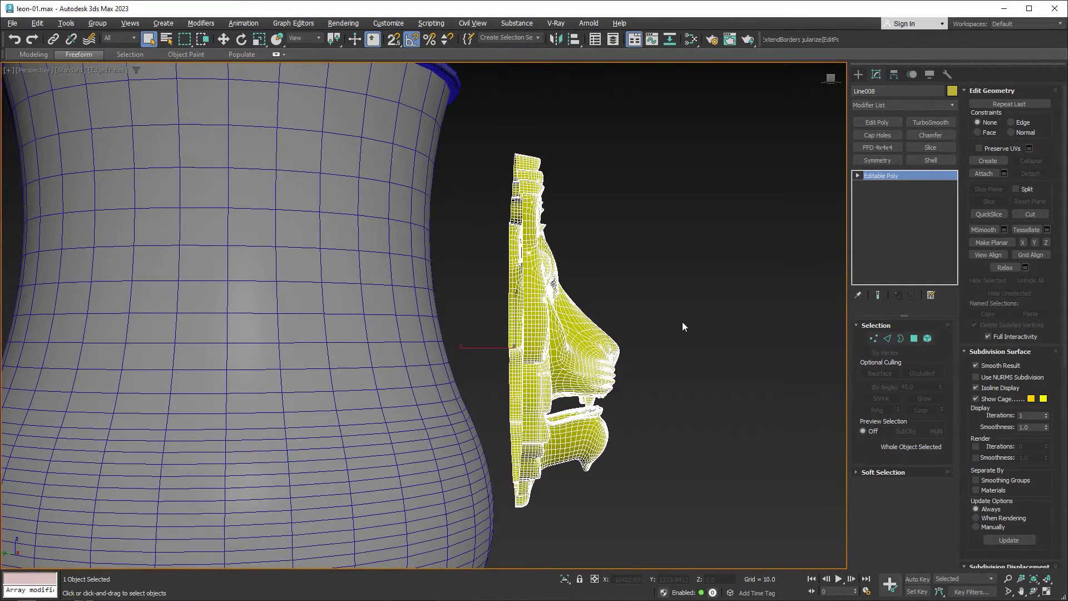
middle_click_drag(683, 322, 722, 341, "alt")
left_click(722, 340)
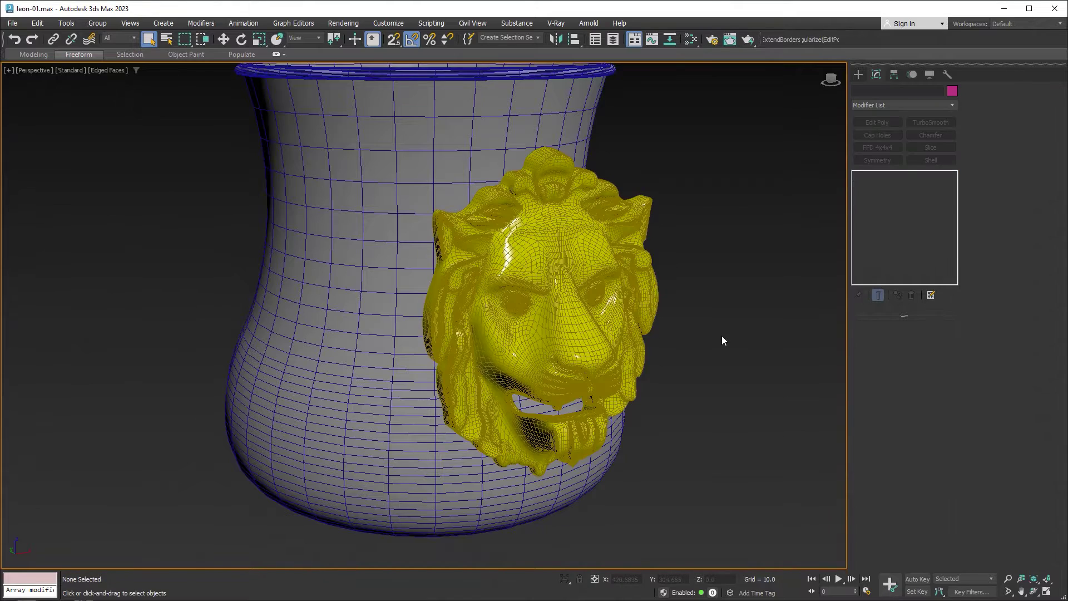
Maximize the Front viewport in wireframe.
key("alt+w")
left_click(643, 217)
key("alt+w")
Create a plane 15 long by 12 wide covering the lion head.
scroll(643, 218, "down", 2)
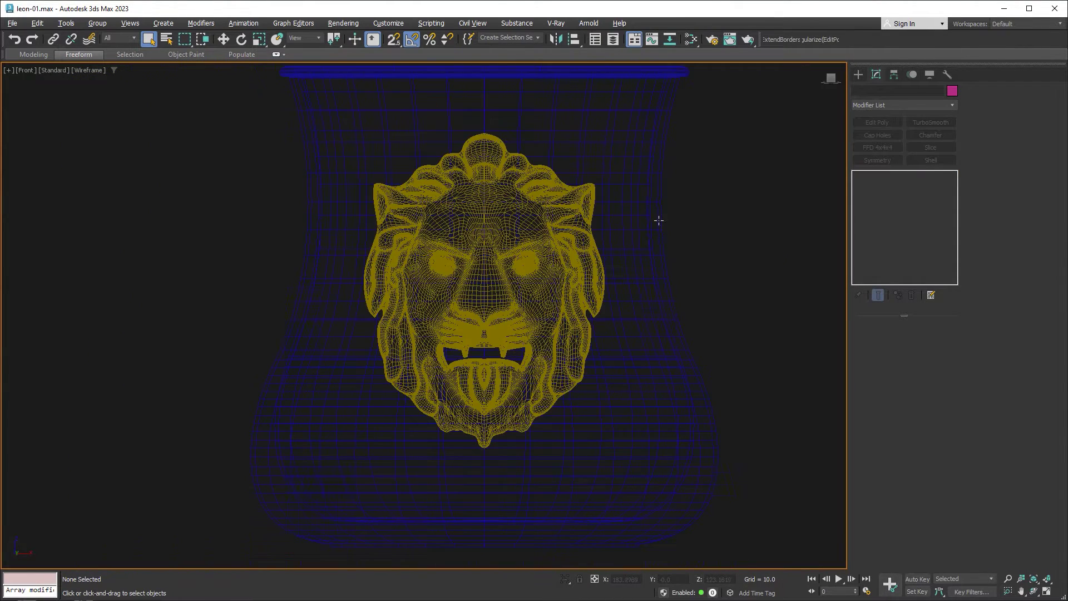
left_click(858, 74)
left_click(925, 205)
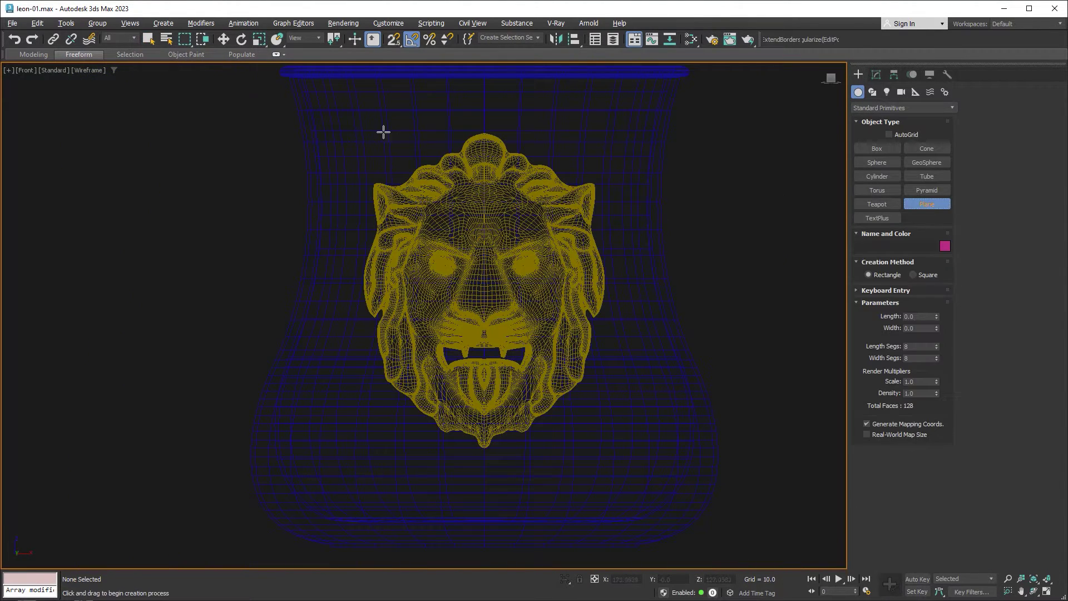
mouse_move(349, 120)
left_mouse_down()
mouse_move(377, 145)
mouse_move(562, 439)
mouse_move(622, 459)
left_mouse_up()
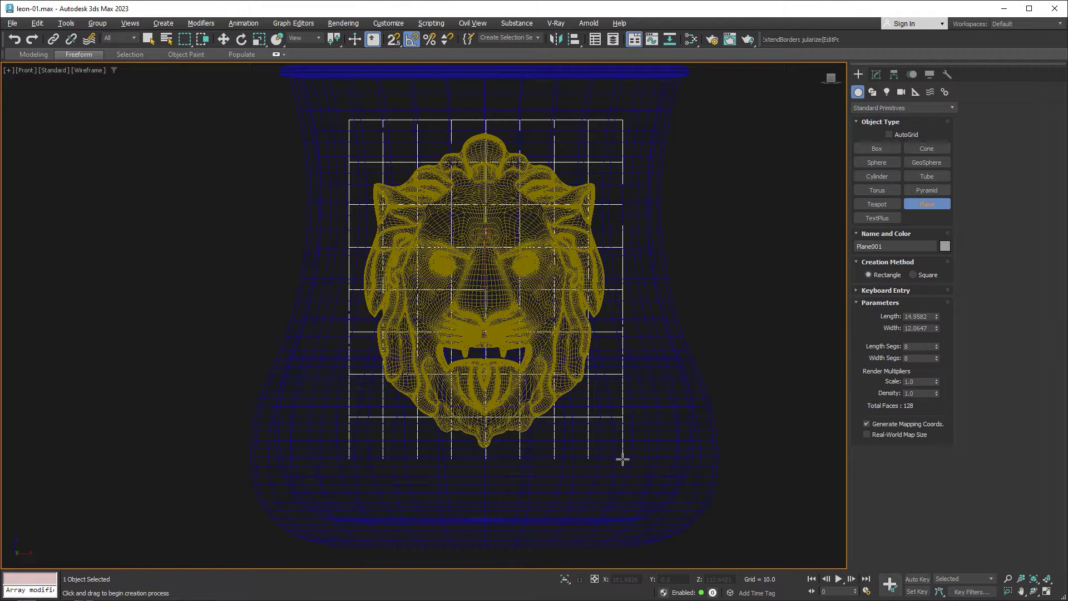
type("15")
key("Tab")
type("12")
key("Return")
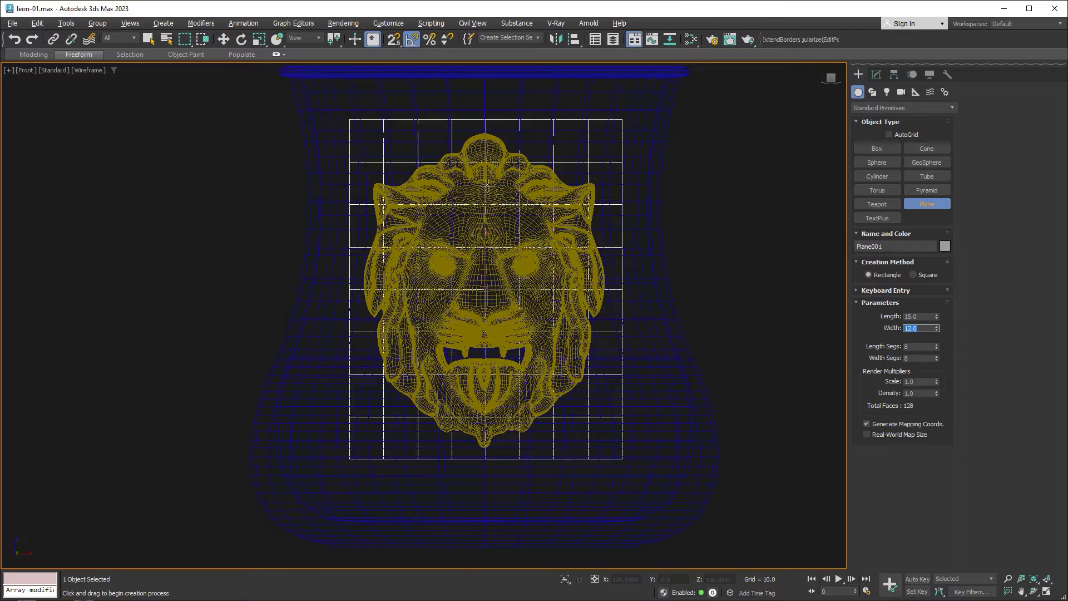
left_click(223, 39)
Give the plane 12 length segments and 12 width segments.
scroll(492, 256, "up", 4)
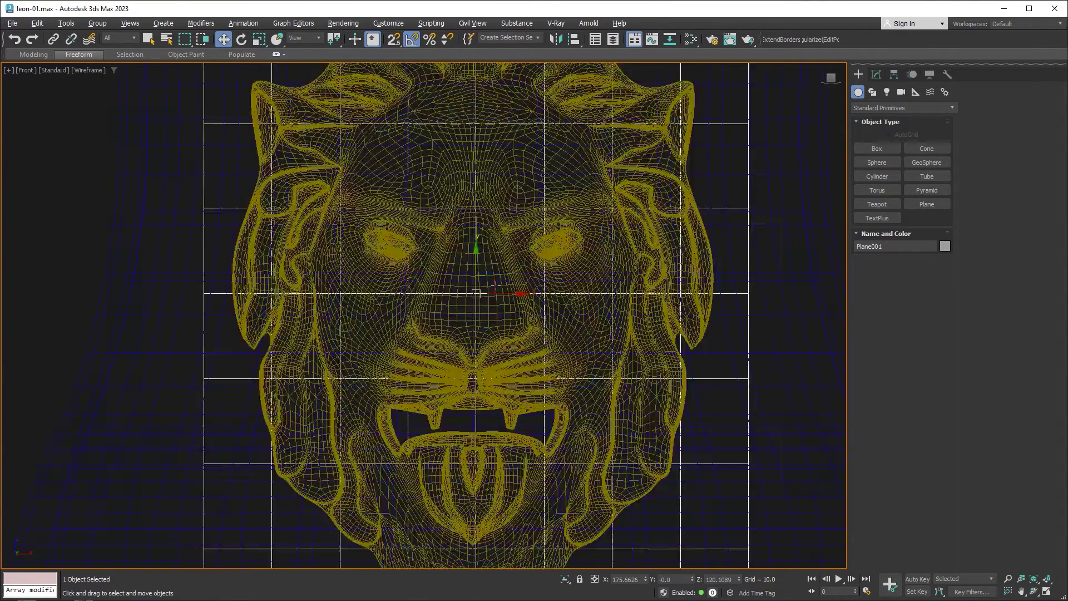
scroll(467, 307, "up", 8)
scroll(459, 315, "down", 2)
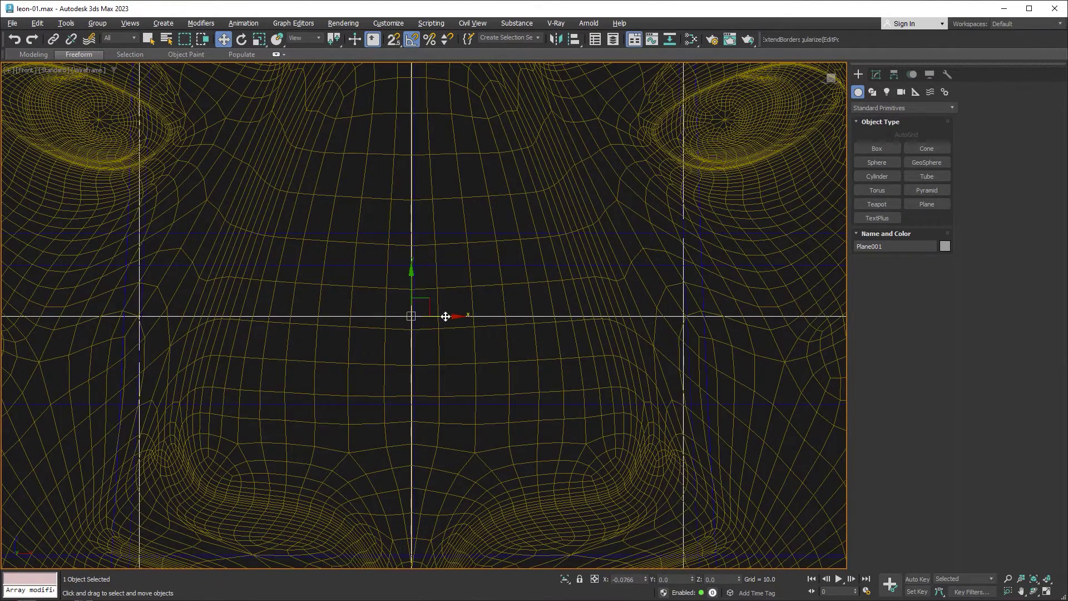
scroll(459, 314, "down", 10)
scroll(459, 312, "up", 3)
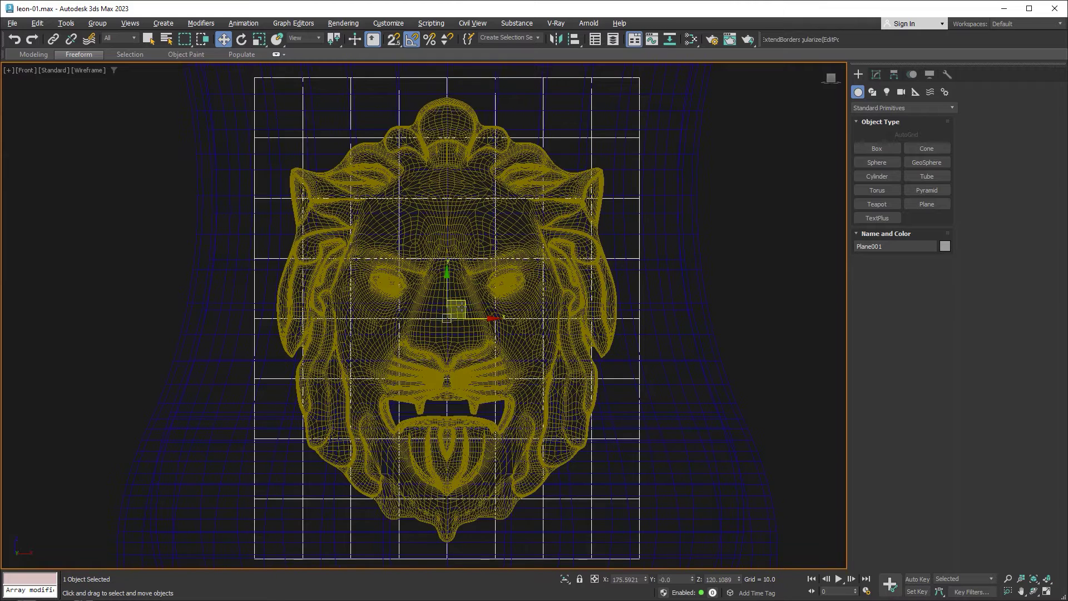
left_click(875, 75)
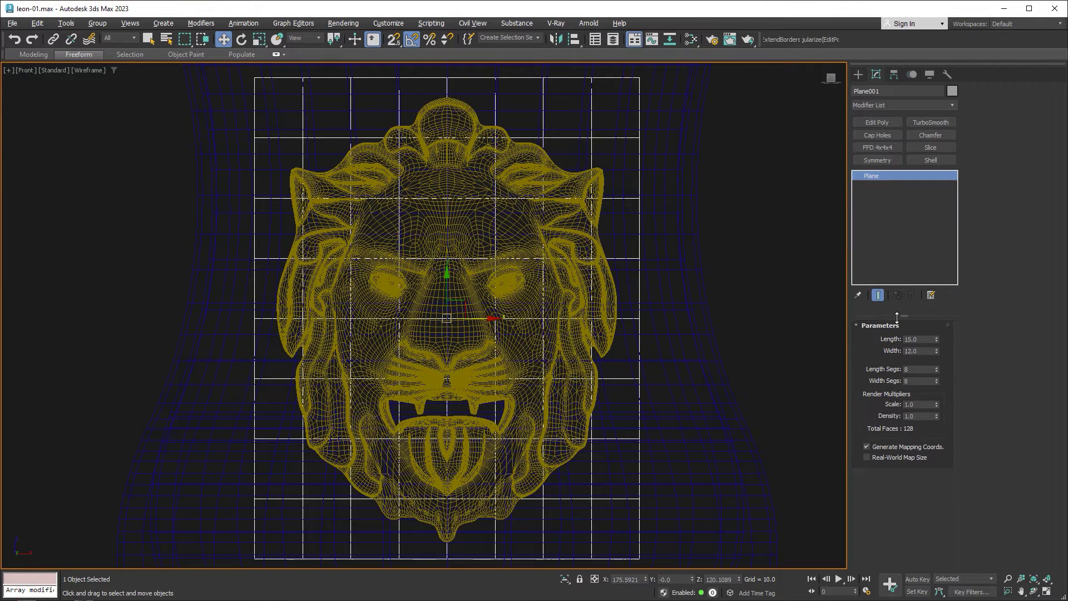
double_click(916, 369)
type("12")
key("Tab")
key("Return")
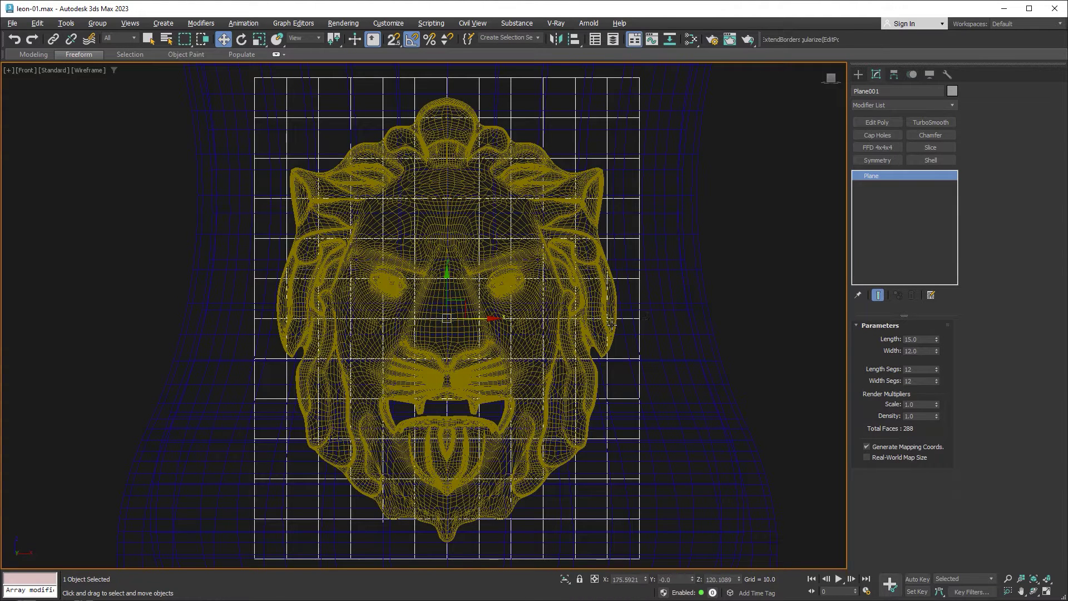
Move the plane out in front of the lion in Top view, then maximize the Left view.
key("alt+w")
right_click(341, 186)
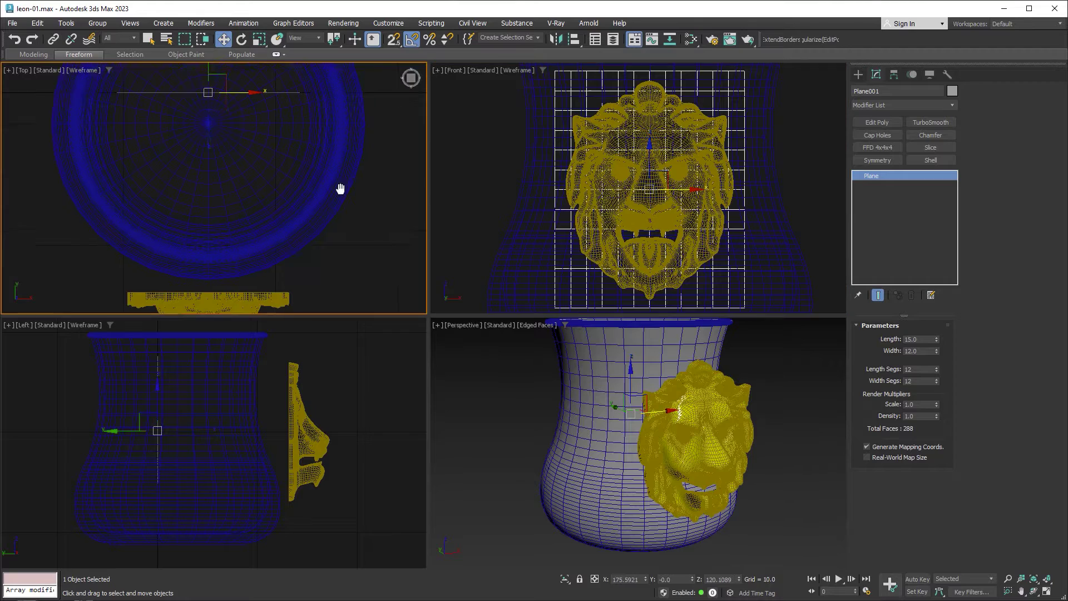
scroll(341, 186, "down", 2)
left_click_drag(242, 98, 232, 230)
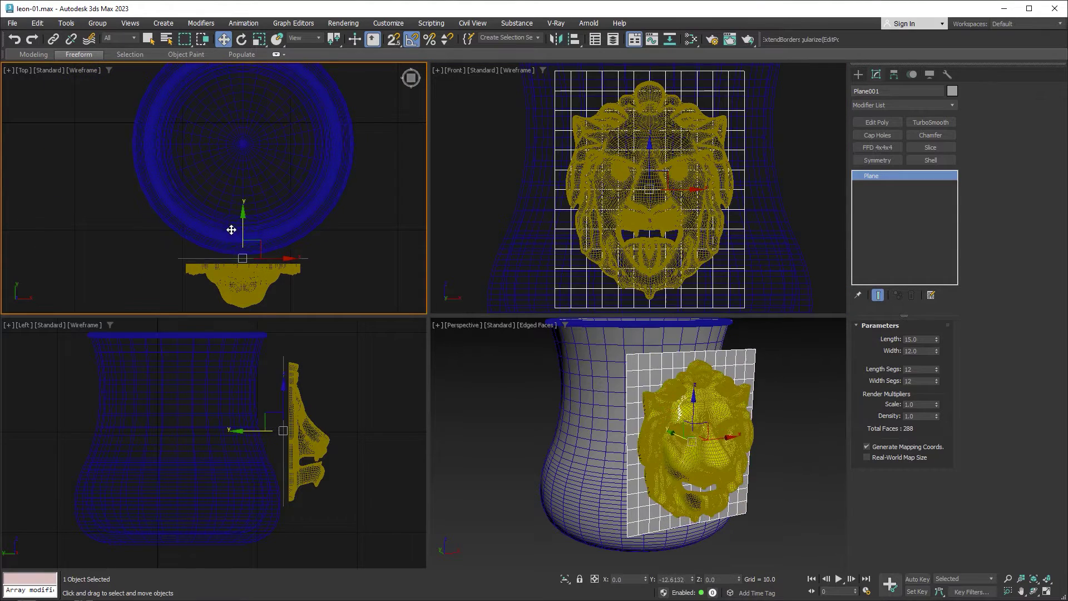
right_click(275, 359)
key("alt+w")
scroll(473, 298, "up", 5)
scroll(500, 341, "up", 5)
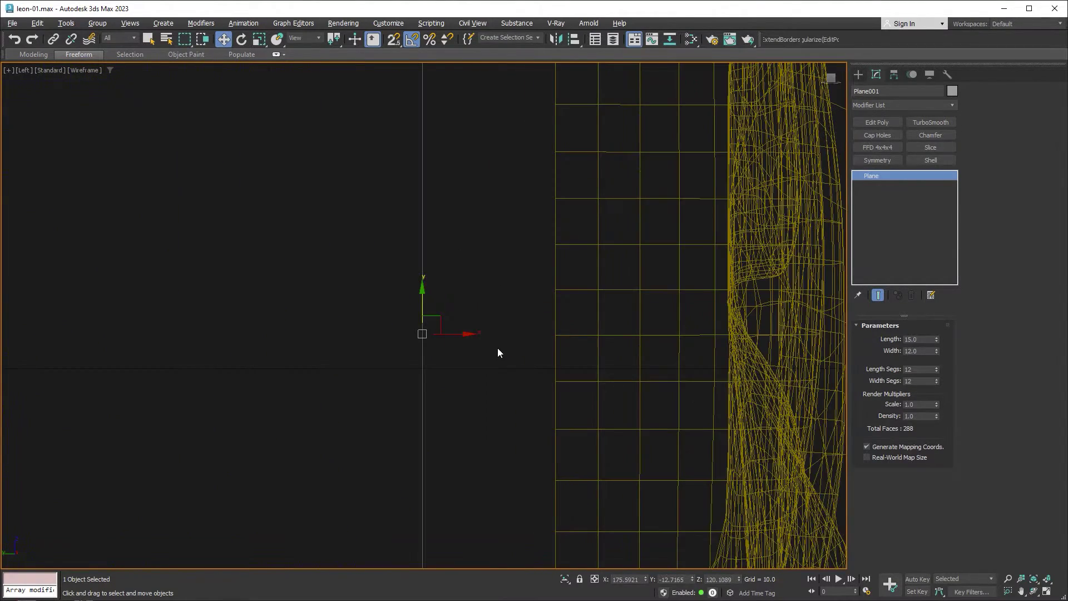
scroll(497, 348, "up", 1)
With snaps on, snap the plane flush against the lion head's back, then maximize Perspective.
key("s")
left_click_drag(429, 341, 536, 343)
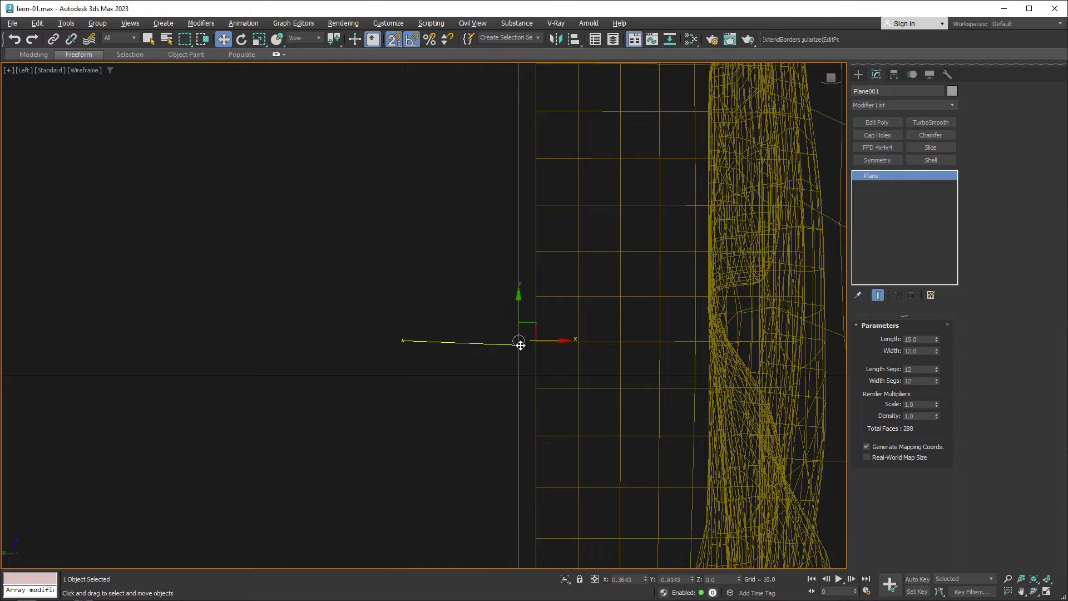
key("s")
scroll(582, 329, "down", 5)
scroll(484, 334, "down", 4)
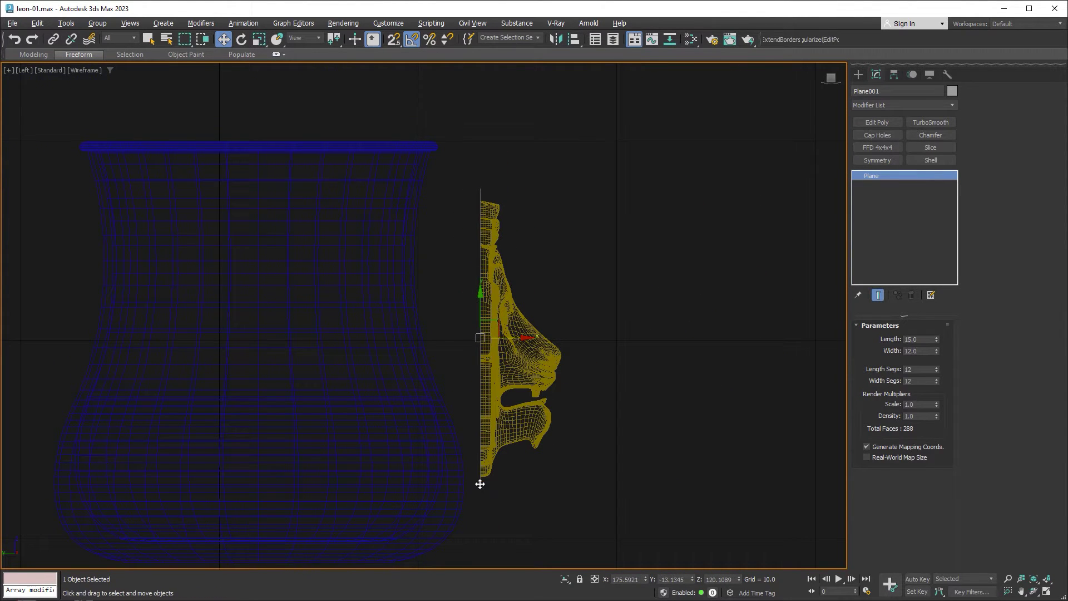
key("alt+w")
key("alt+w")
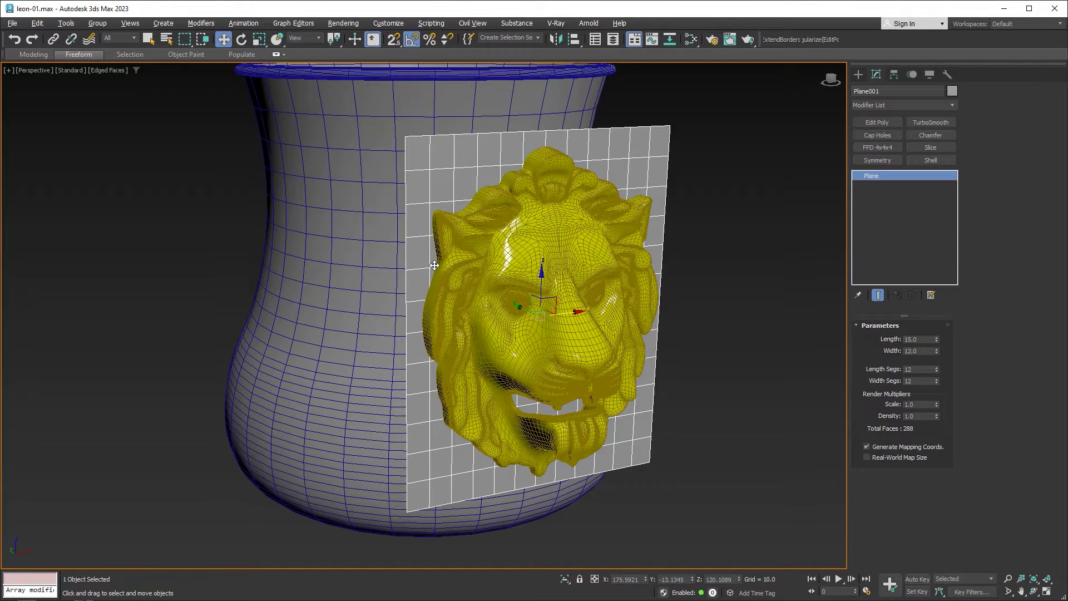
Set Plane001's object colour to purple and clear the selection.
left_click(952, 91)
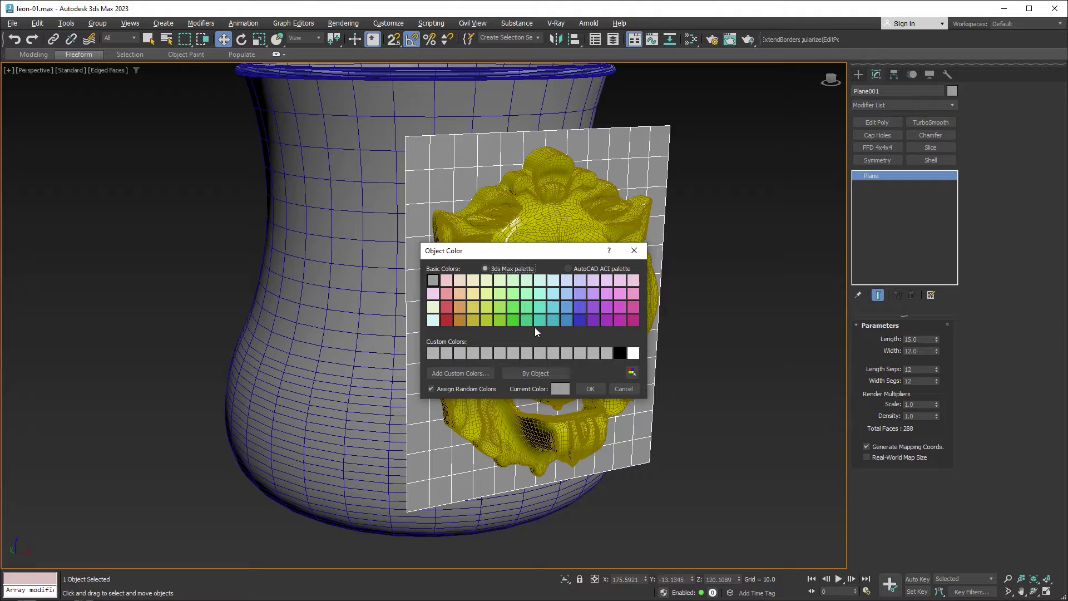
left_click(606, 321)
left_click(591, 388)
left_click(729, 341)
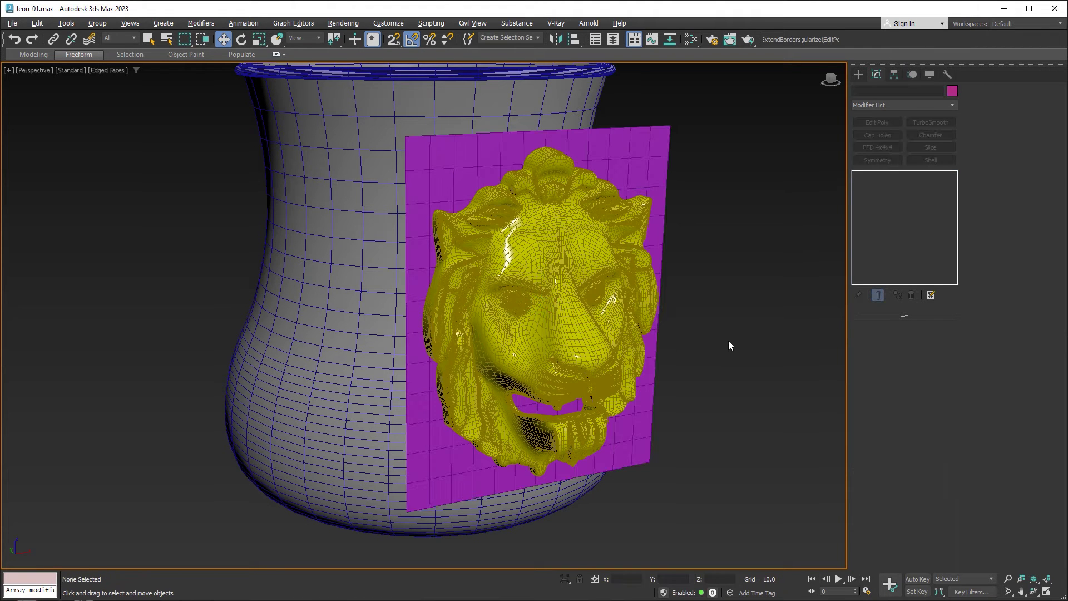
Select the lion head and add a Skin Wrap modifier.
left_click(583, 237)
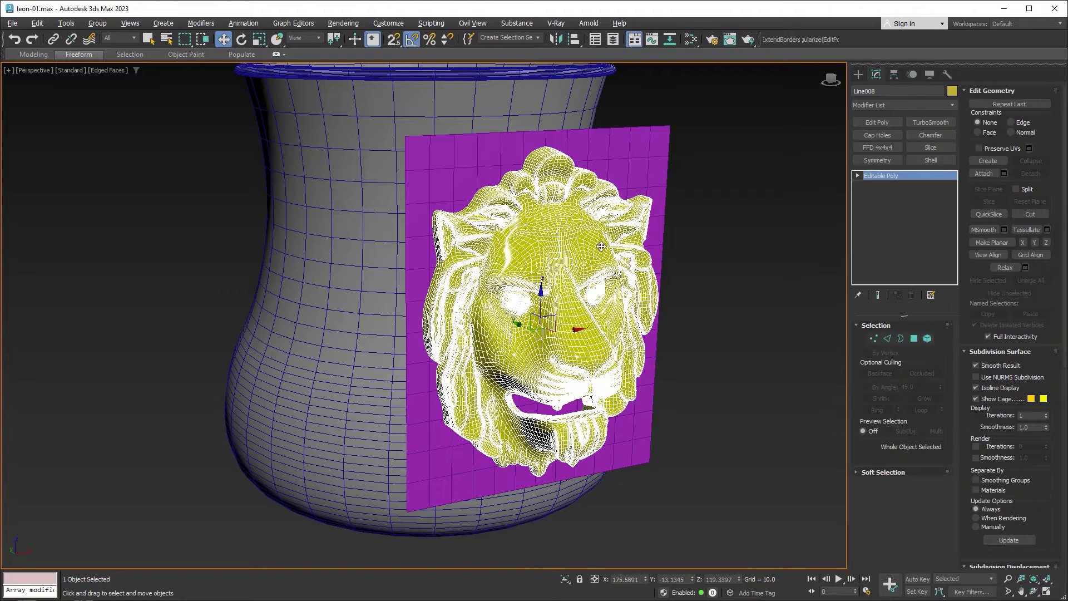
left_click(952, 106)
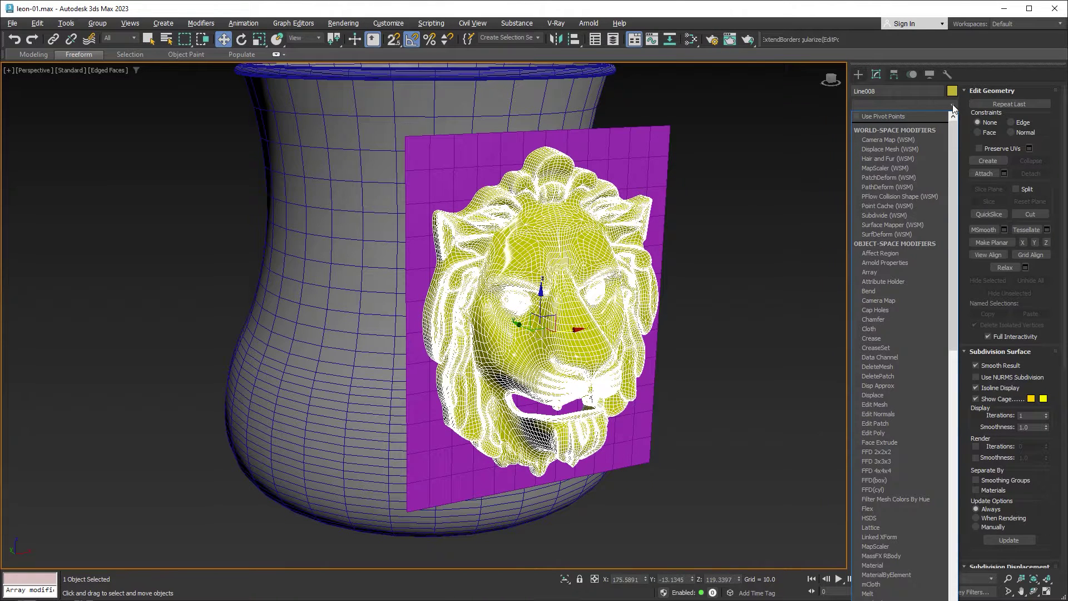
type("sk")
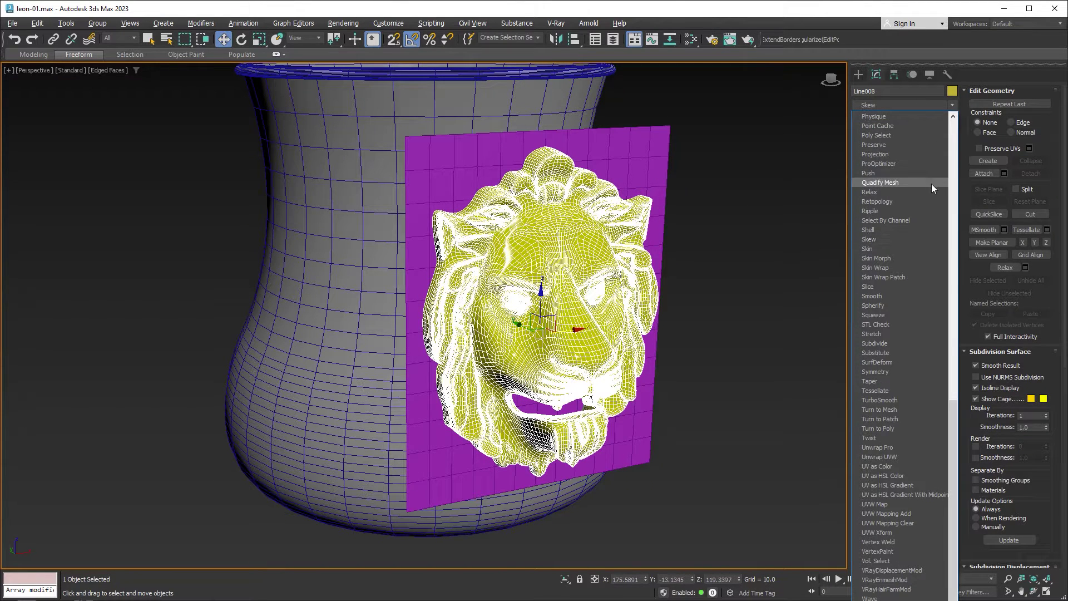
left_click(899, 269)
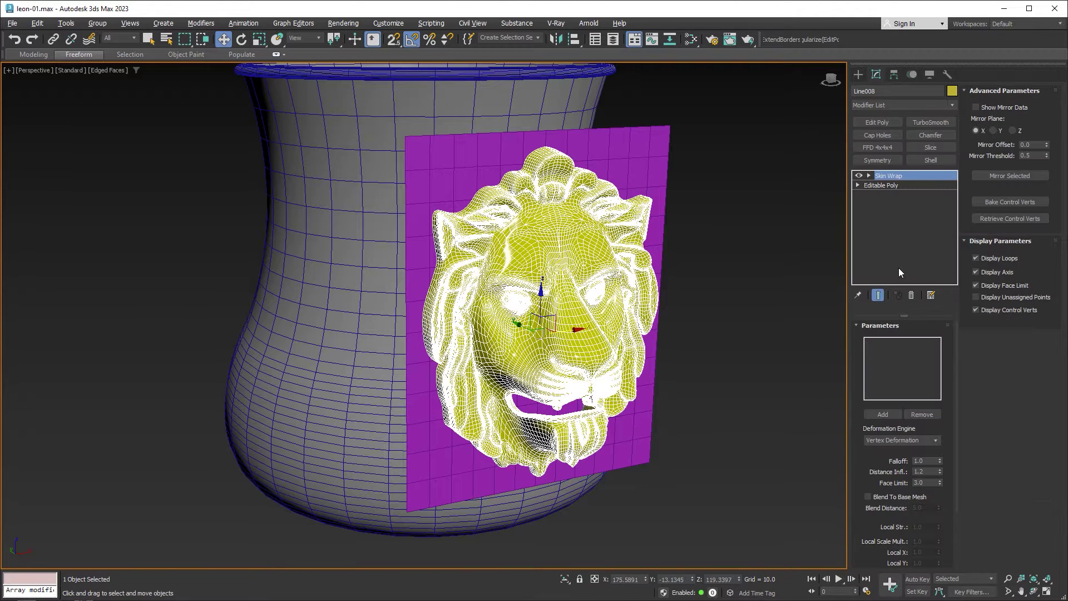
left_click_drag(861, 457, 859, 345)
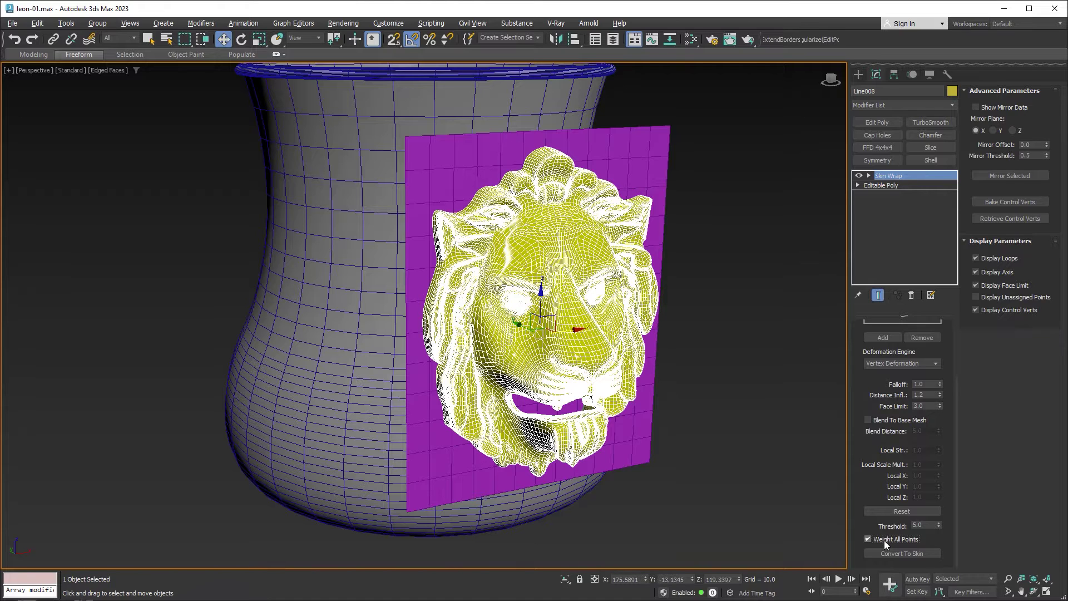
left_click_drag(866, 393, 865, 516)
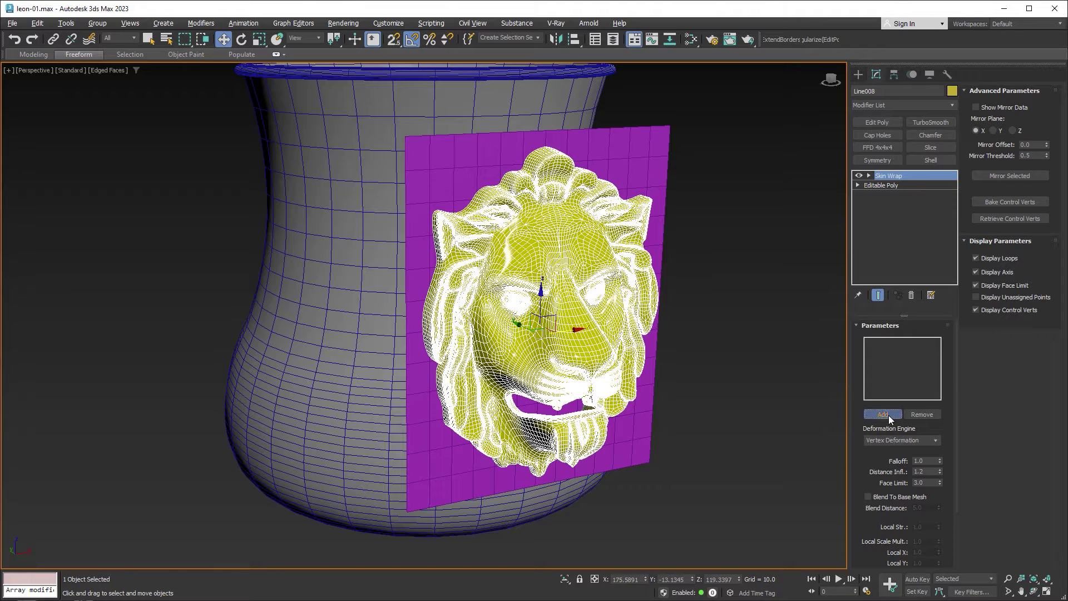
Add Plane001 as the Skin Wrap control object and test-move the plane so the lion follows.
left_click(889, 415)
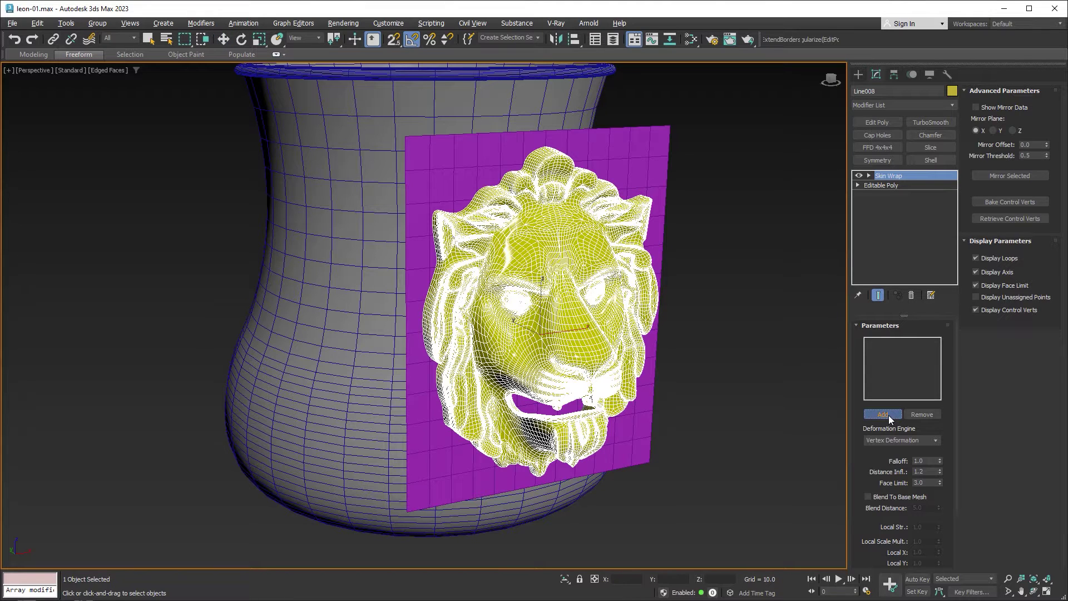
left_click(654, 157)
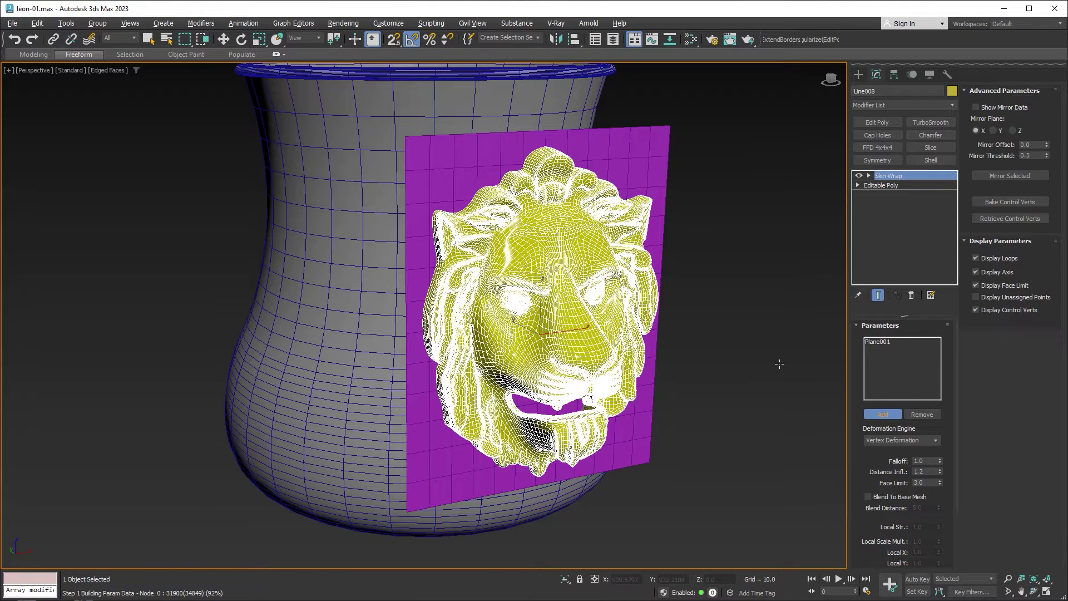
left_click(223, 38)
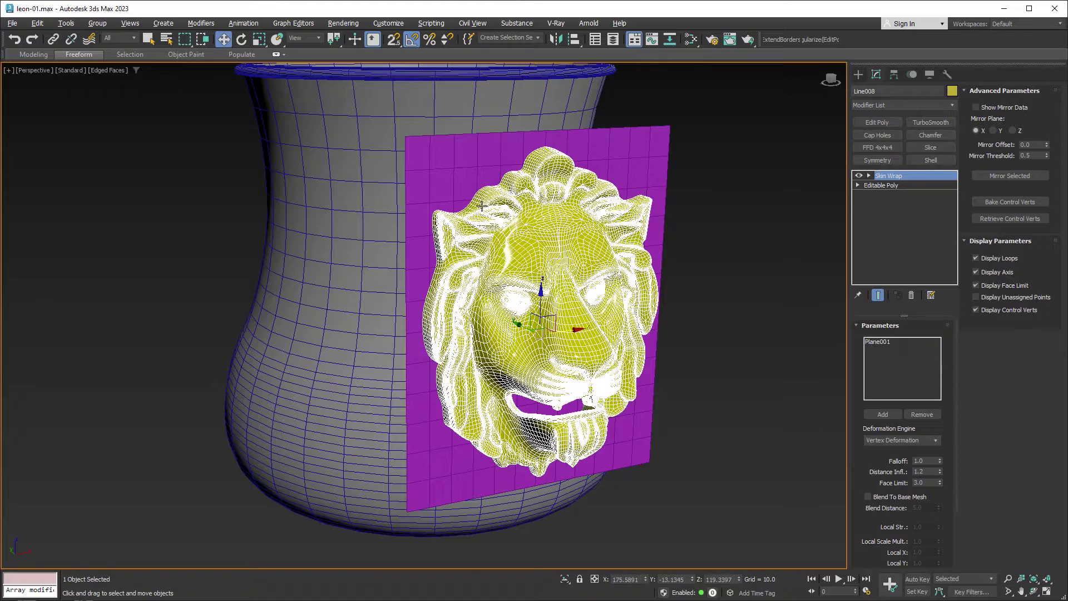
left_click(632, 164)
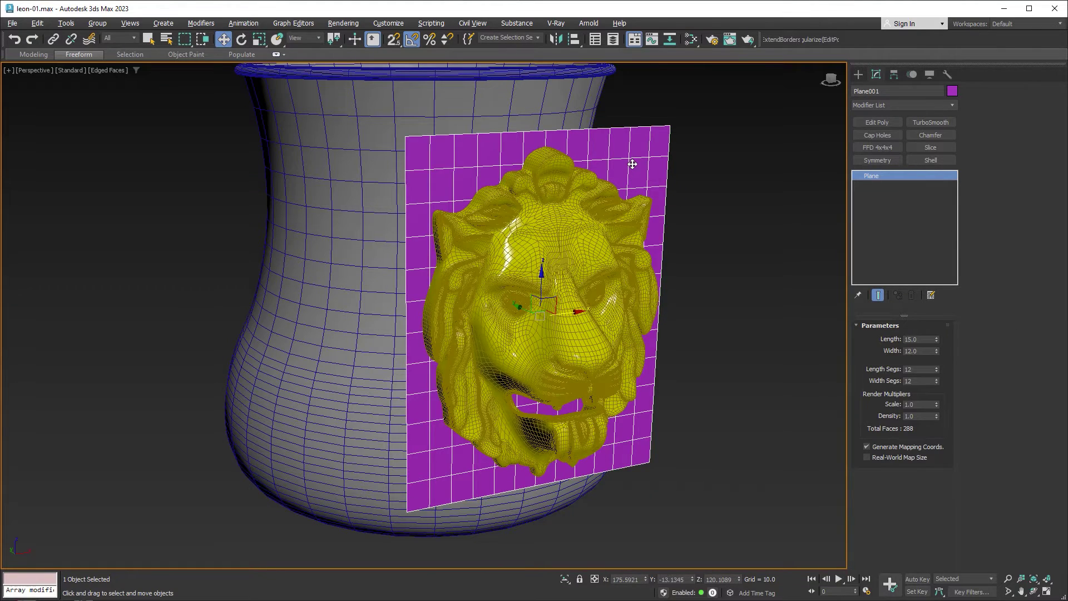
mouse_move(543, 276)
left_mouse_down()
mouse_move(534, 248)
mouse_move(534, 356)
mouse_move(534, 161)
mouse_move(534, 274)
left_mouse_up()
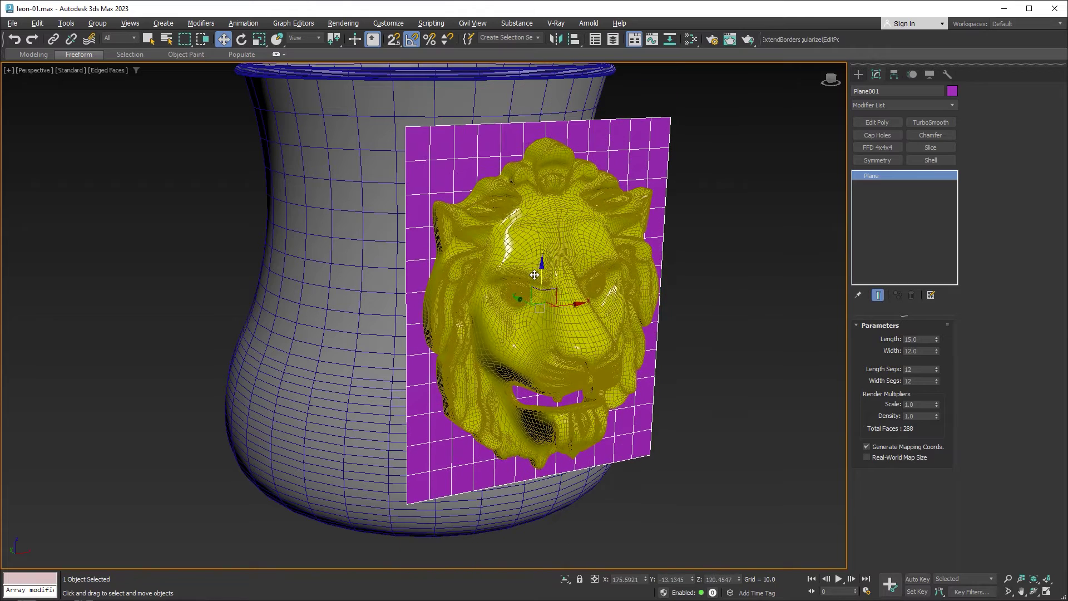
left_click_drag(601, 293, 603, 303)
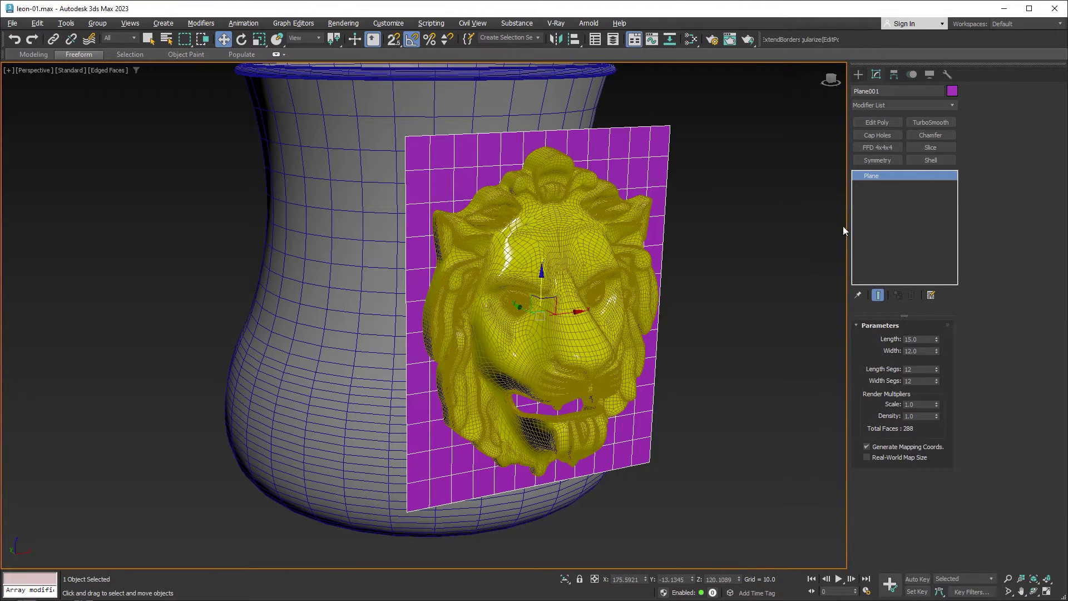
Add a Bend modifier to Plane001 with Direction 90, bending around the Y axis.
left_click(951, 107)
key("b")
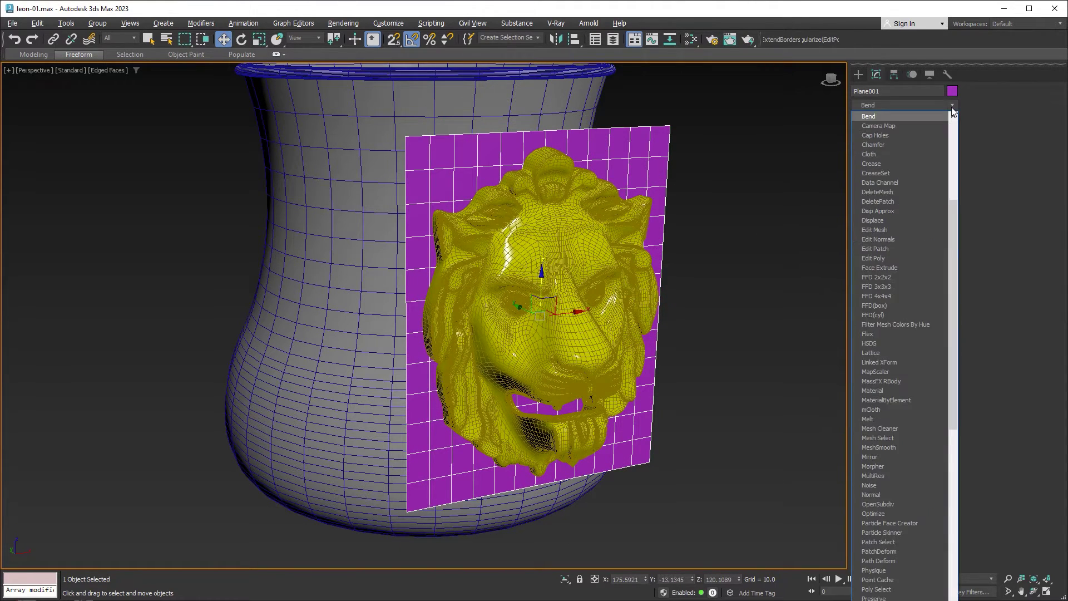
key("Return")
mouse_move(670, 209)
middle_mouse_down("alt")
mouse_move(710, 195)
mouse_move(756, 286)
middle_mouse_up("alt")
left_click_drag(932, 346, 933, 311)
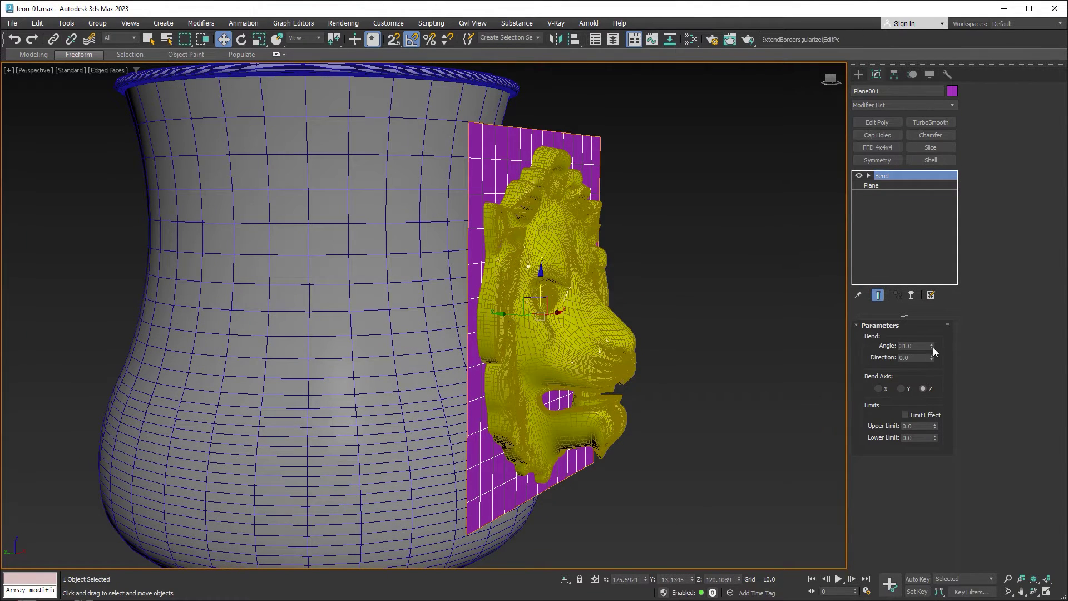
left_click(915, 357)
left_click(902, 389)
Increase the bend angle to 64.5° and frame the lion plane in the left side view.
mouse_move(696, 338)
middle_mouse_down("alt")
mouse_move(650, 324)
mouse_move(692, 319)
mouse_move(658, 328)
middle_mouse_up("alt")
middle_click_drag(803, 352, 688, 245)
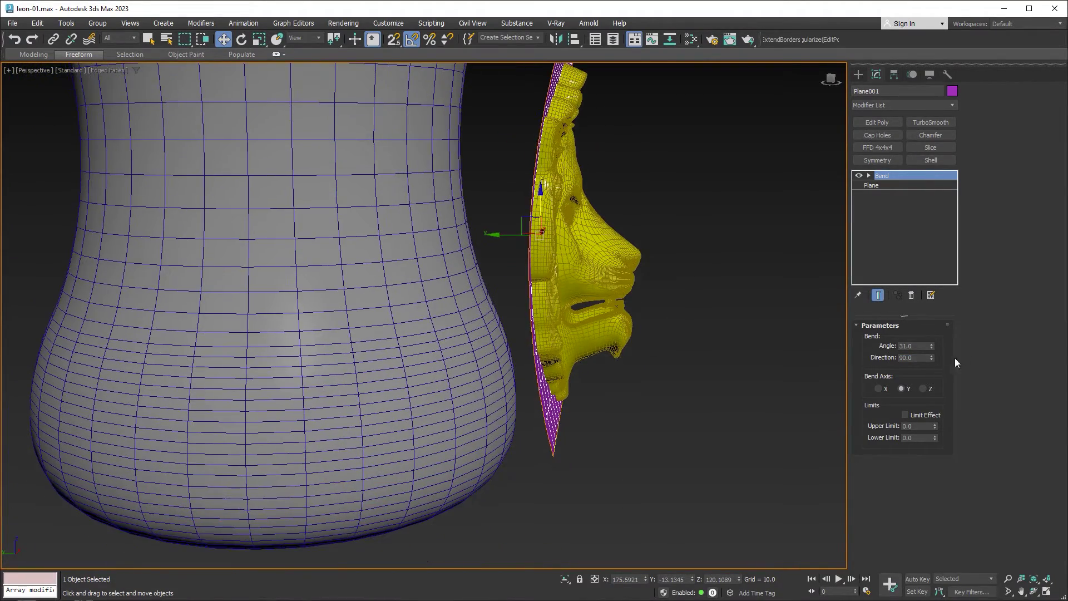
mouse_move(932, 345)
left_mouse_down()
mouse_move(926, 277)
mouse_move(917, 314)
left_mouse_up()
middle_click_drag(703, 302, 679, 322, "alt")
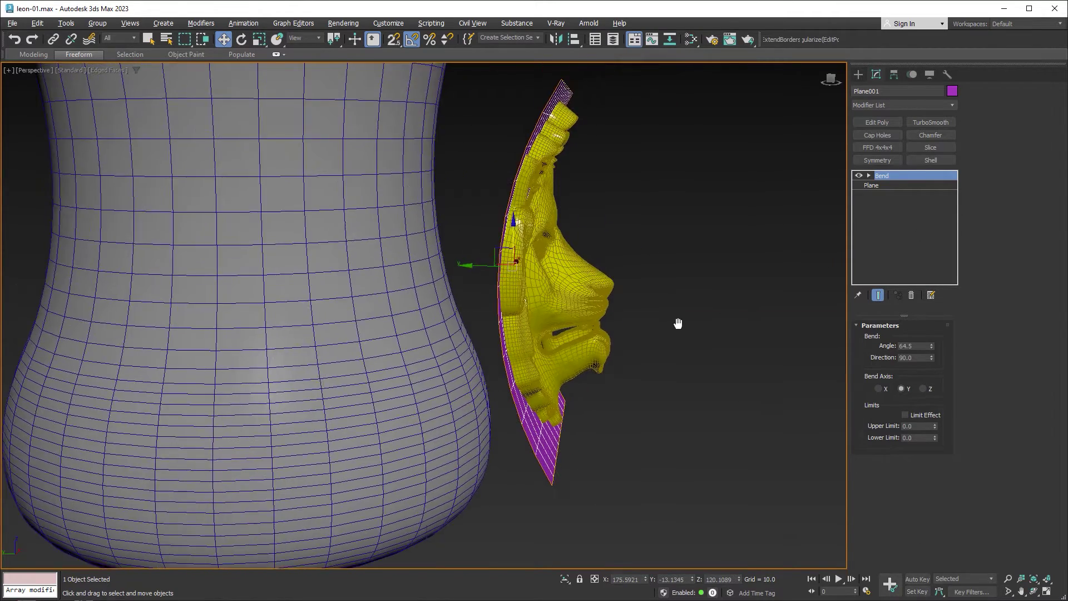
key("alt+w")
middle_click(321, 410)
key("alt+w")
middle_click_drag(497, 300, 473, 373)
scroll(496, 317, "up", 3)
Try raising the Bend gizmo along Y, undo it, and slide the bent plane toward the vase.
left_click(869, 176)
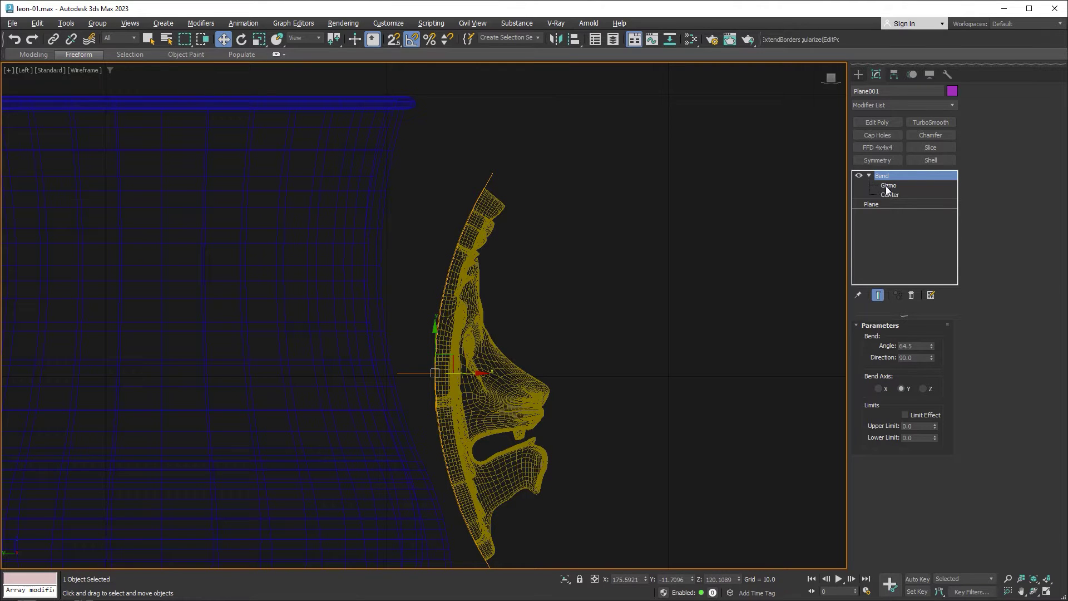
left_click(888, 186)
middle_click_drag(540, 306, 546, 262)
left_click_drag(446, 294, 440, 234)
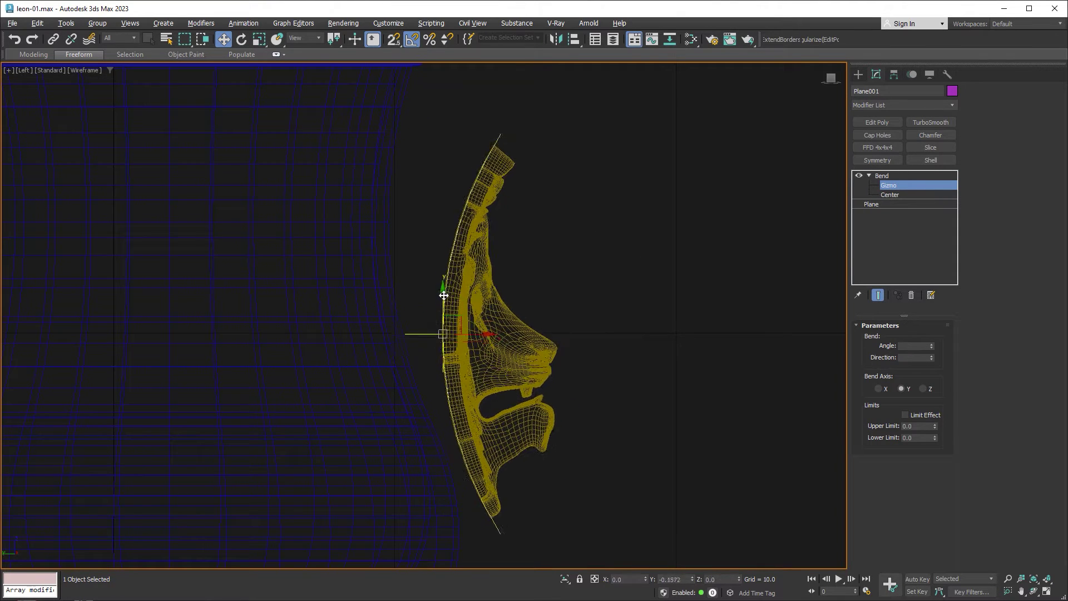
key("ctrl+z")
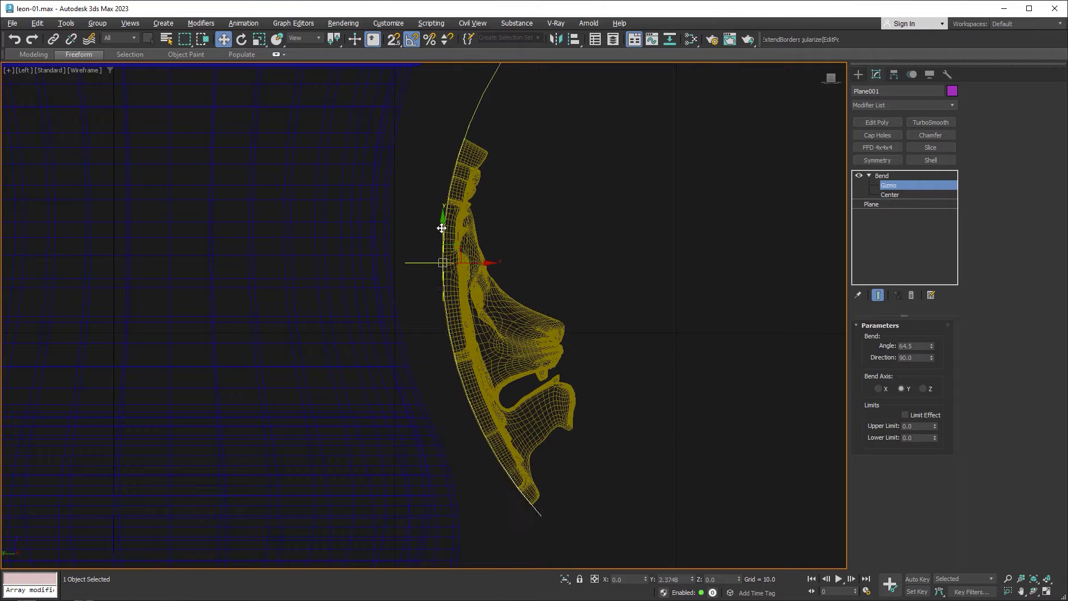
left_click(900, 187)
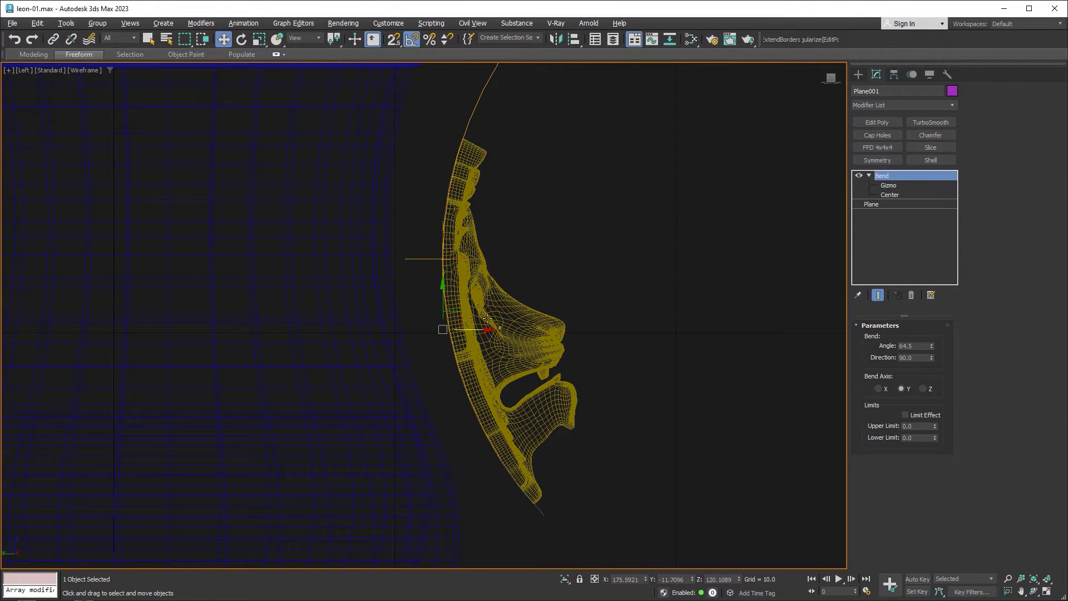
left_click_drag(480, 330, 444, 328)
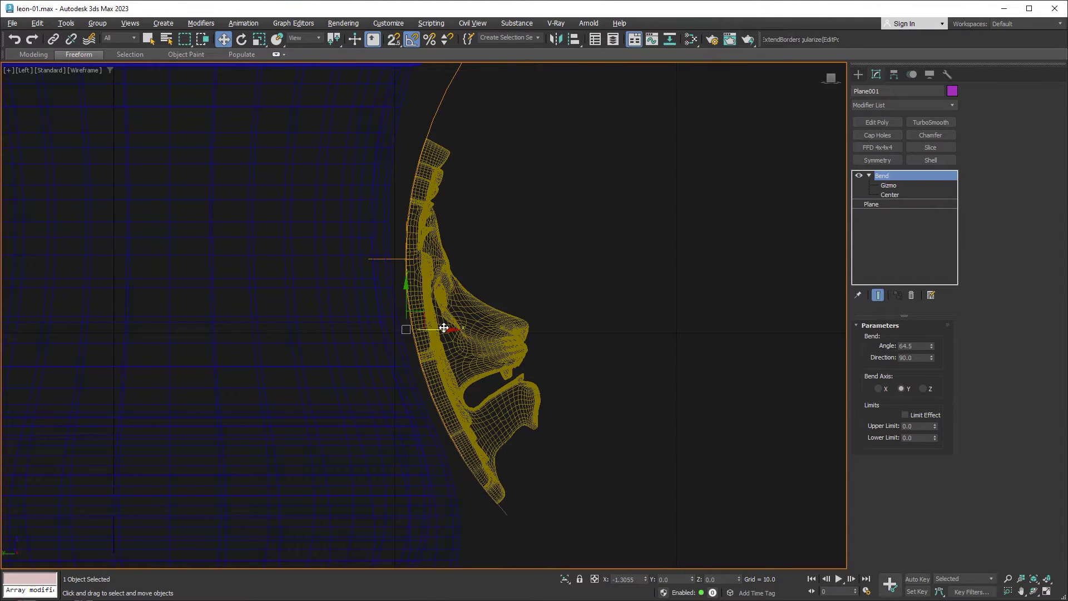
Nudge the Bend gizmo slightly upward, then maximize the Perspective viewport facing the relief.
left_click(889, 186)
left_click_drag(412, 236, 409, 217)
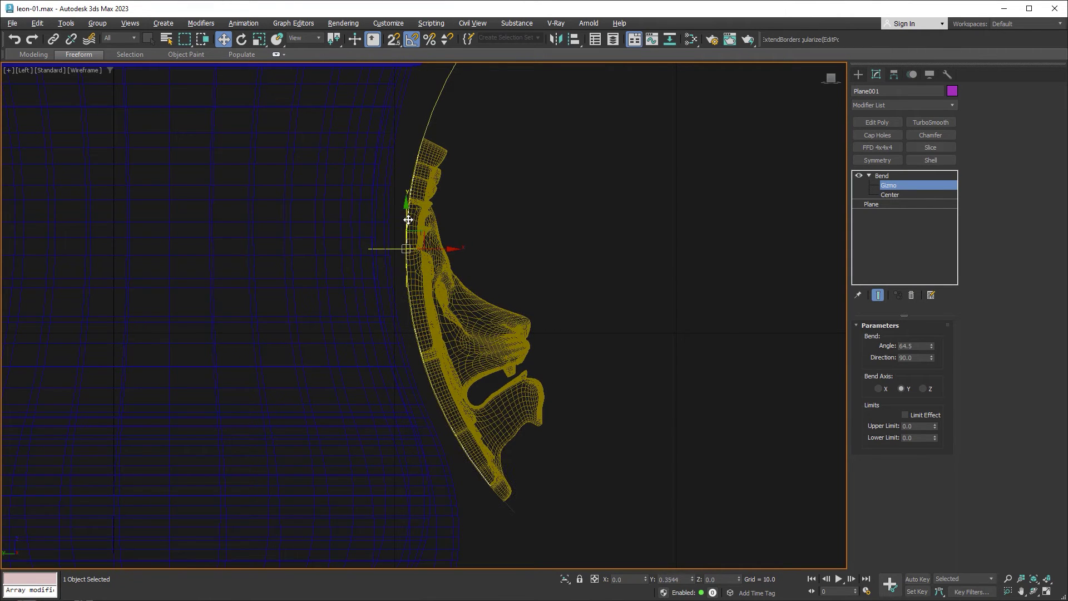
middle_click_drag(589, 256, 586, 256)
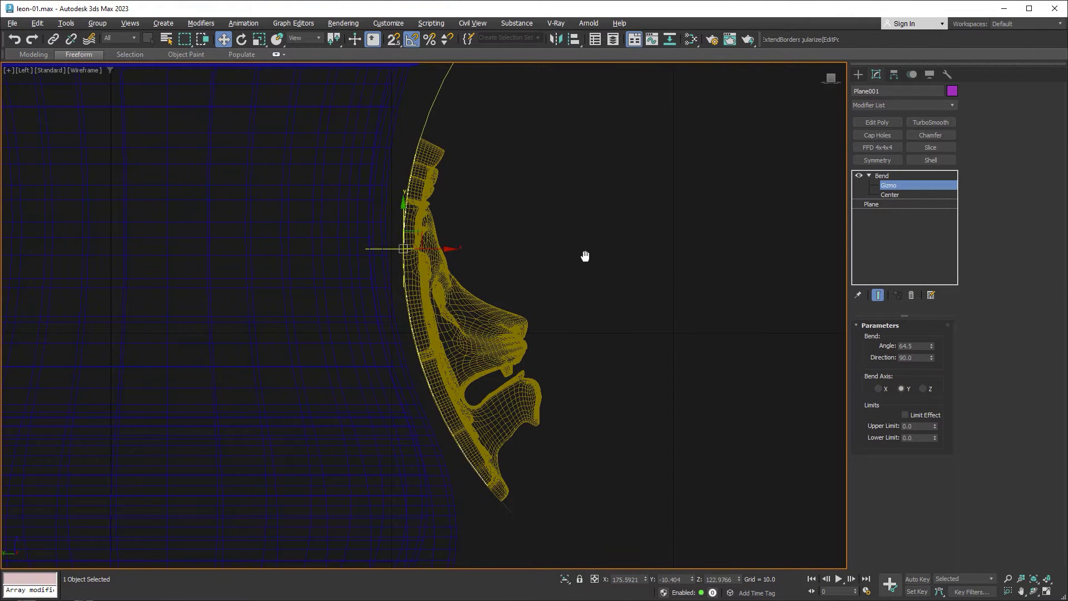
left_click(873, 188)
key("alt+w")
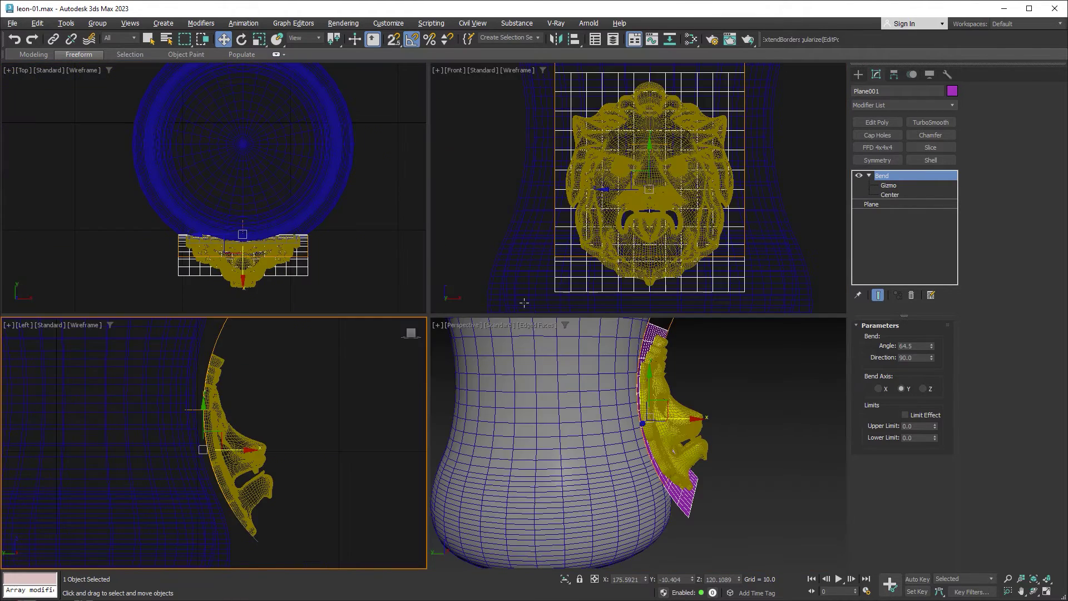
right_click(677, 366)
key("alt+w")
middle_click_drag(610, 288, 556, 293, "alt")
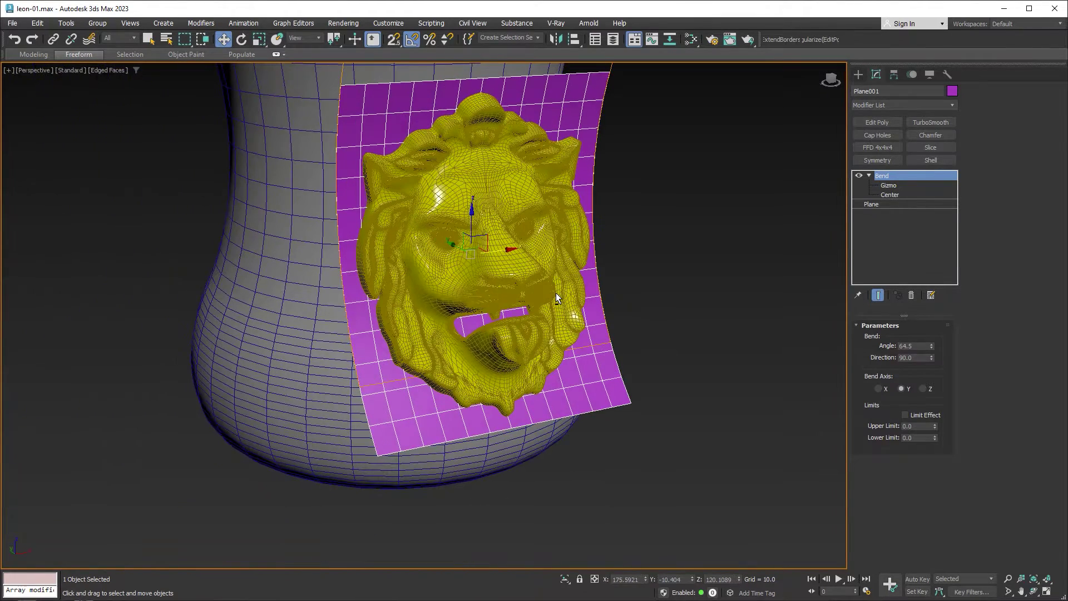
Convert Plane001 to Editable Poly and set Freeform PolyDraw to draw on a picked surface.
right_click(596, 294)
mouse_move(635, 433)
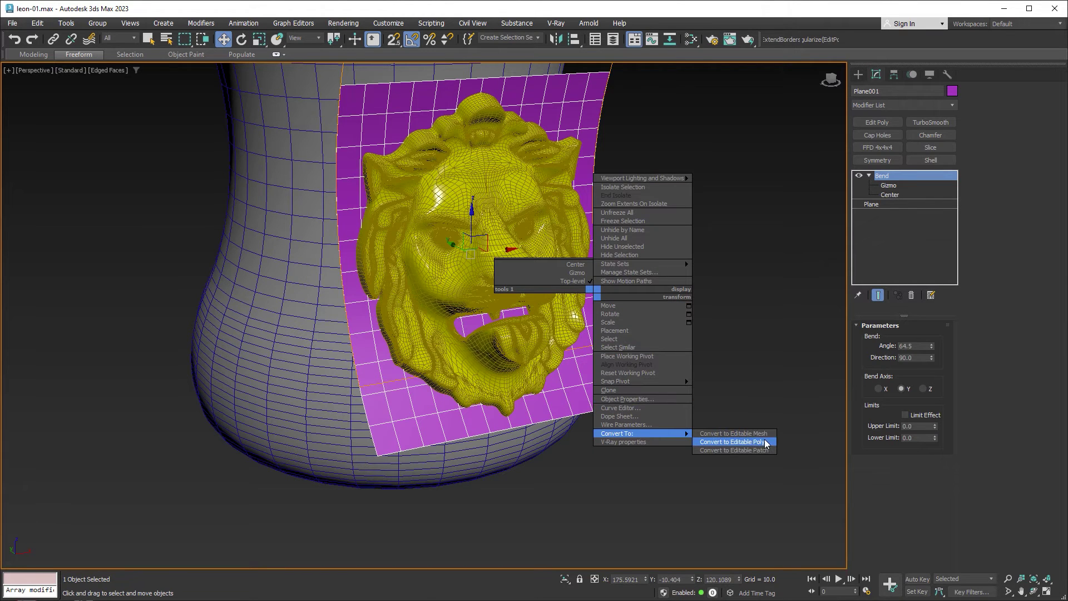
left_click(772, 442)
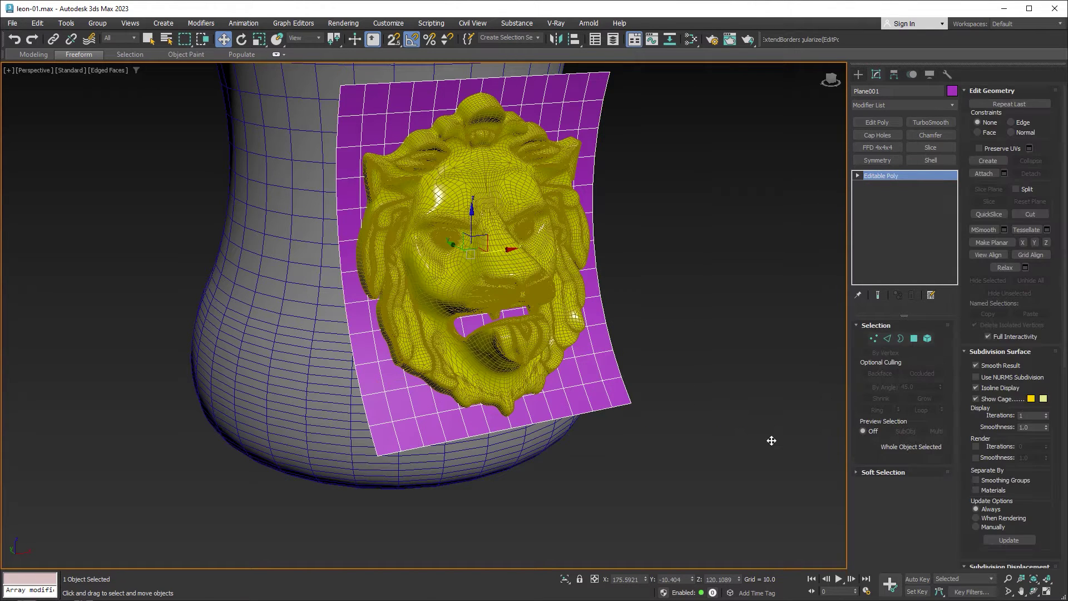
left_click(85, 56)
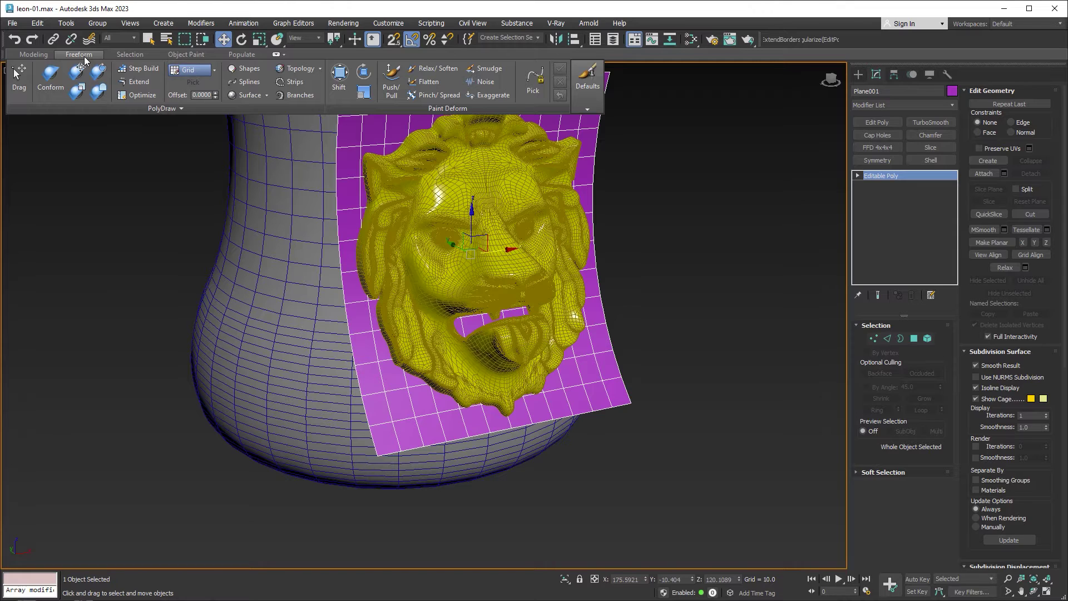
left_click(215, 71)
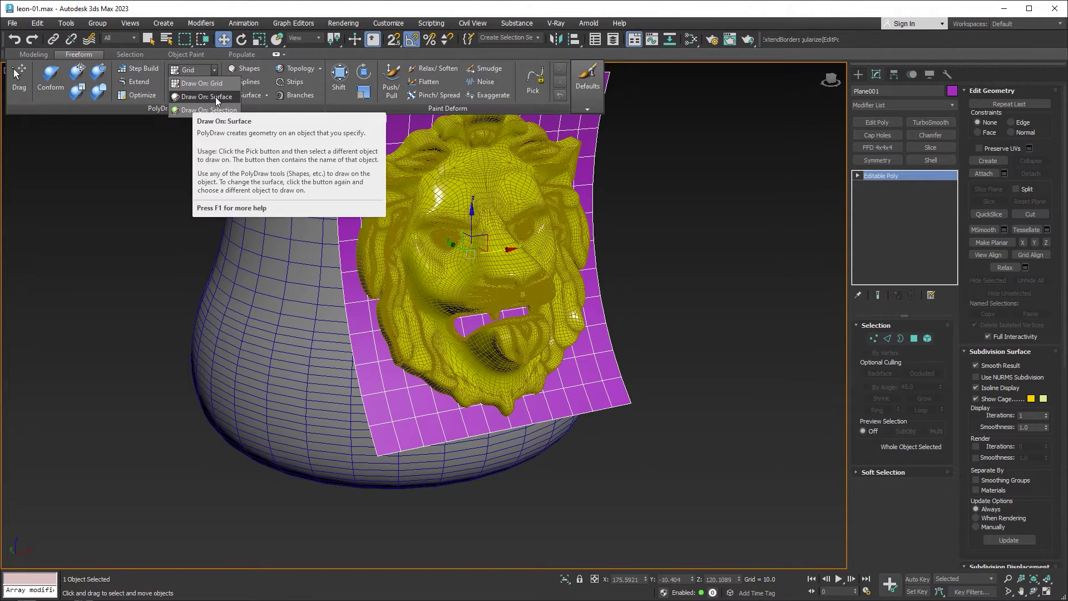
left_click(215, 99)
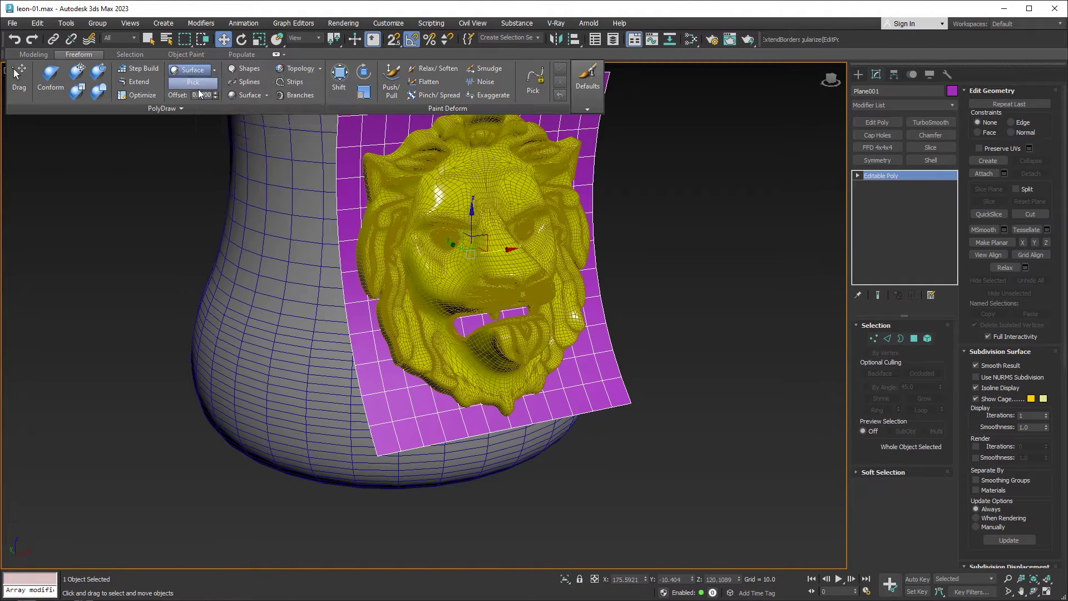
left_click(191, 83)
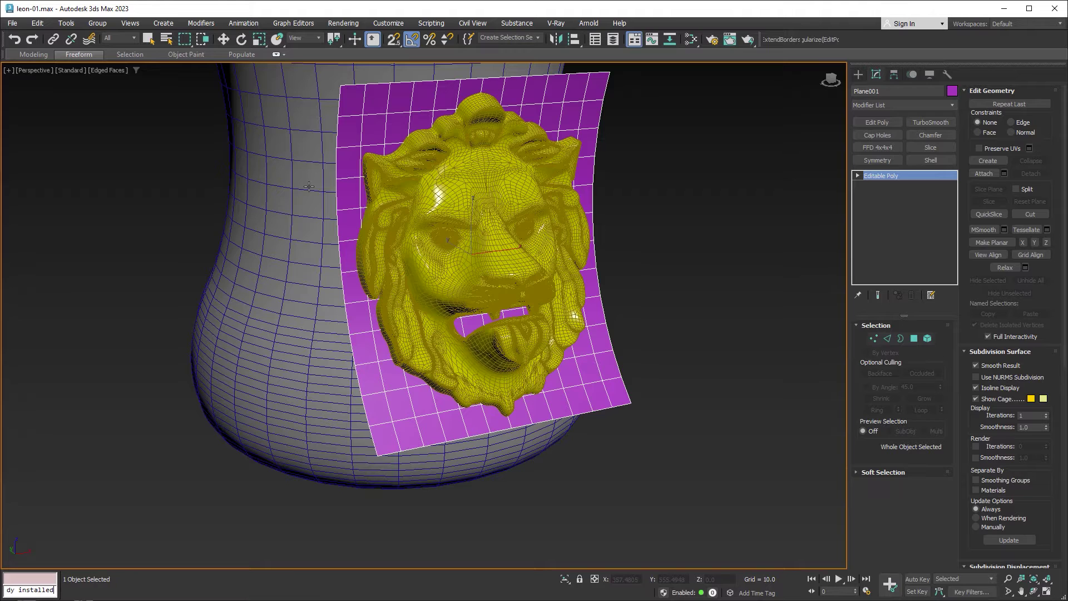
key("w")
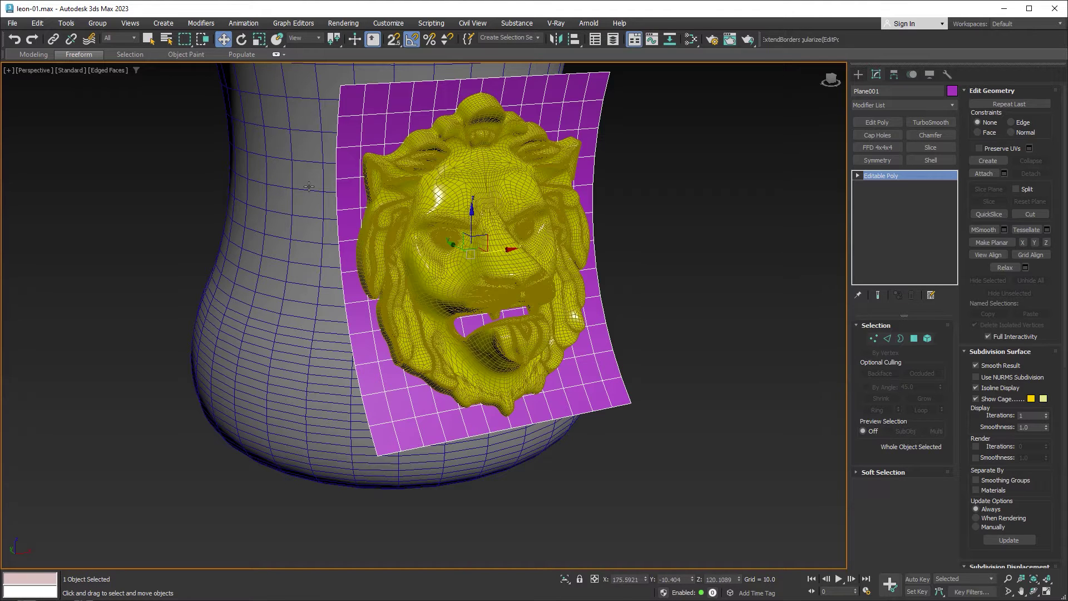
Activate the Paint Deform Conform brush using Vertex Normals and press the lower-left corner onto the vase.
left_click(82, 56)
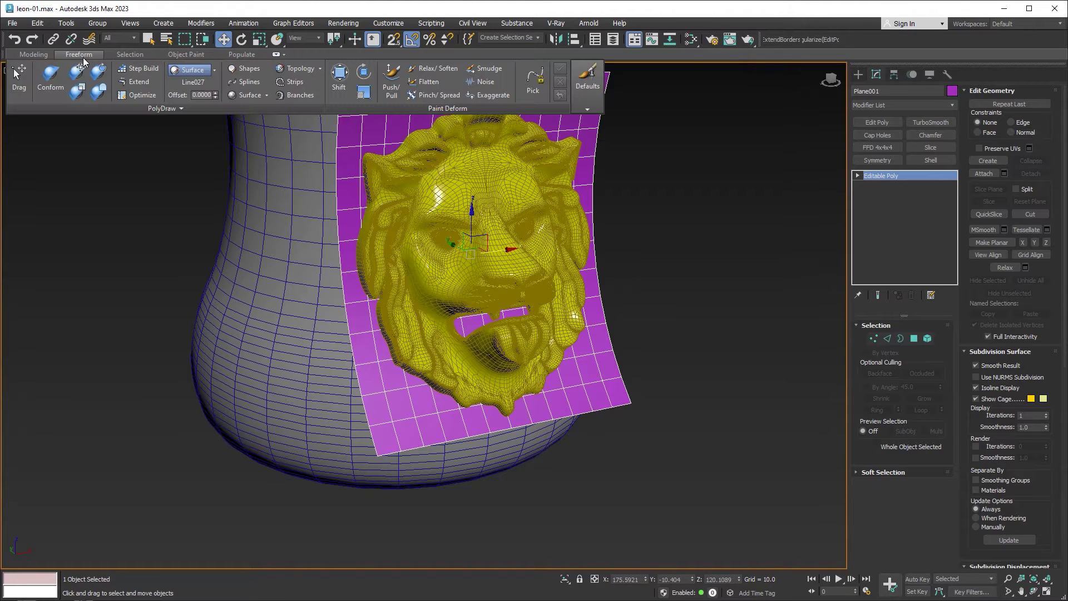
left_click(54, 77)
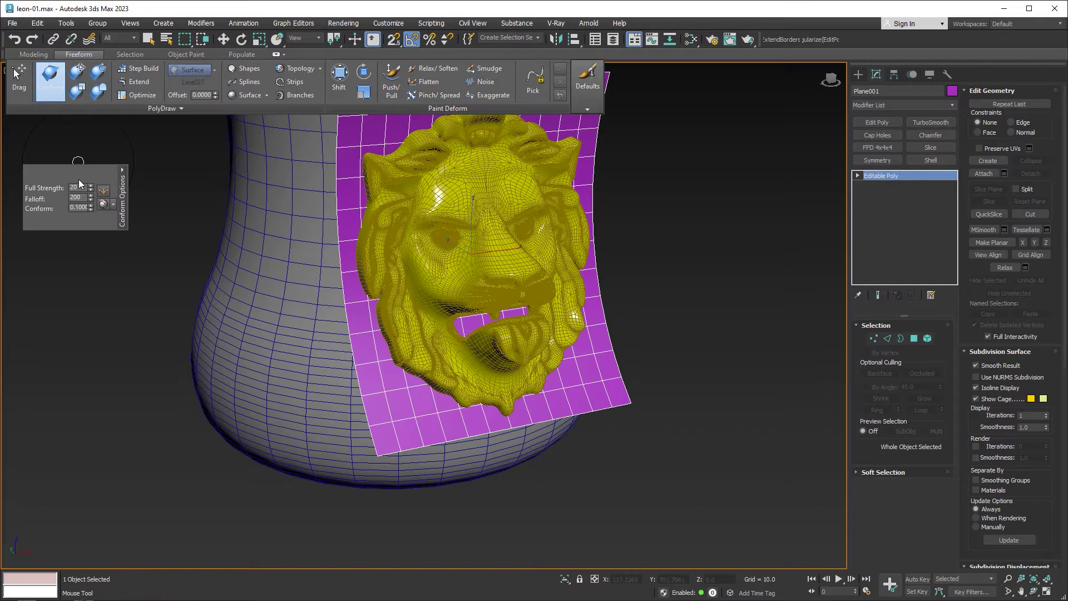
left_click(114, 206)
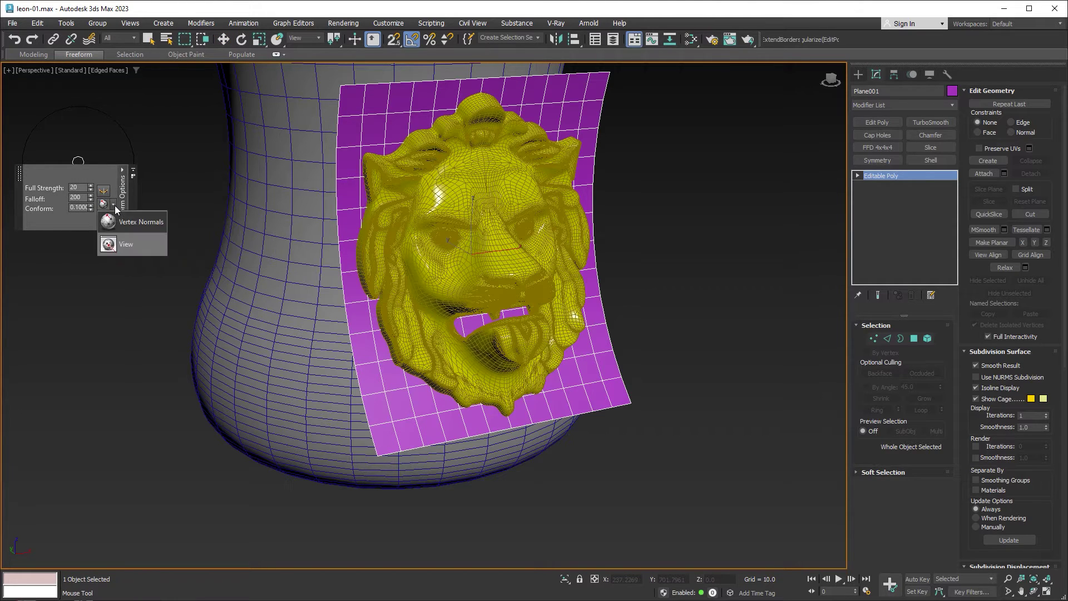
left_click(122, 222)
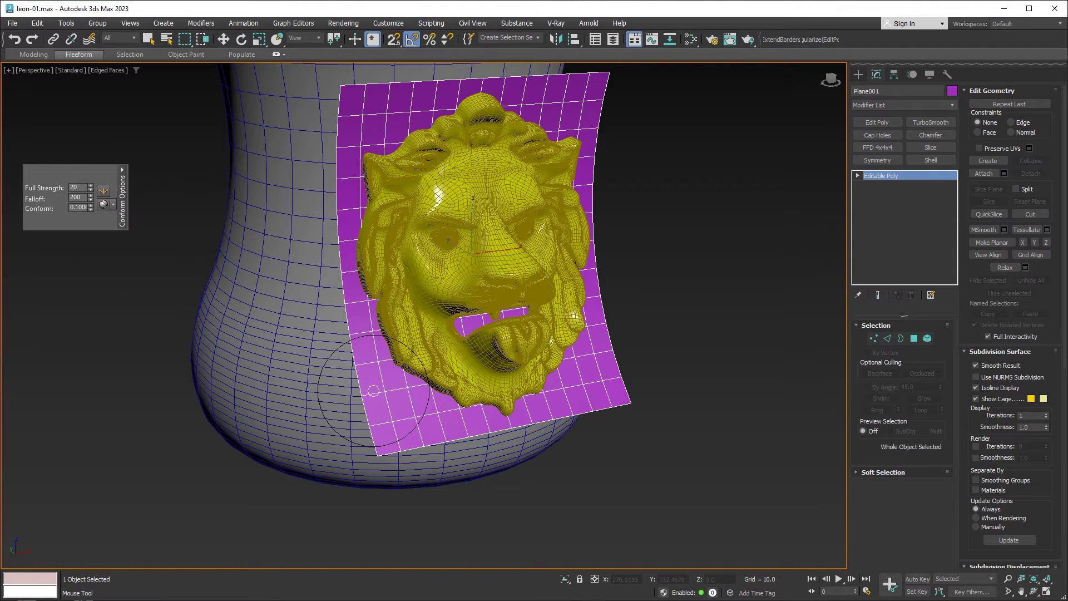
mouse_move(329, 331)
left_mouse_down()
mouse_move(368, 398)
mouse_move(328, 290)
mouse_move(404, 101)
mouse_move(362, 212)
mouse_move(315, 217)
mouse_move(309, 111)
mouse_move(324, 320)
left_mouse_up()
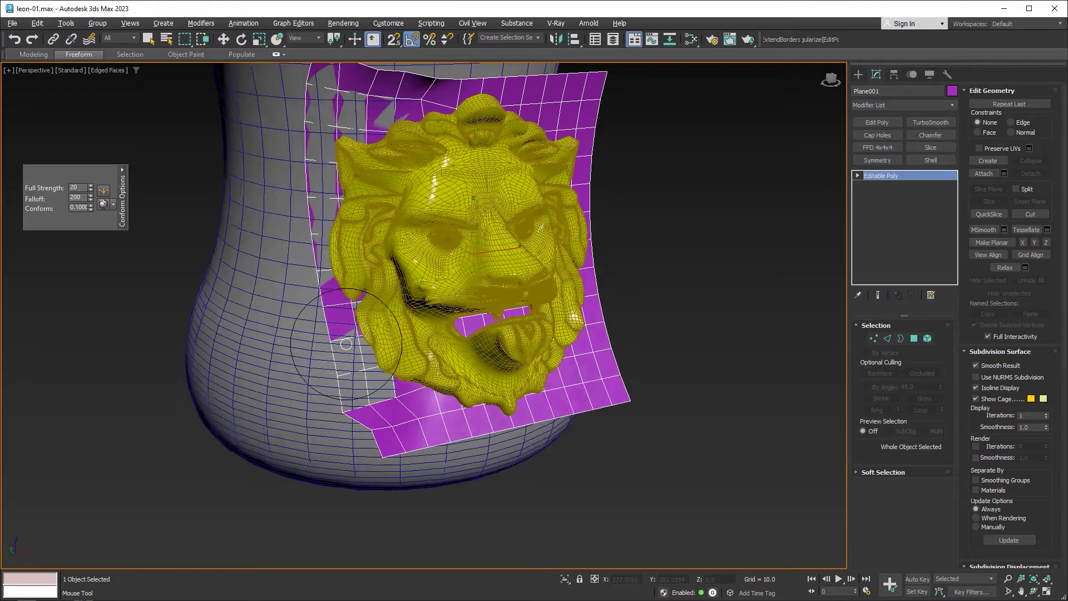
Conform the plane's lower edge, chin area, upper-right mane edge and right side onto the vase.
middle_click_drag(324, 321, 439, 438, "alt")
mouse_move(439, 438)
left_mouse_down()
mouse_move(453, 465)
mouse_move(476, 476)
mouse_move(441, 465)
left_mouse_up()
mouse_move(441, 465)
middle_mouse_down("alt")
mouse_move(438, 441)
mouse_move(346, 441)
middle_mouse_up("alt")
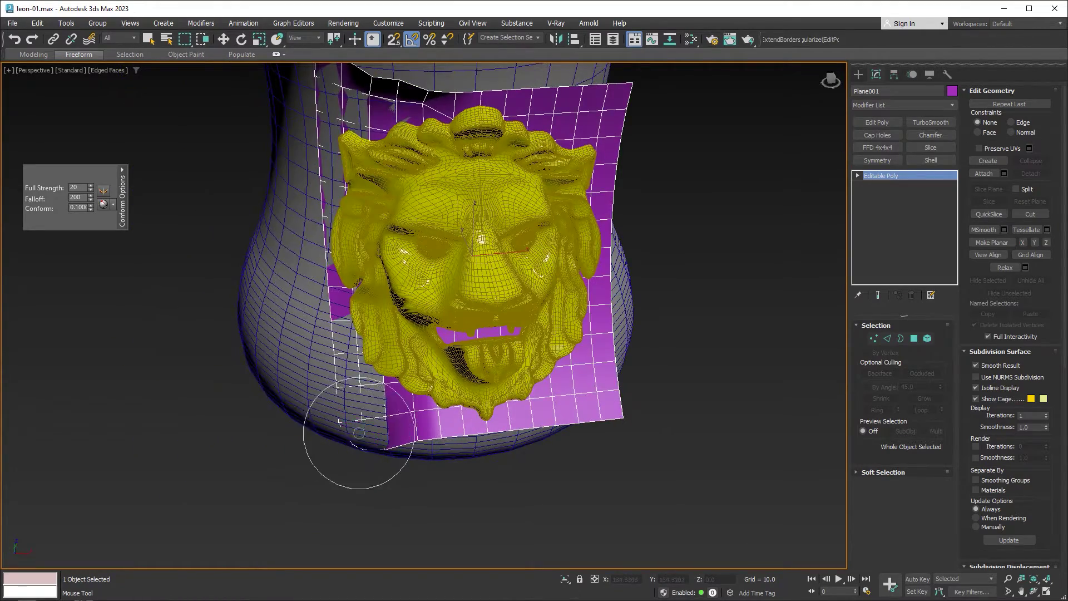
mouse_move(358, 453)
left_mouse_down()
mouse_move(403, 440)
mouse_move(440, 345)
mouse_move(372, 73)
left_mouse_up()
middle_click_drag(371, 74, 377, 132)
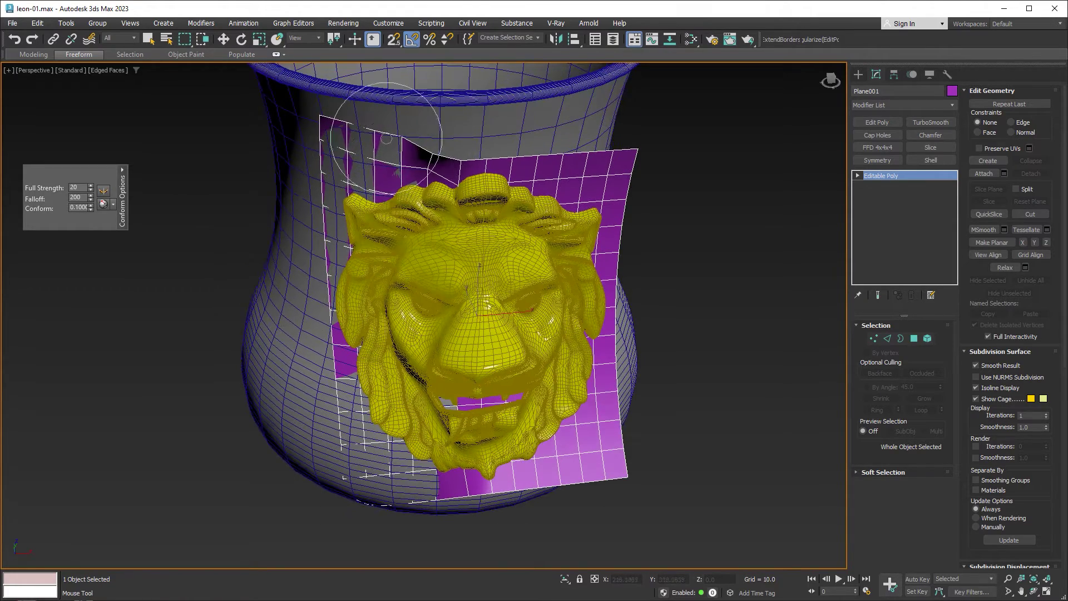
mouse_move(478, 392)
left_mouse_down()
mouse_move(512, 441)
mouse_move(476, 217)
mouse_move(456, 171)
left_mouse_up()
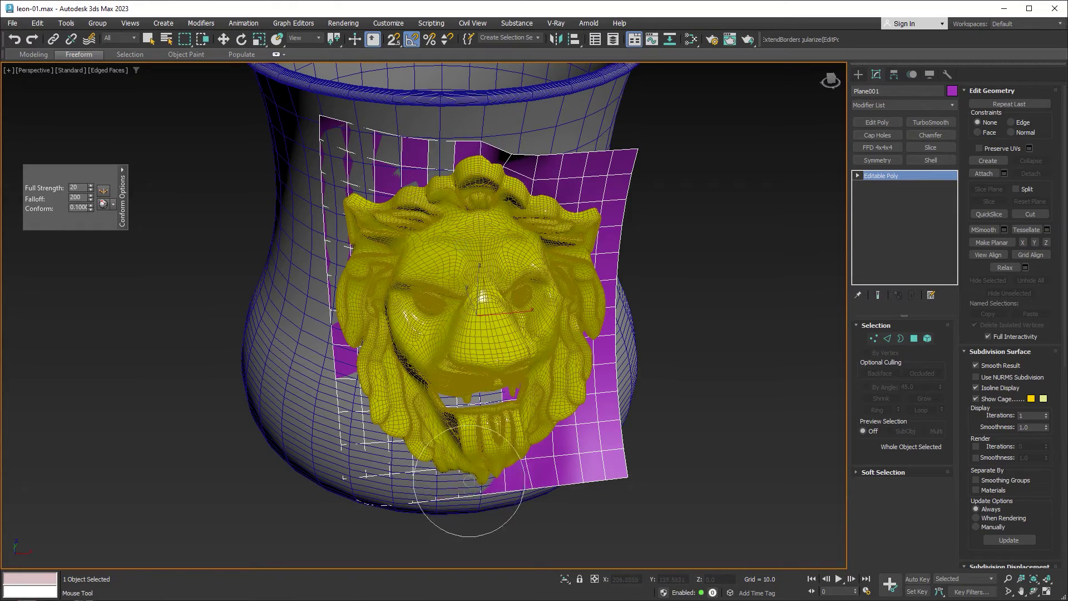
left_click_drag(453, 489, 462, 495)
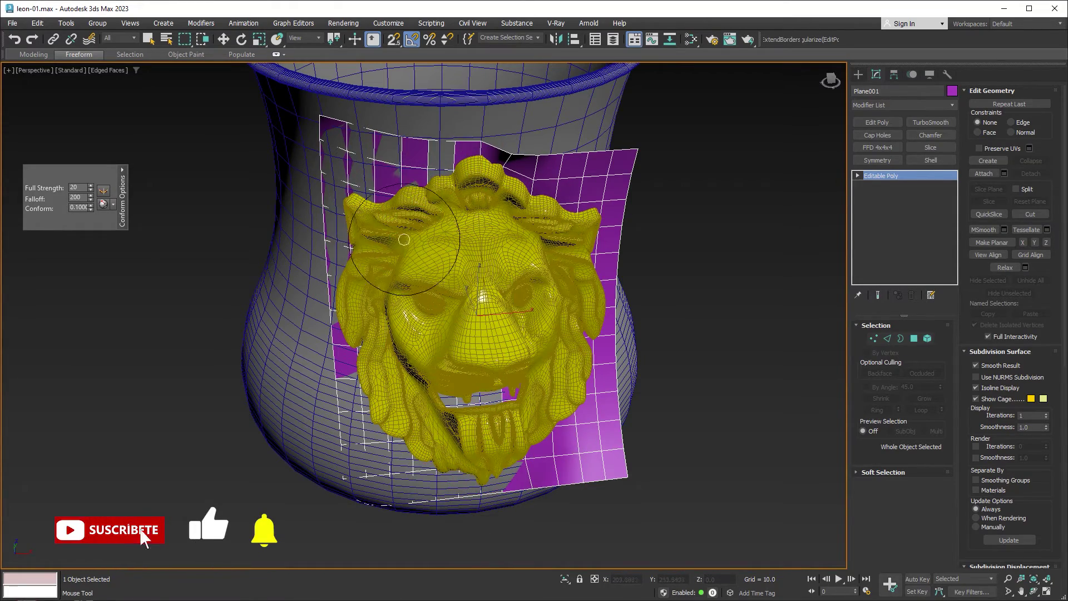
mouse_move(443, 306)
middle_mouse_down("alt")
mouse_move(453, 321)
mouse_move(549, 236)
mouse_move(457, 167)
mouse_move(404, 163)
mouse_move(303, 238)
mouse_move(300, 281)
mouse_move(423, 261)
middle_mouse_up("alt")
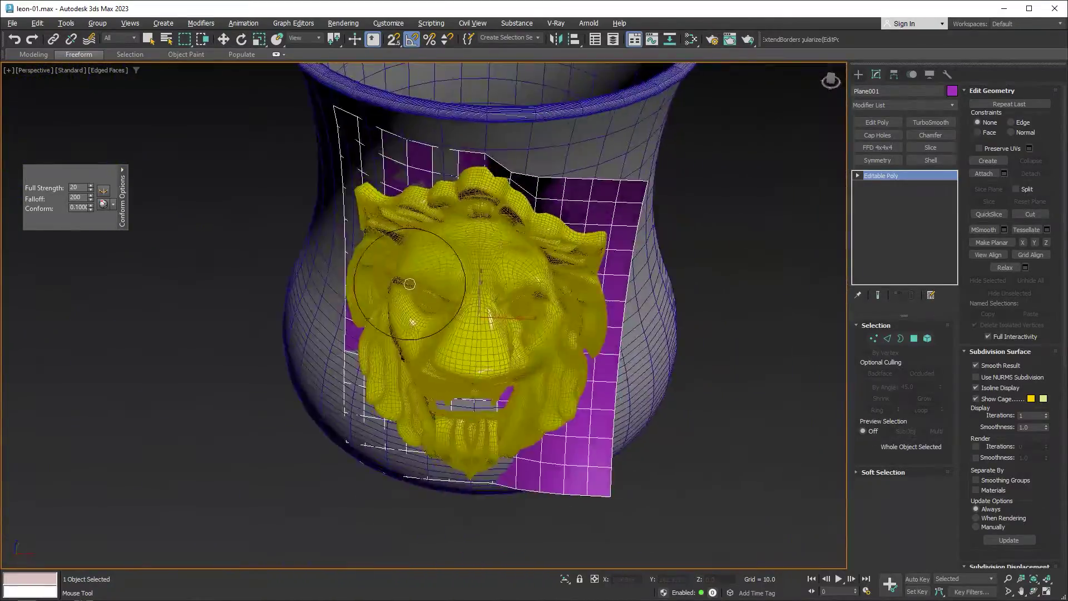
left_click_drag(496, 153, 556, 233)
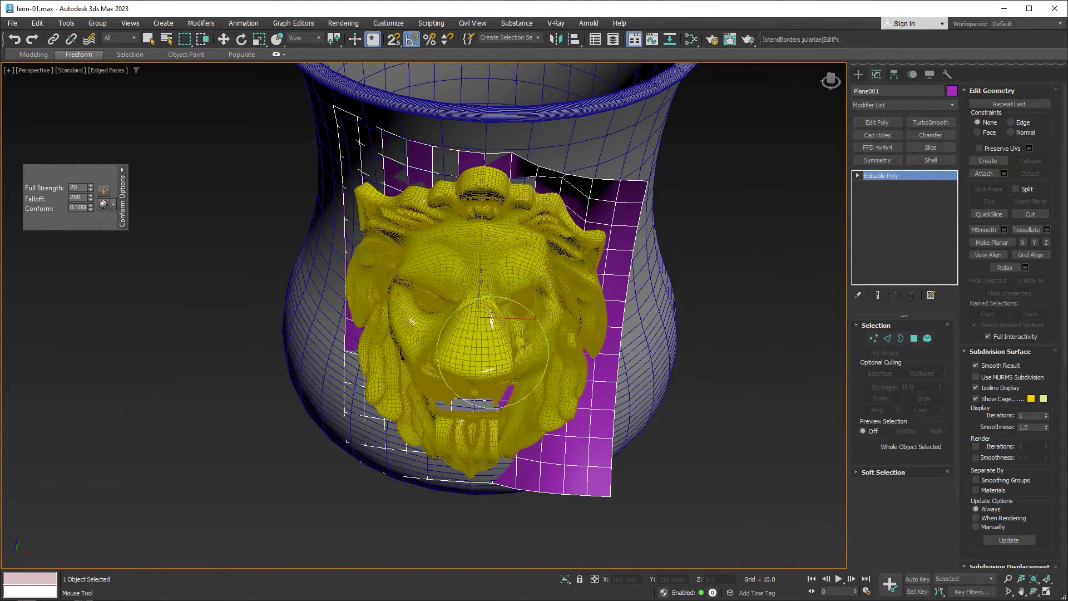
mouse_move(549, 475)
left_mouse_down()
mouse_move(550, 318)
mouse_move(600, 235)
mouse_move(578, 189)
mouse_move(542, 165)
mouse_move(534, 332)
left_mouse_up()
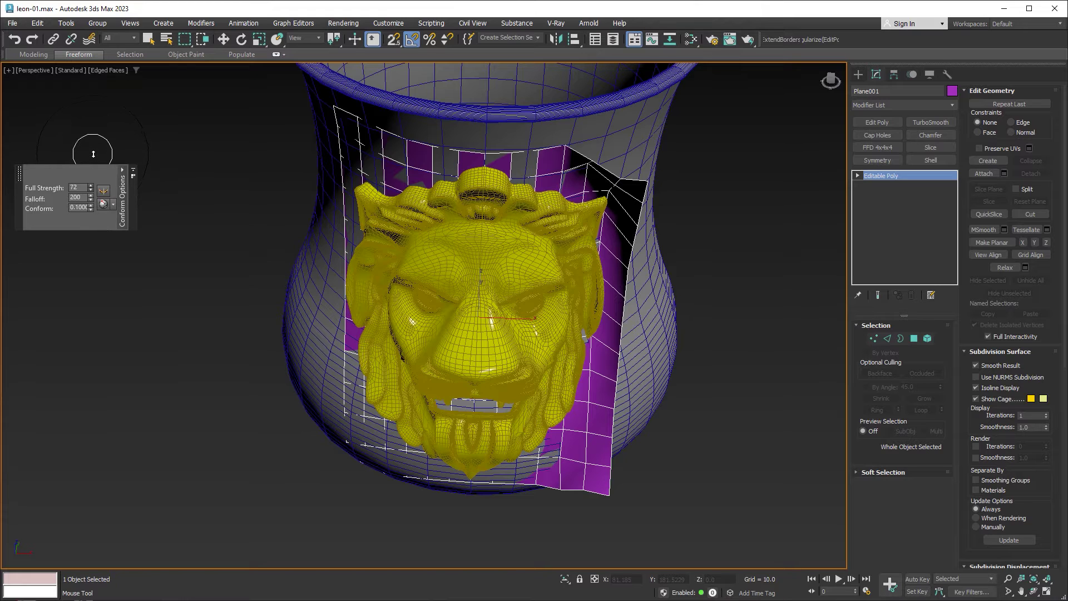
Raise the Conform brush Full Strength to 88 and lower its Falloff to 162.
left_click_drag(92, 174, 92, 123)
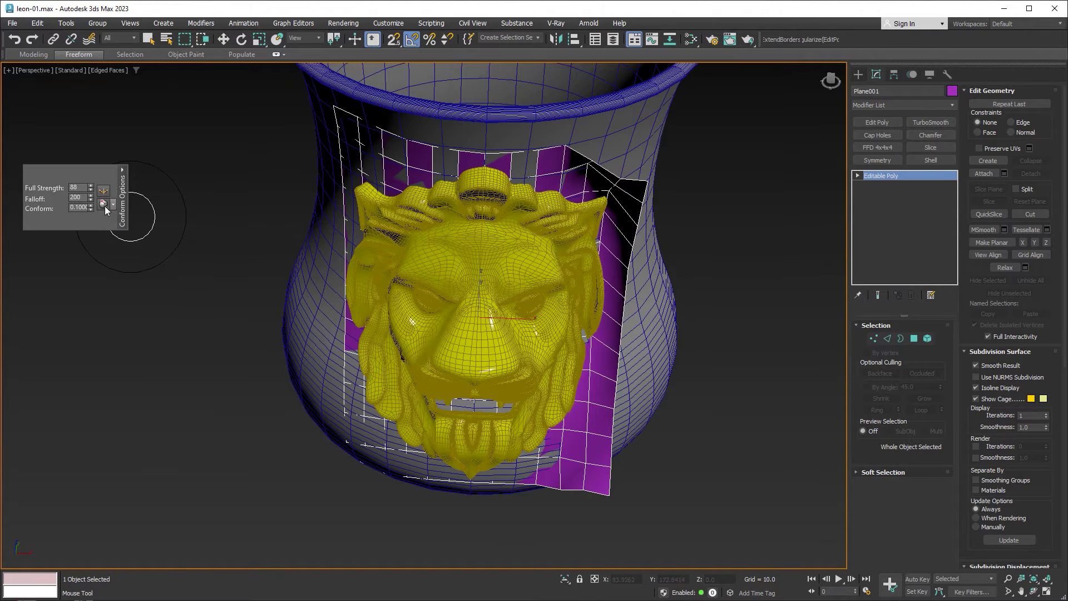
left_click(91, 200)
left_click_drag(91, 209, 93, 223)
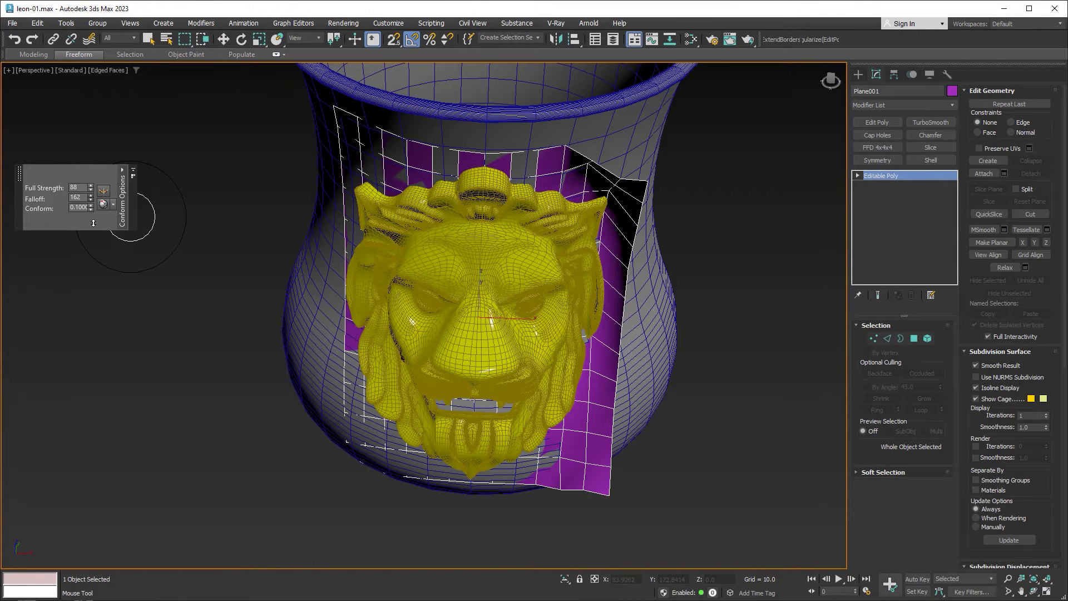
Flatten the plane's top-right corner and protruding right side onto the vase, then exit the brush.
mouse_move(590, 162)
left_mouse_down()
mouse_move(540, 259)
mouse_move(595, 317)
mouse_move(611, 264)
mouse_move(594, 351)
left_mouse_up()
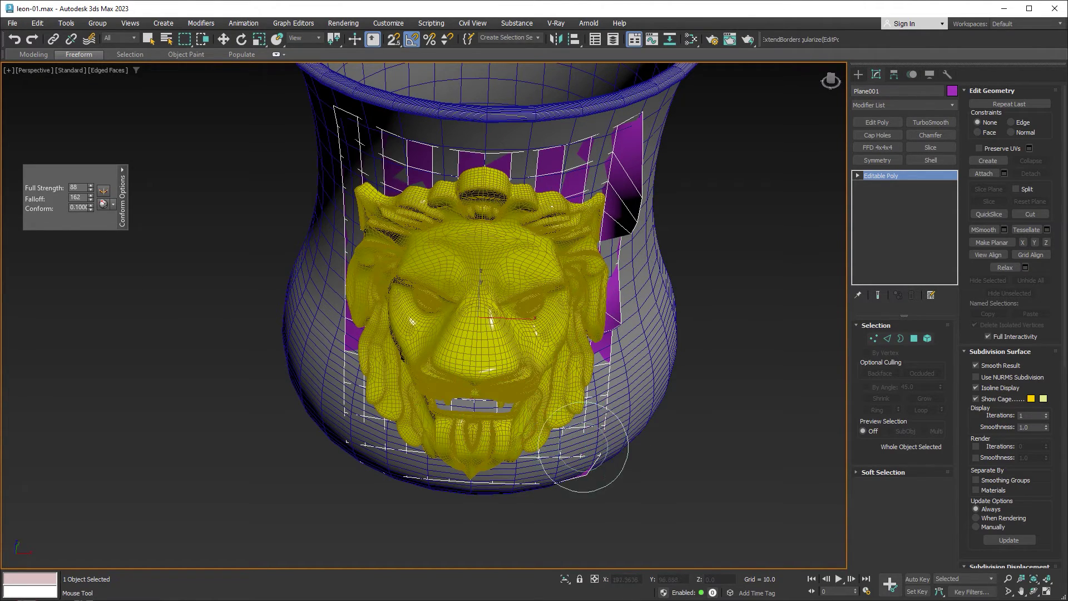
middle_click_drag(583, 448, 587, 462, "alt")
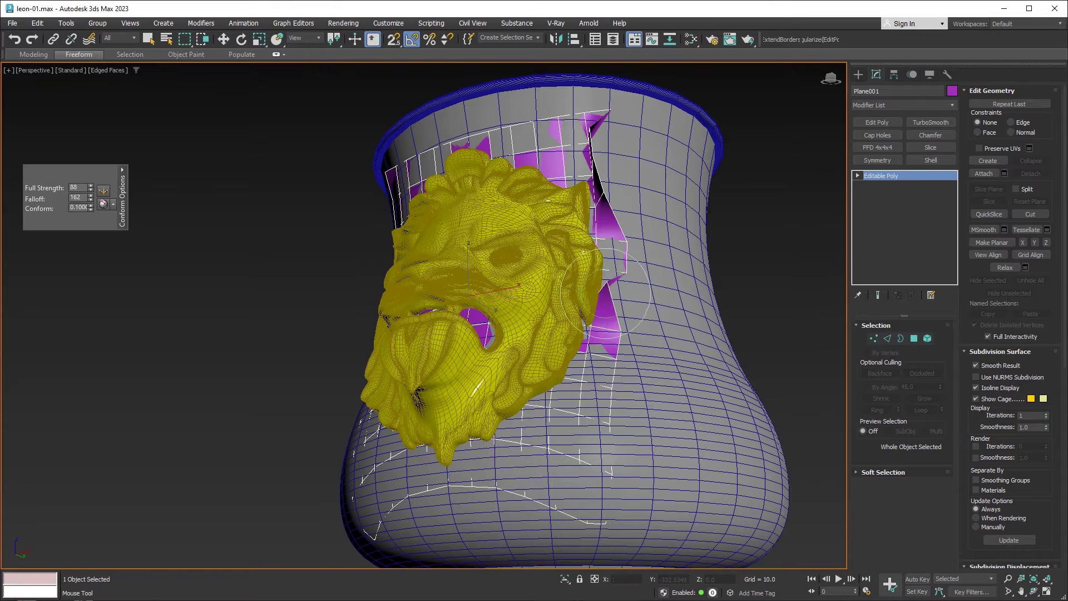
left_click_drag(605, 292, 614, 121)
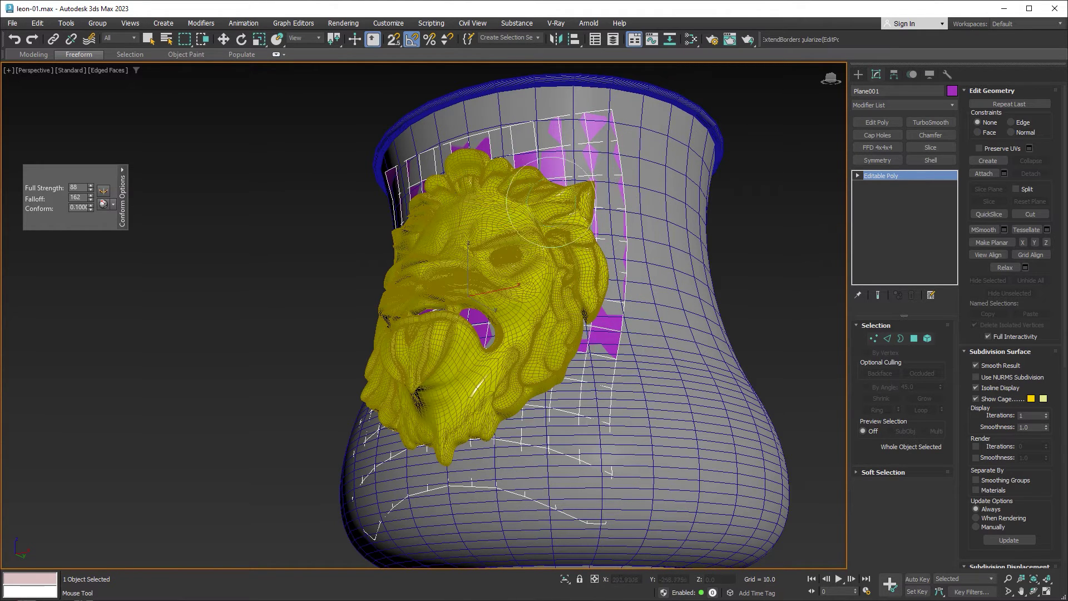
middle_click_drag(527, 303, 547, 281, "alt")
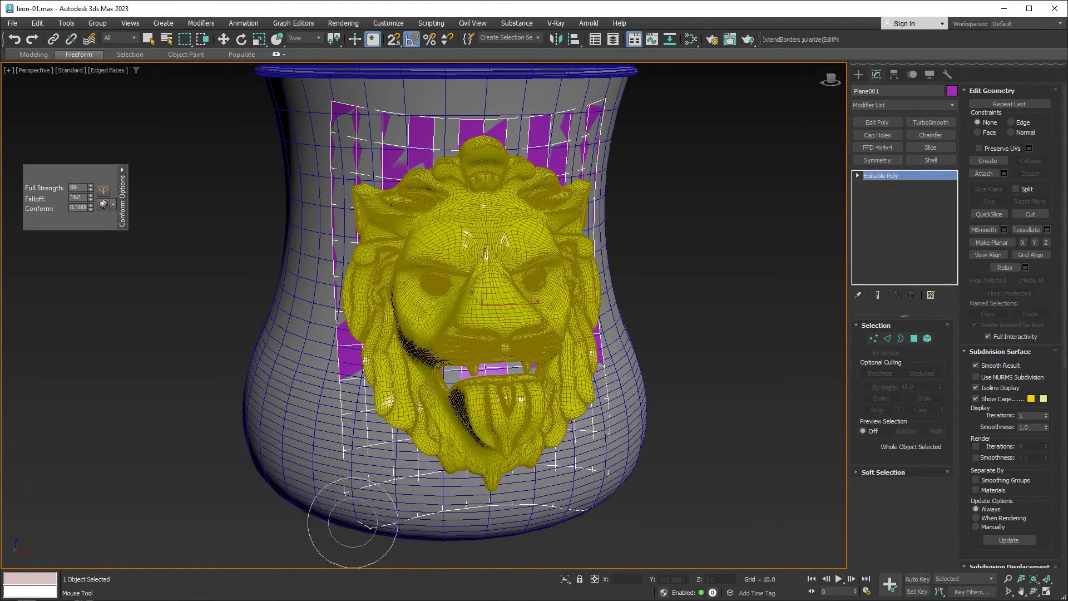
mouse_move(495, 309)
middle_mouse_down("alt")
mouse_move(578, 343)
mouse_move(412, 260)
mouse_move(441, 250)
mouse_move(479, 273)
mouse_move(495, 301)
middle_mouse_up("alt")
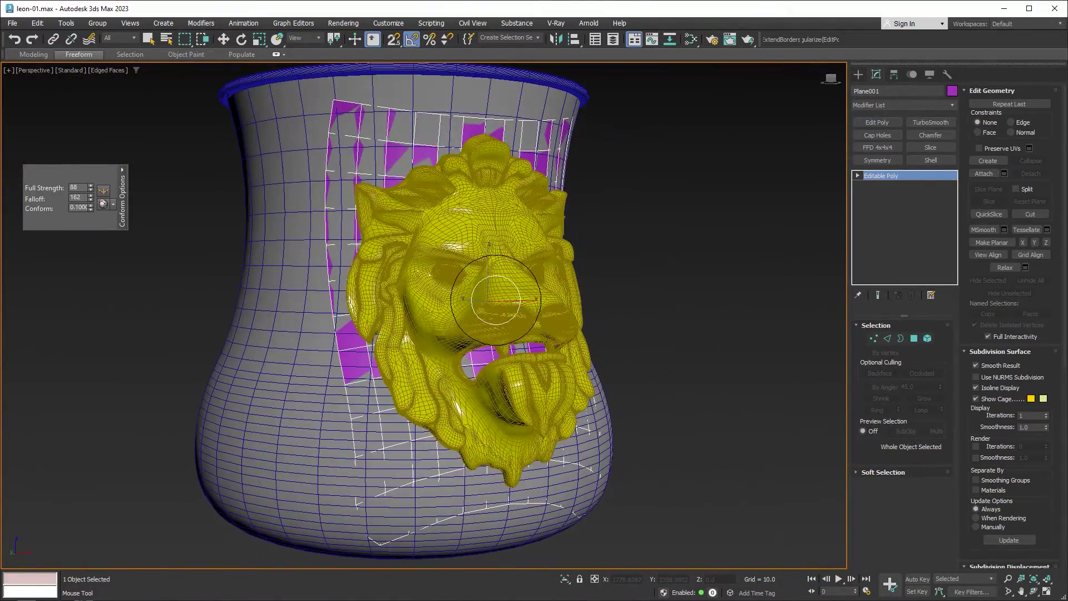
key("w")
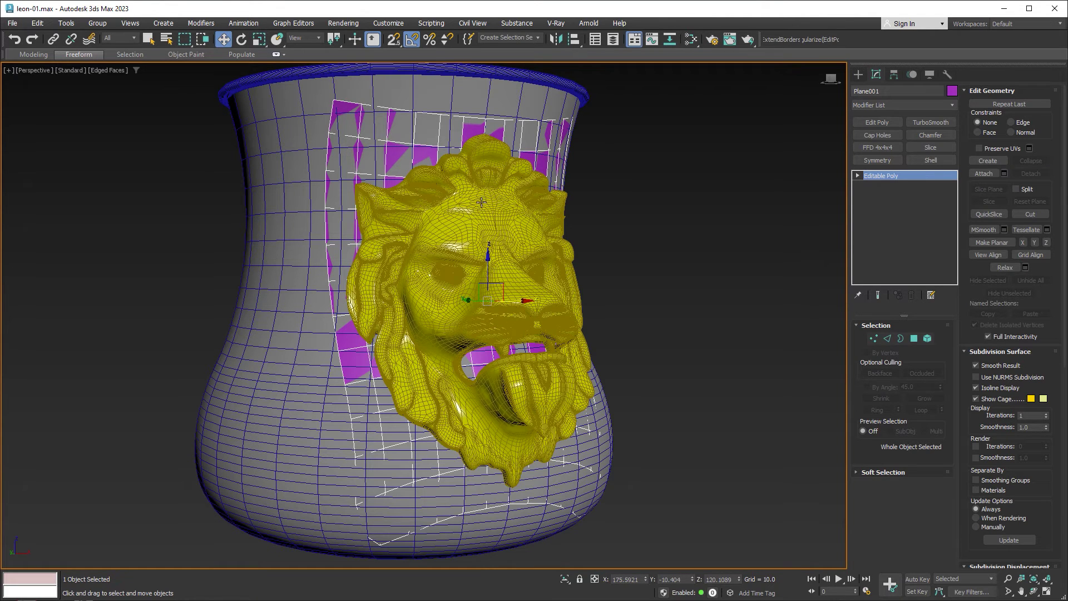
Collapse lion head Line008 to Editable Poly, delete Plane001, and orbit to inspect the ornament.
left_click(494, 223)
right_click(590, 255)
mouse_move(610, 392)
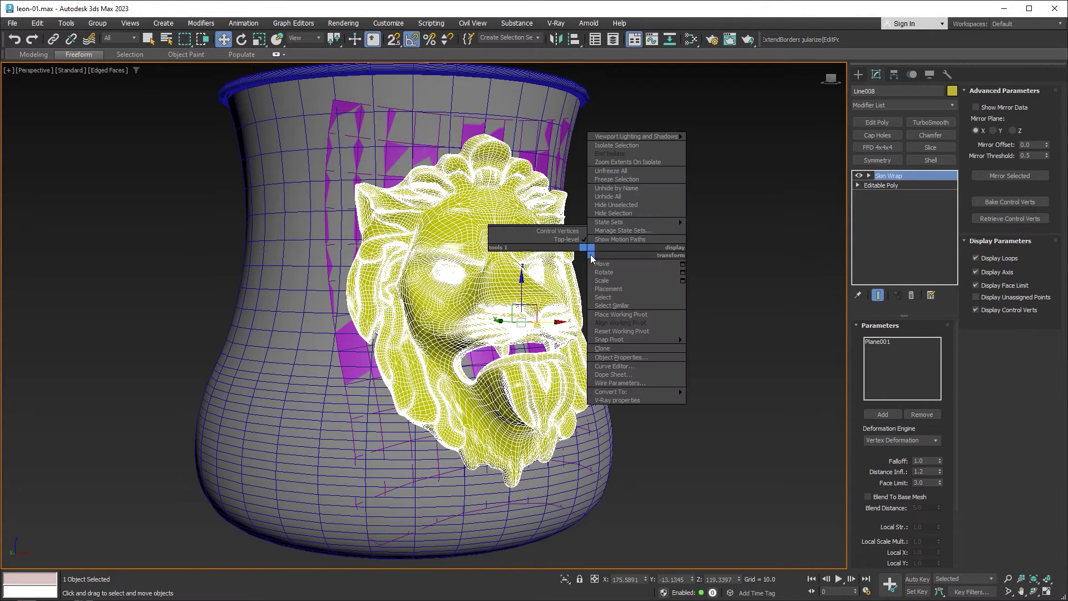
left_click(765, 399)
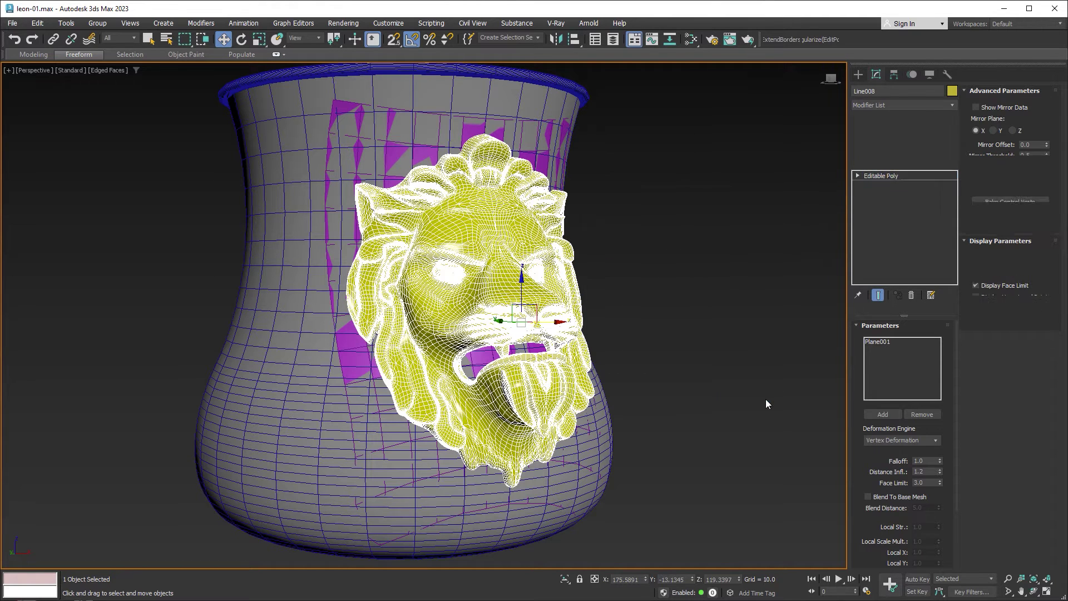
left_click(395, 153)
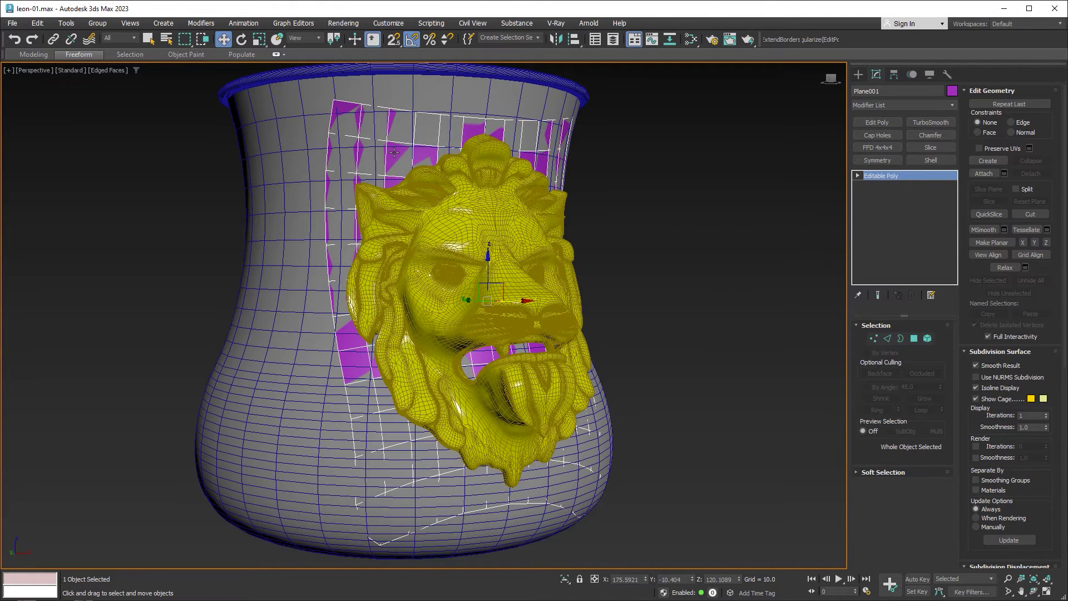
key("Delete")
mouse_move(394, 152)
middle_mouse_down("alt")
mouse_move(489, 263)
mouse_move(391, 203)
mouse_move(498, 290)
mouse_move(446, 255)
middle_mouse_up("alt")
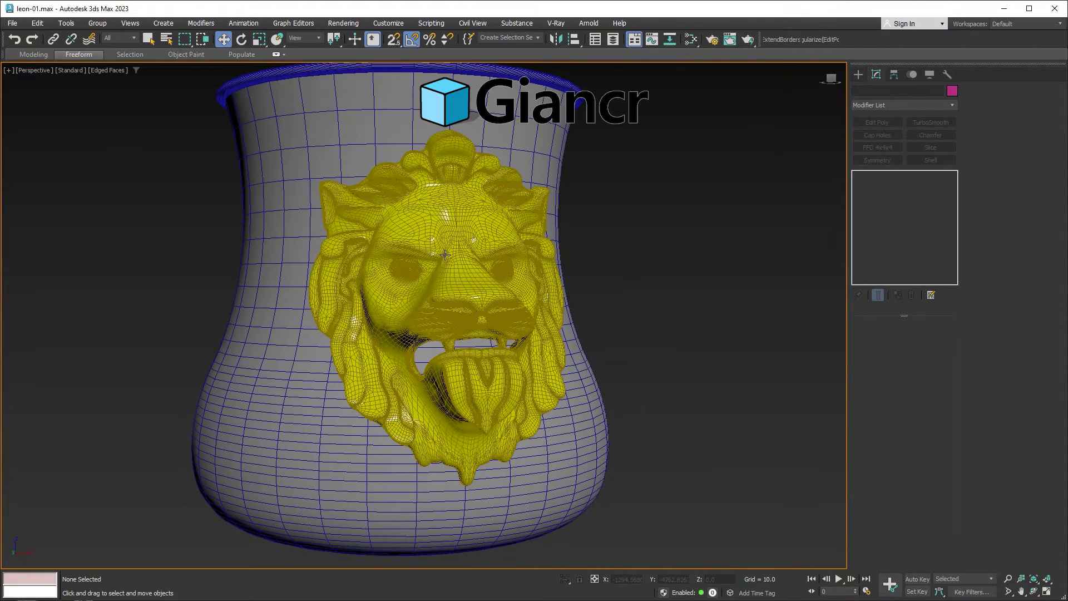